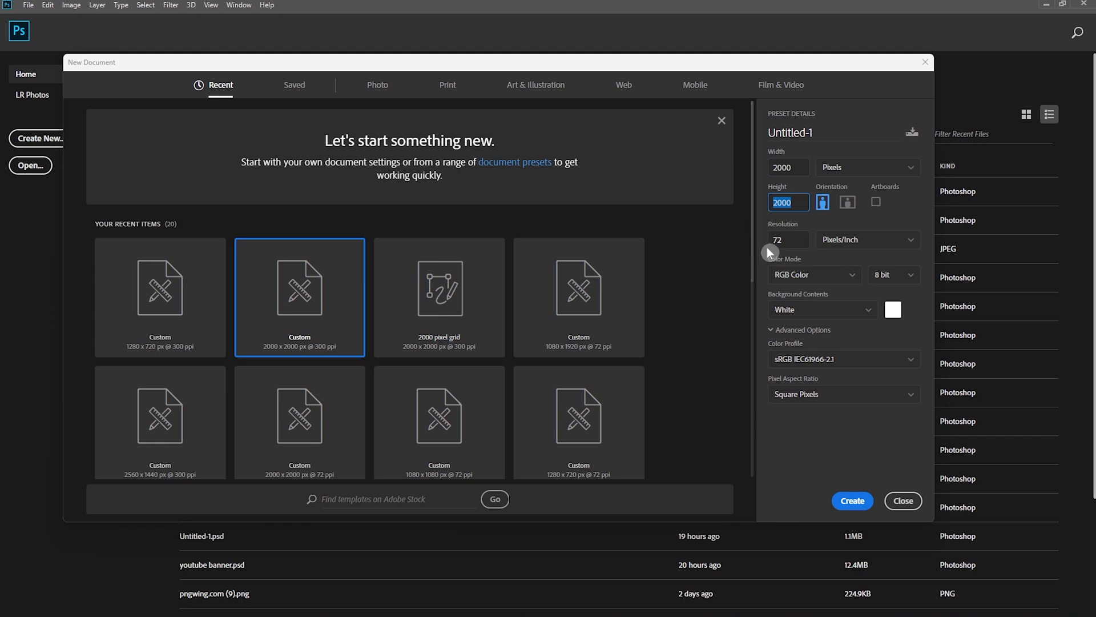
Step: Create a 2000 x 2000 pixel document at 72 pixels/inch with a white background and unlock its background layer
left_click(847, 501)
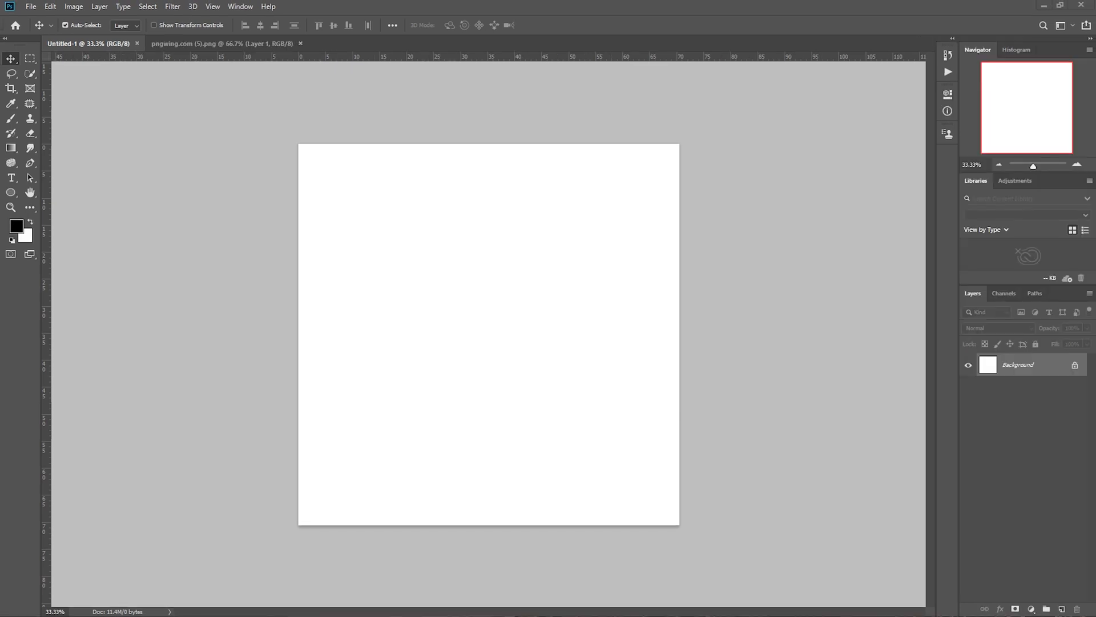
left_click(1075, 365)
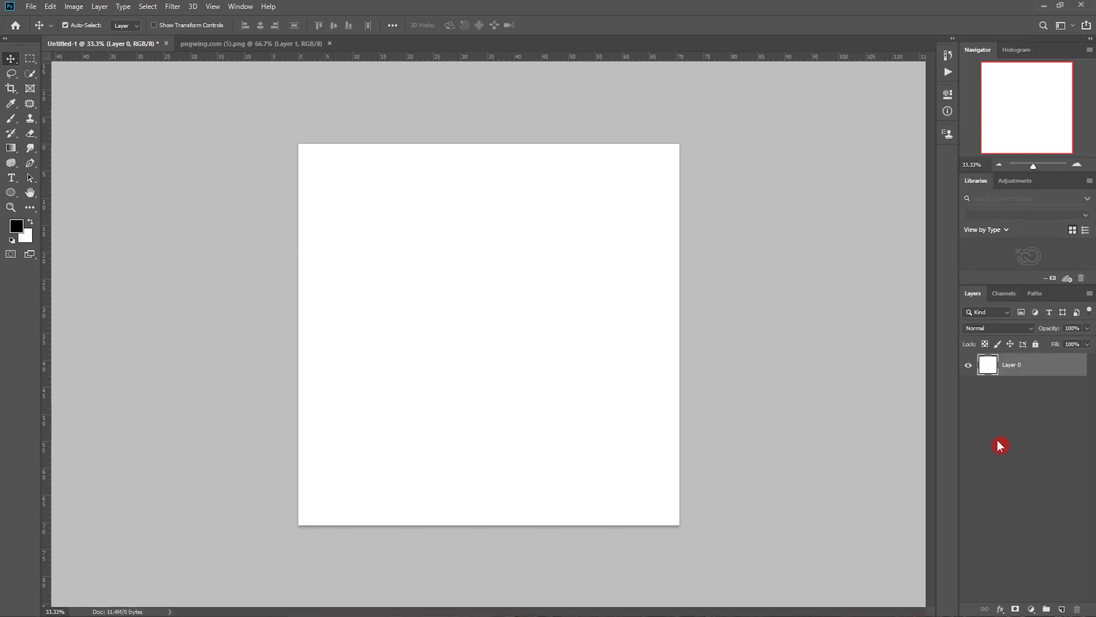
Step: Add a new layer and turn it into a Solid Color fill with the hex colour CB857C
left_click(1061, 608)
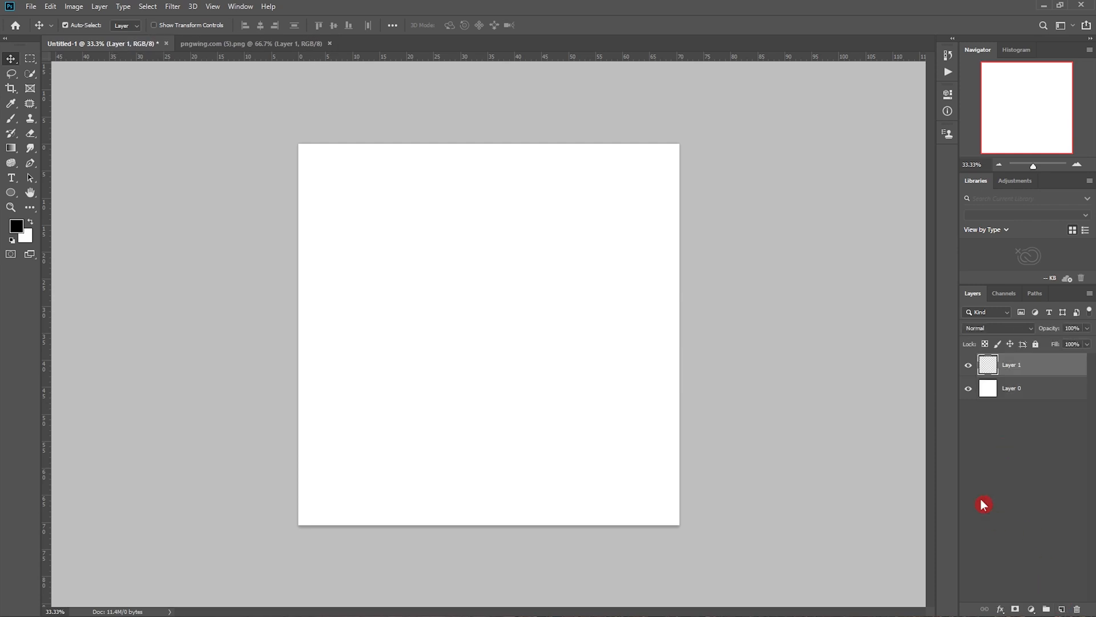
left_click(1031, 609)
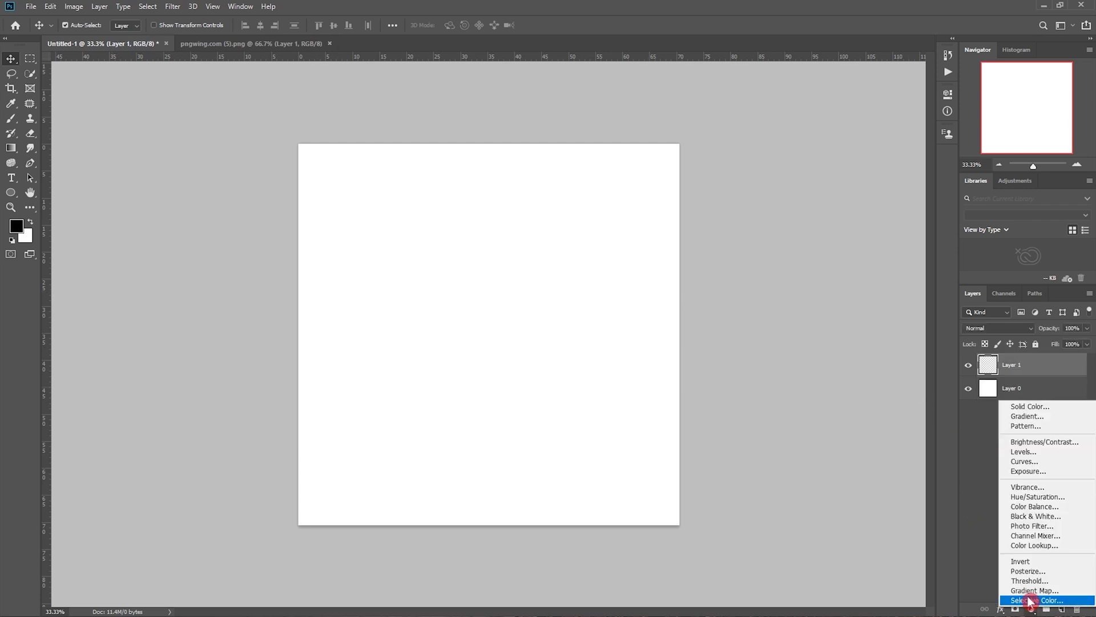
left_click(1040, 408)
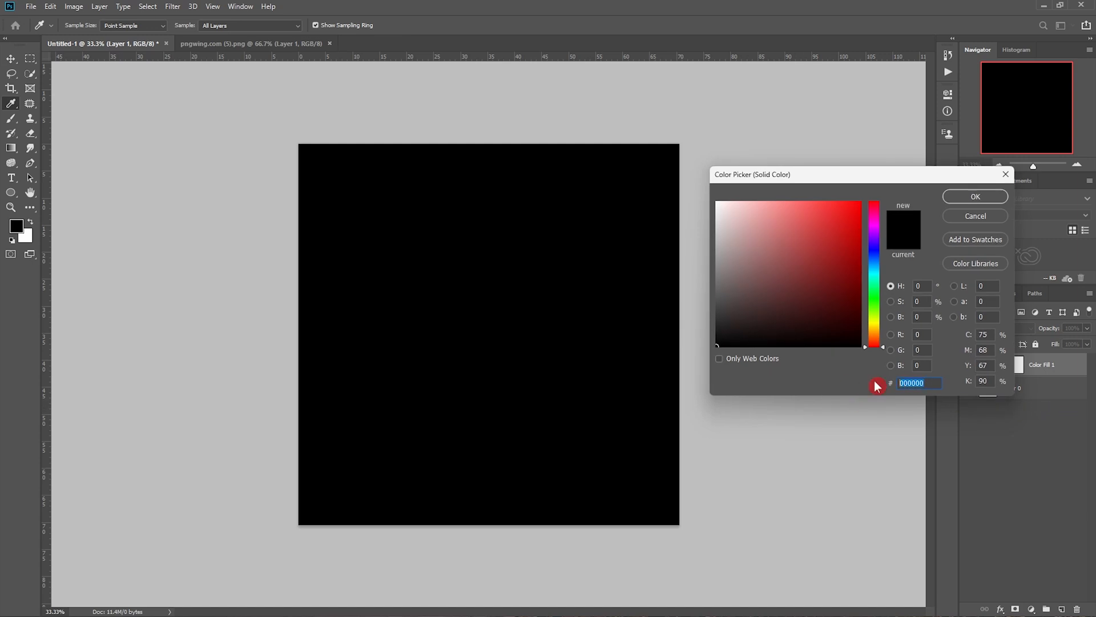
type("CB")
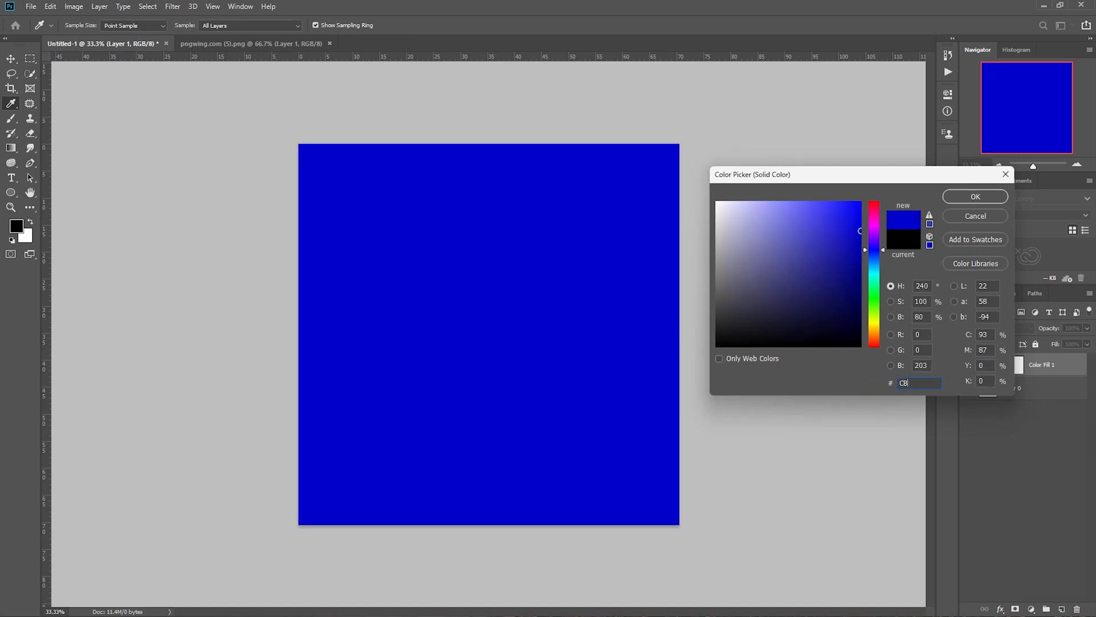
type("8")
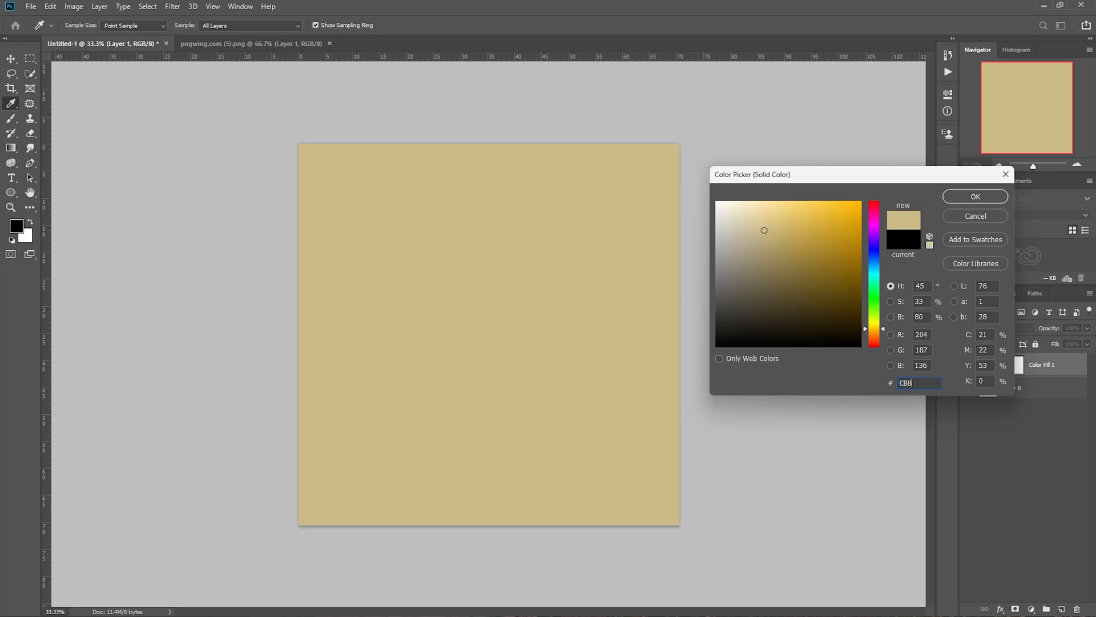
type("57C")
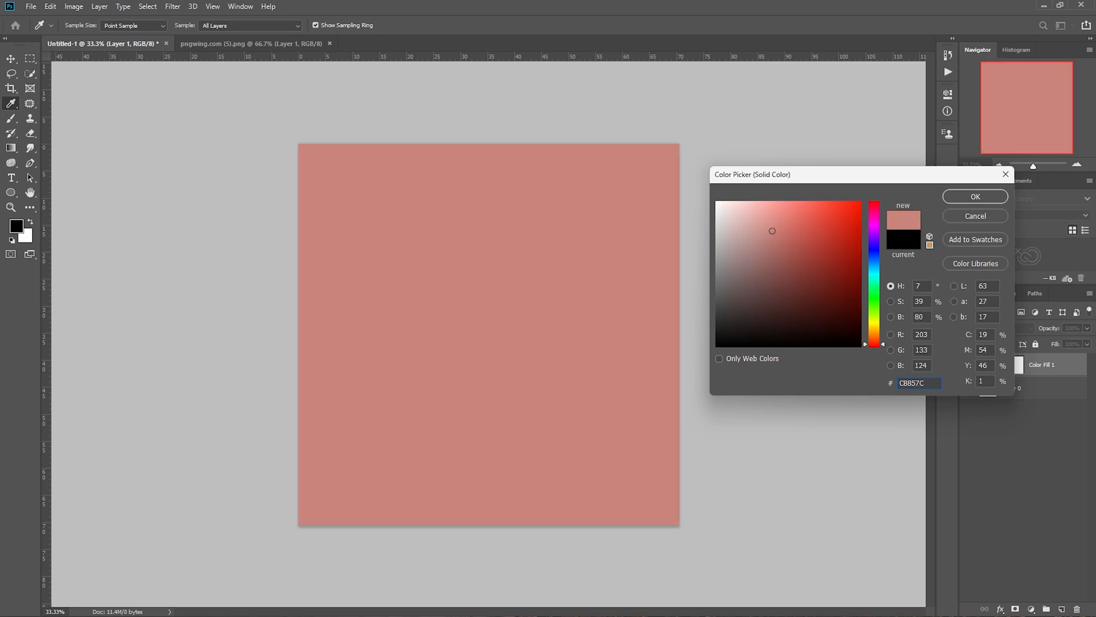
left_click_drag(932, 383, 885, 379)
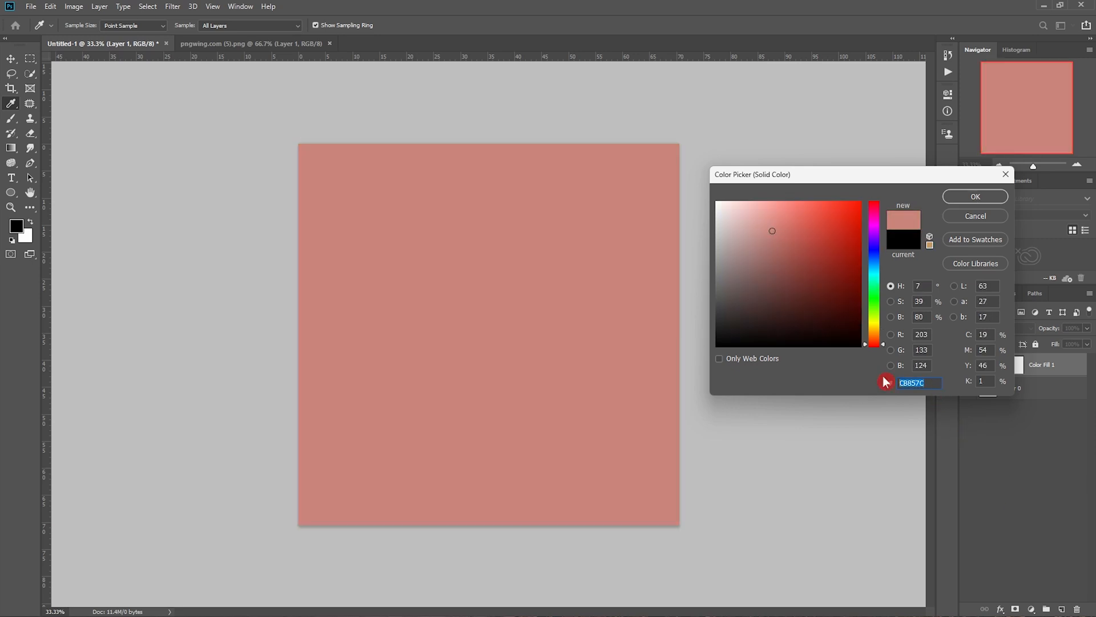
left_click(973, 199)
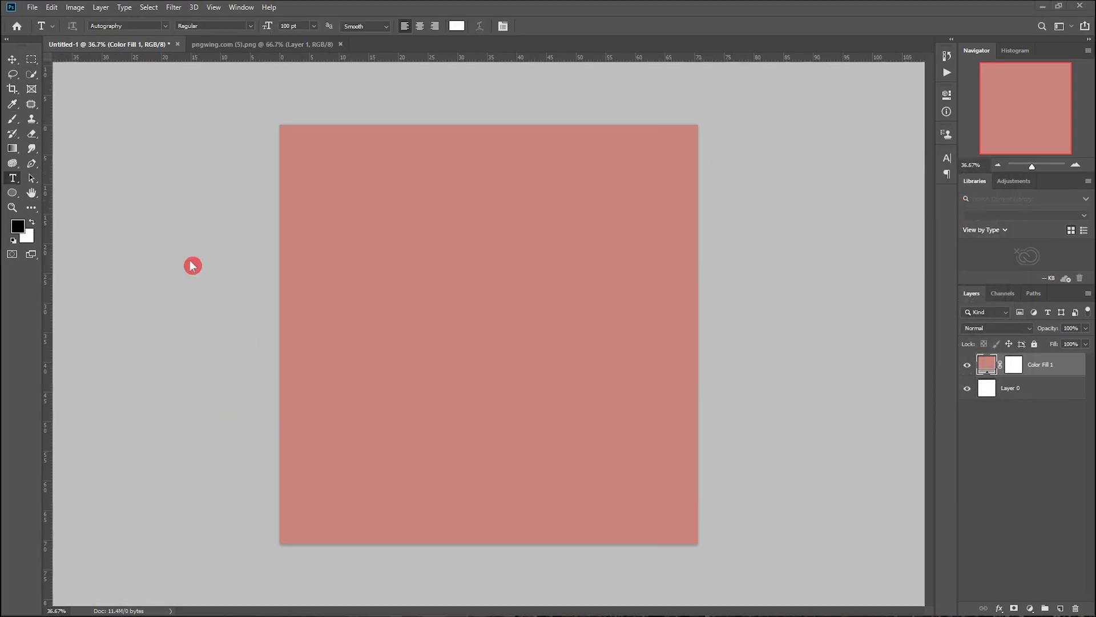
Step: Add the white text "UNLOCK YOUR" in 100 pt Montserrat SemiBold on the upper part of the canvas
left_click(114, 26)
type("mon")
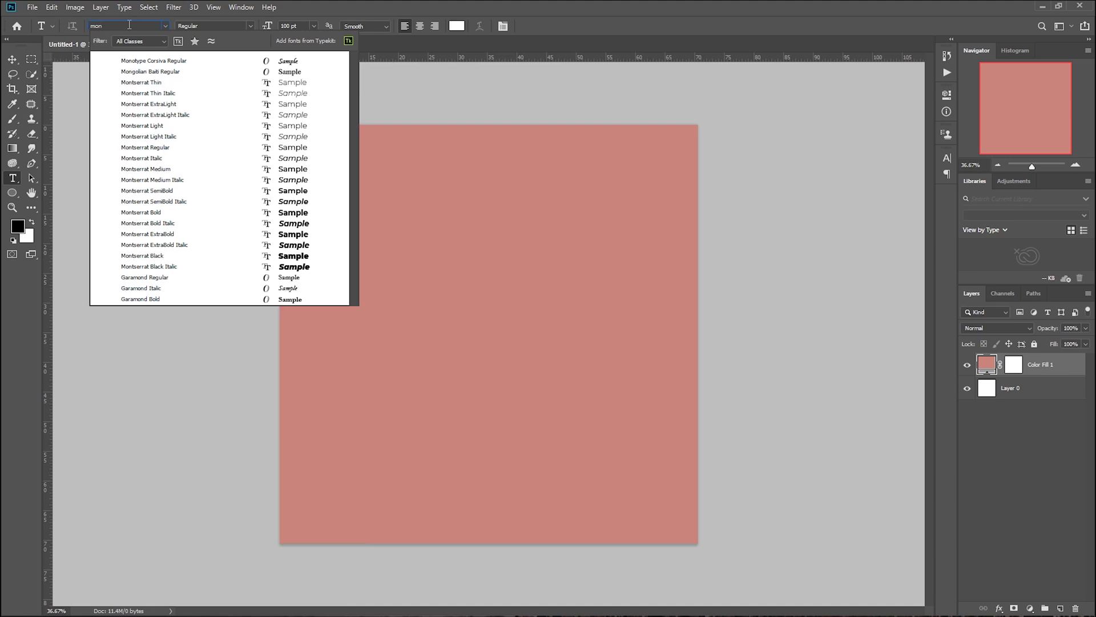
type("t")
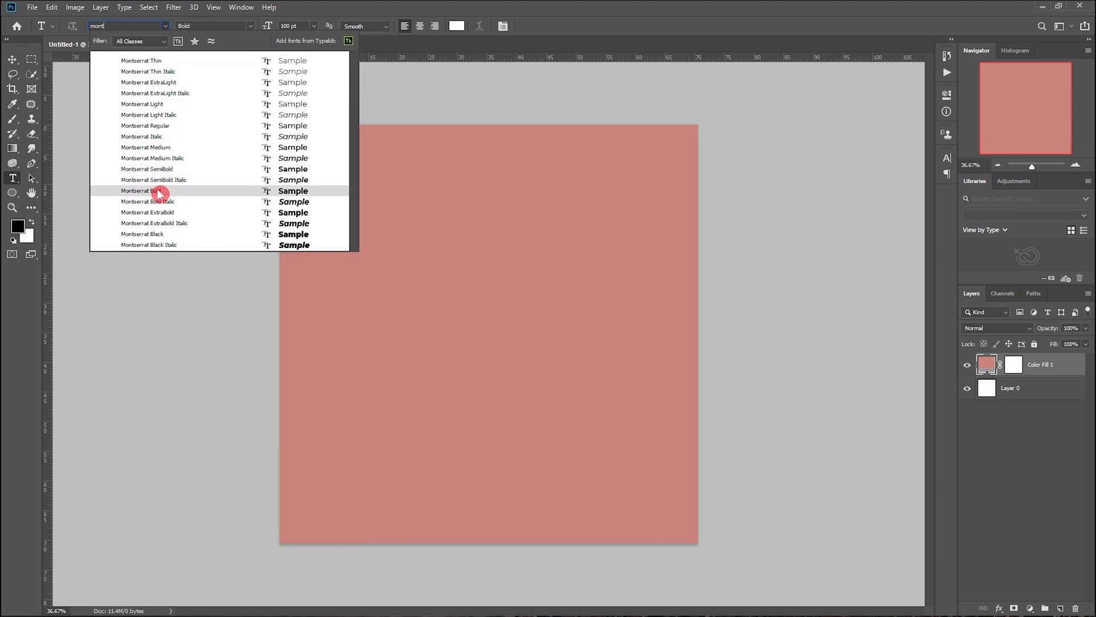
left_click(165, 170)
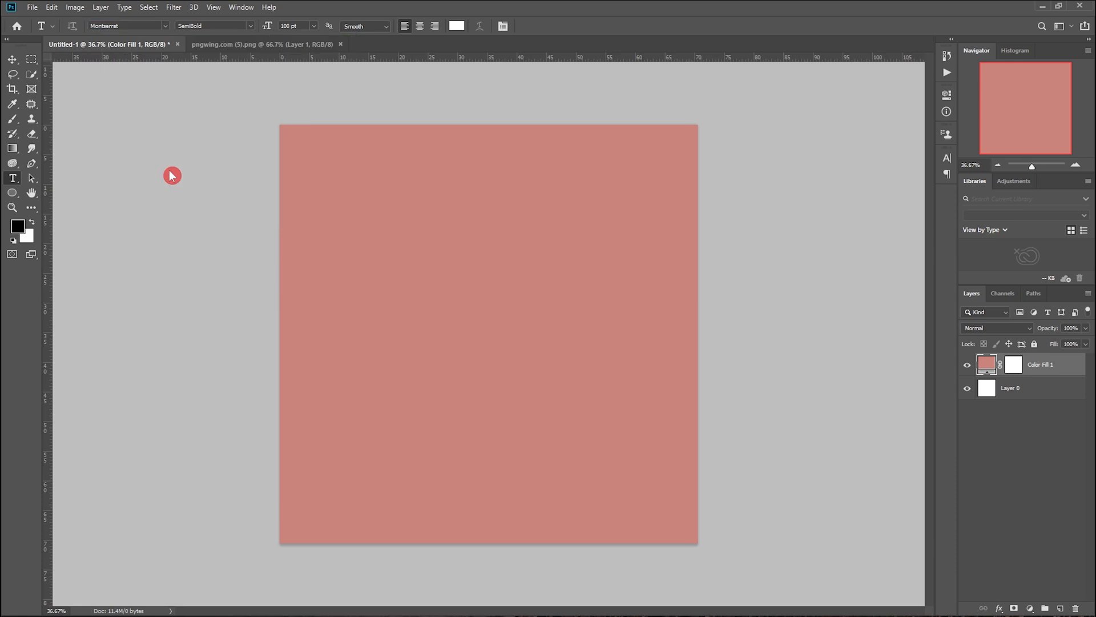
left_click(427, 261)
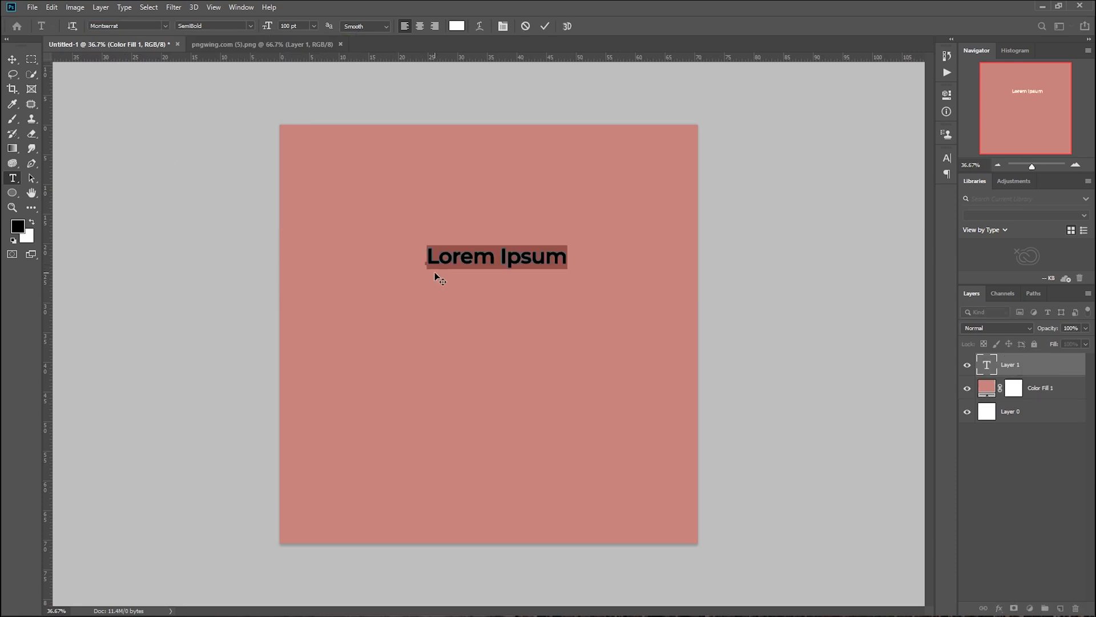
type("u")
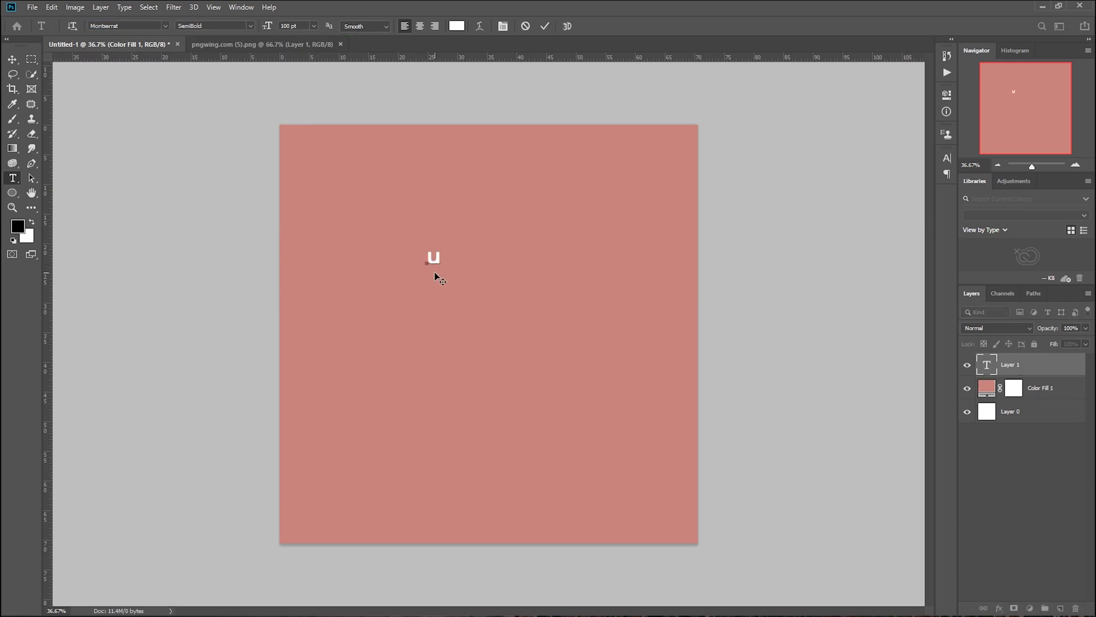
key("BackSpace")
type("UNLOCK")
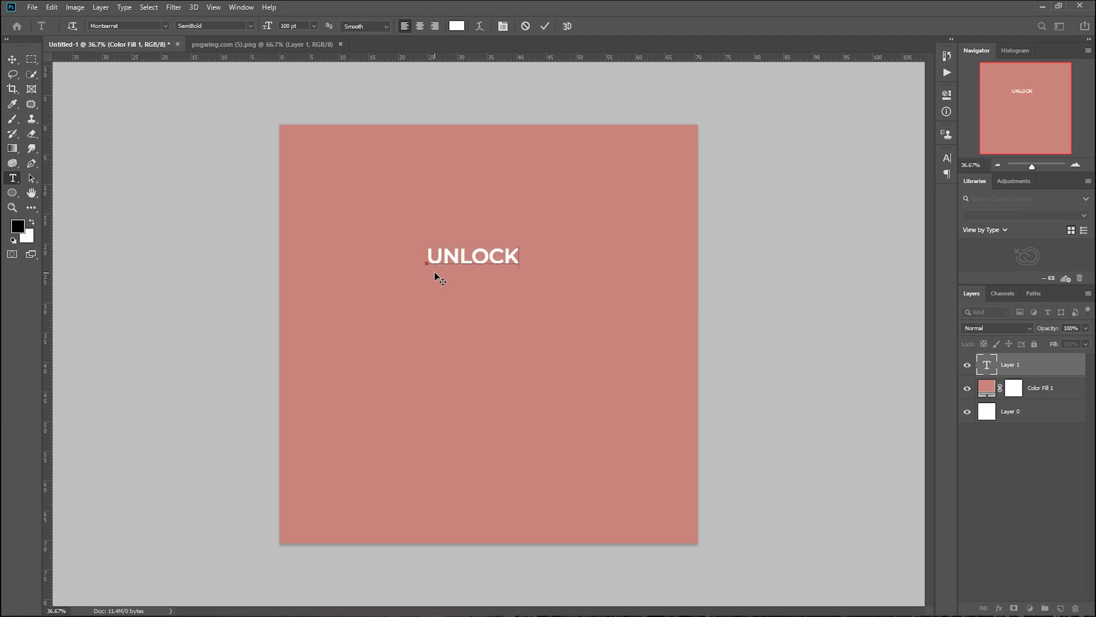
type(" YOUR")
left_click(436, 277)
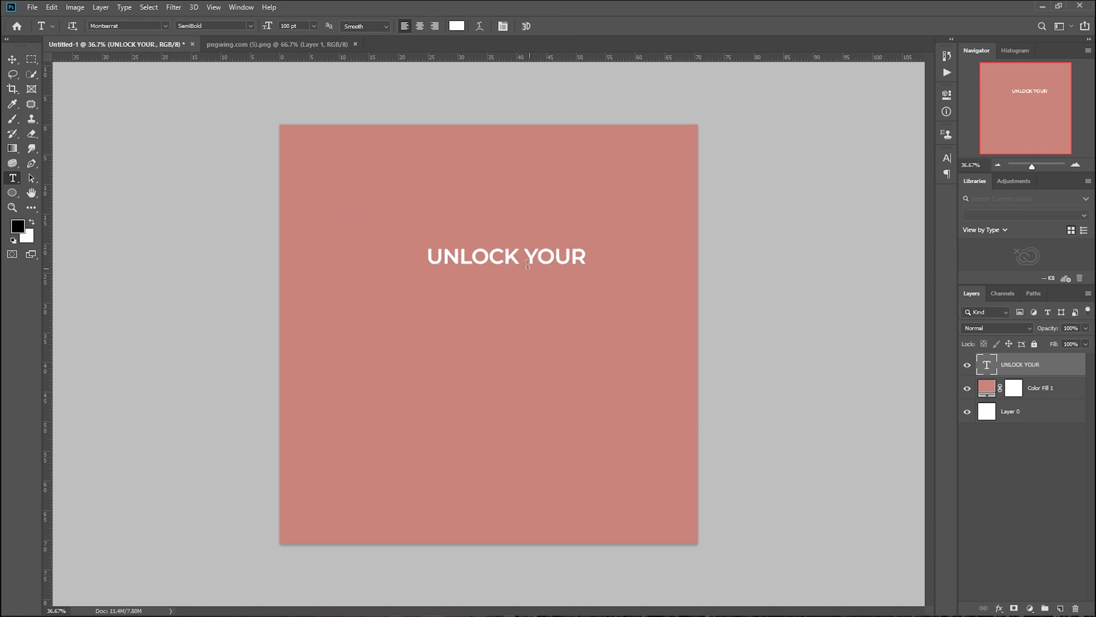
Step: Duplicate the "UNLOCK YOUR" text directly below itself and change the copy's wording to "STYLE"
key("v")
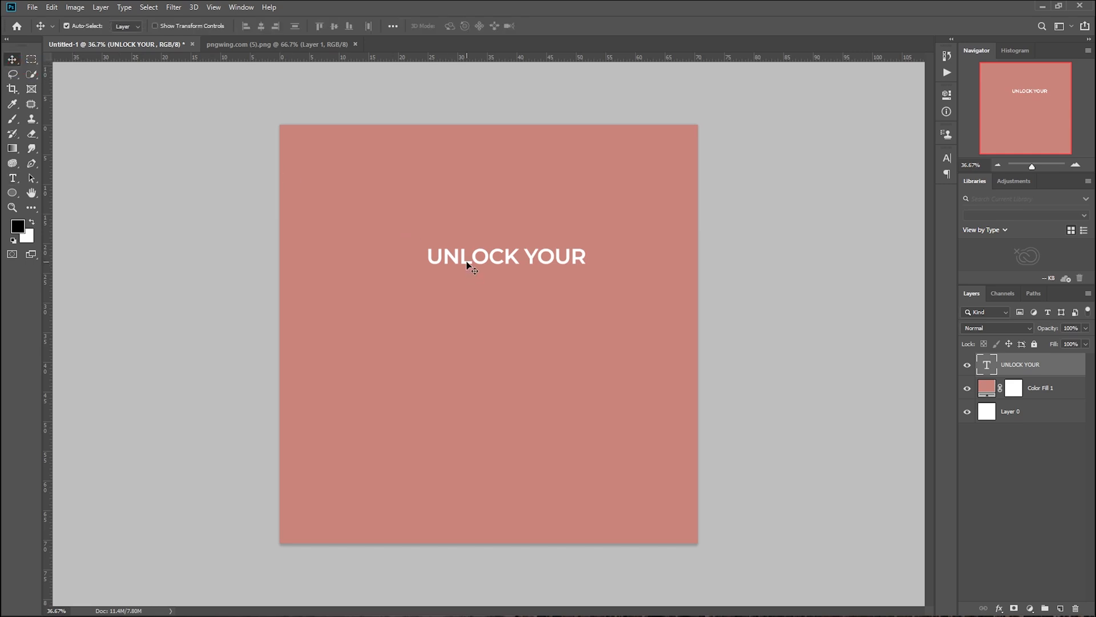
left_click_drag(467, 264, 465, 287, "alt")
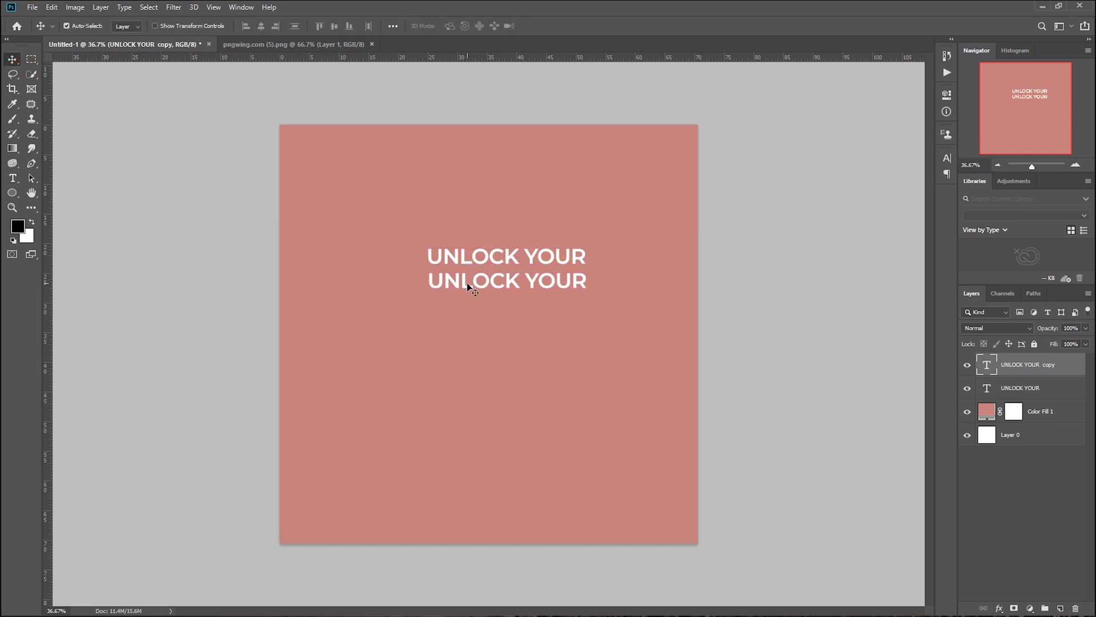
key("t")
triple_click(481, 289)
type("S")
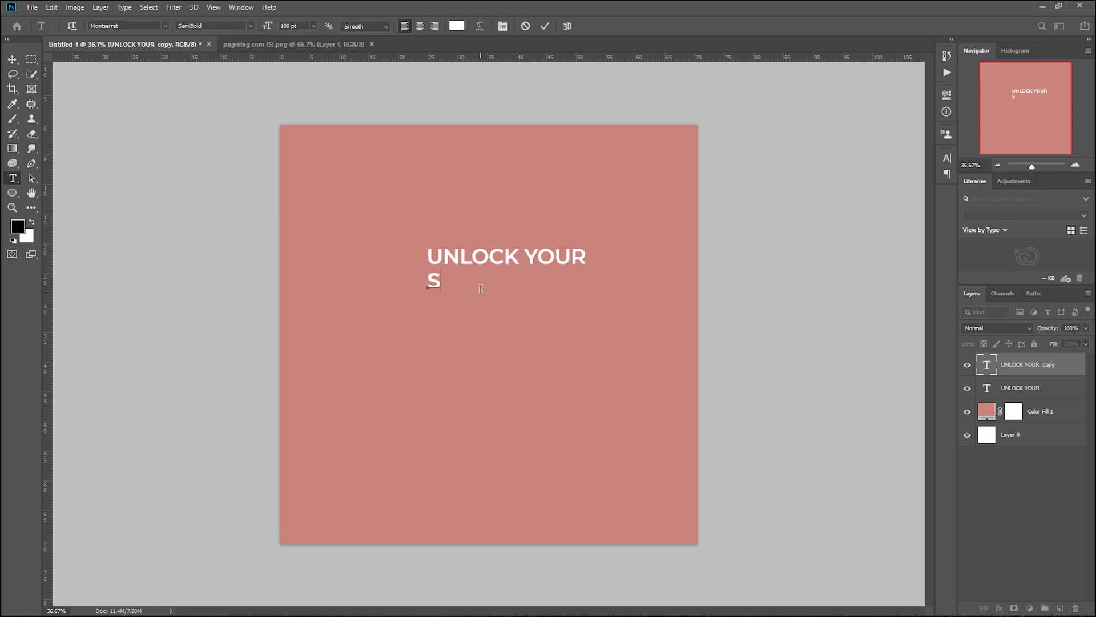
type("TYLE")
Step: Set the font of the word "STYLE" to Autography Regular
left_click_drag(489, 280, 426, 283)
left_click(98, 27)
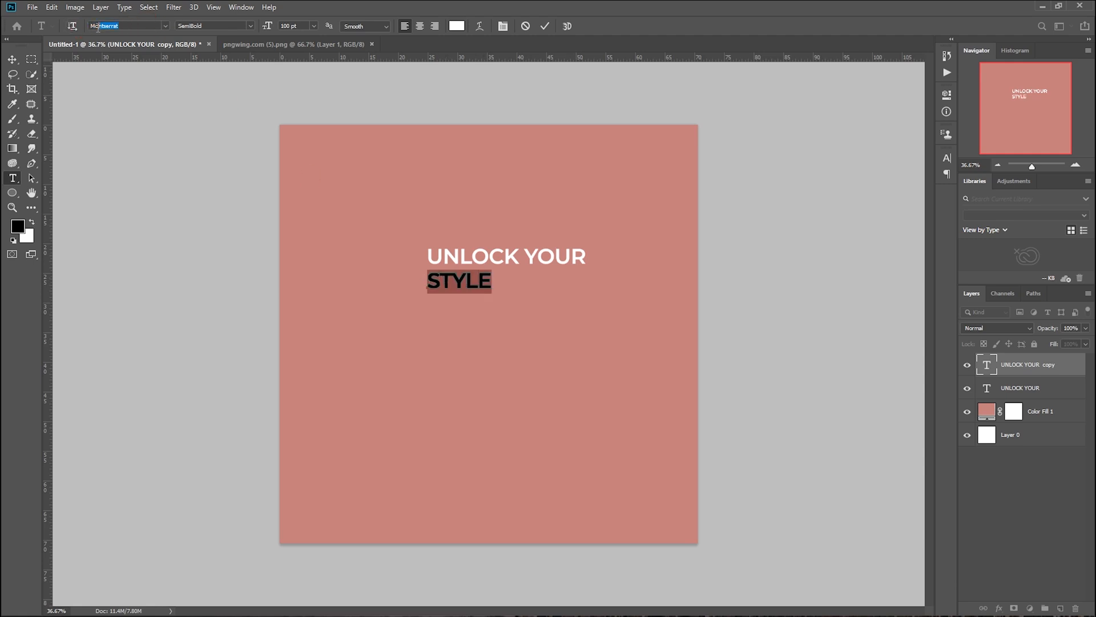
type("AU")
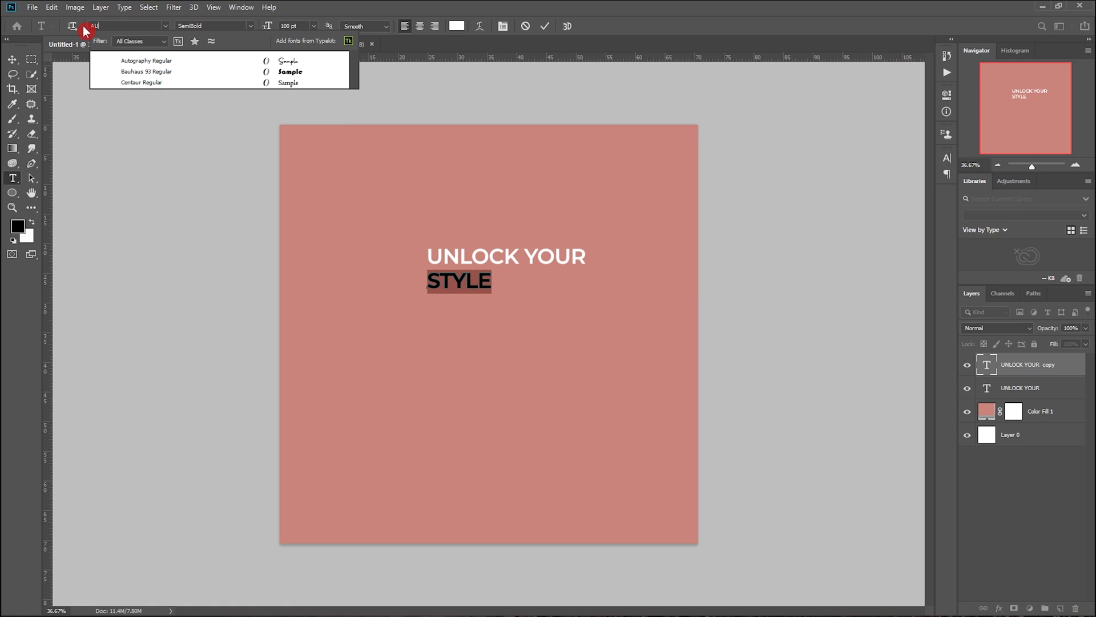
left_click(147, 60)
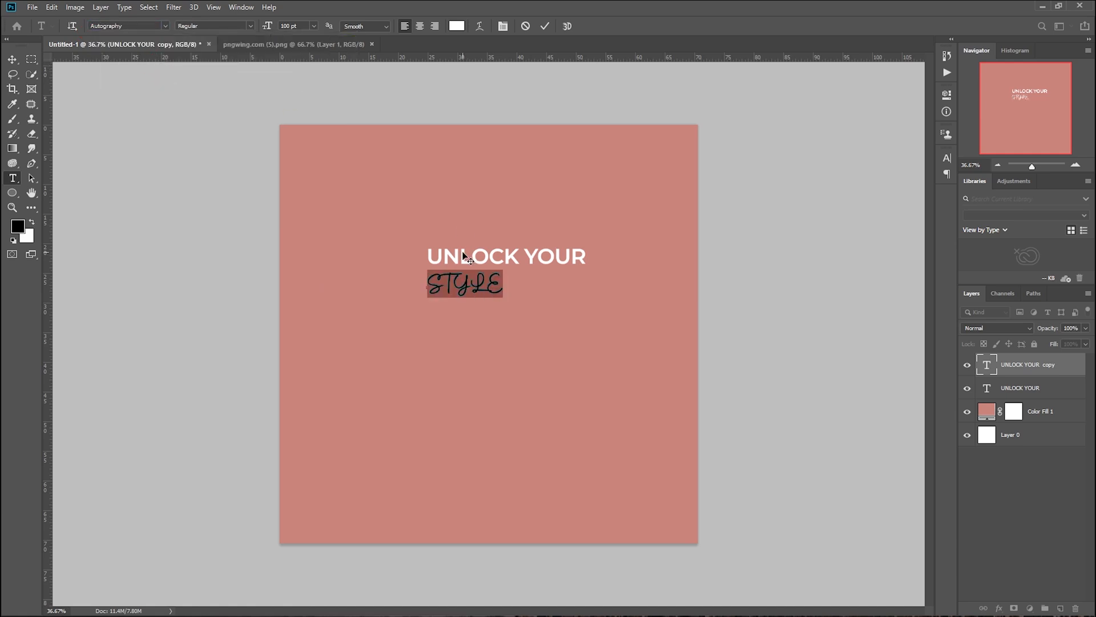
Step: Replace the second line's capitals with the lowercase word "style"
left_click(504, 281)
left_click_drag(505, 280, 431, 281)
type("ST")
key("BackSpace")
key("BackSpace")
type("style")
Step: Apply faux bold to the word "style" and set its size to 130 pt
key("ctrl+a")
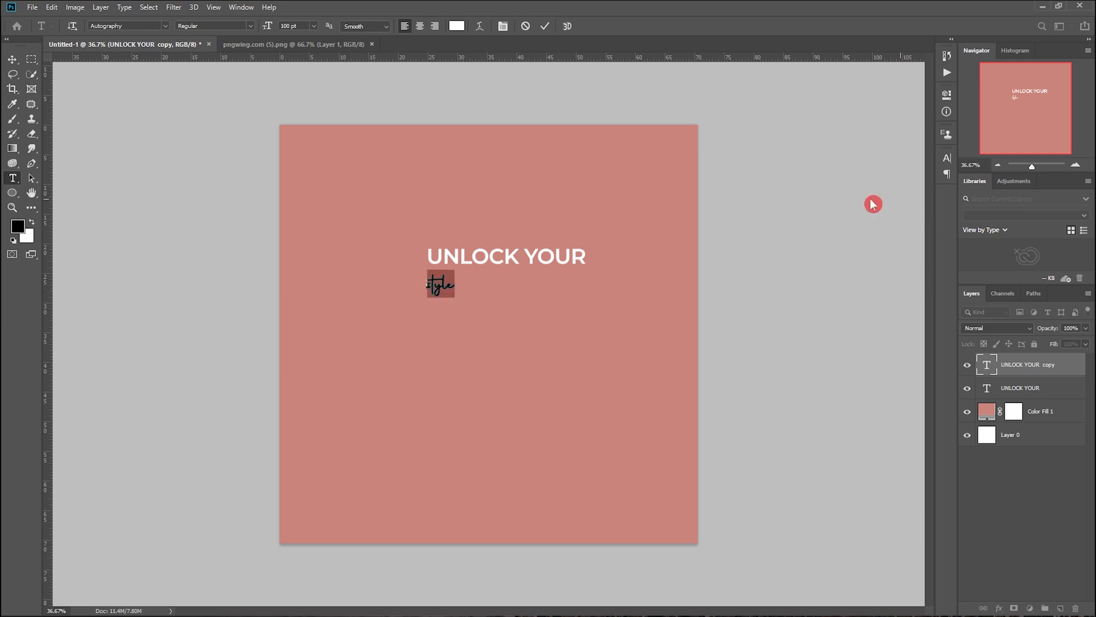
left_click(947, 158)
left_click(828, 237)
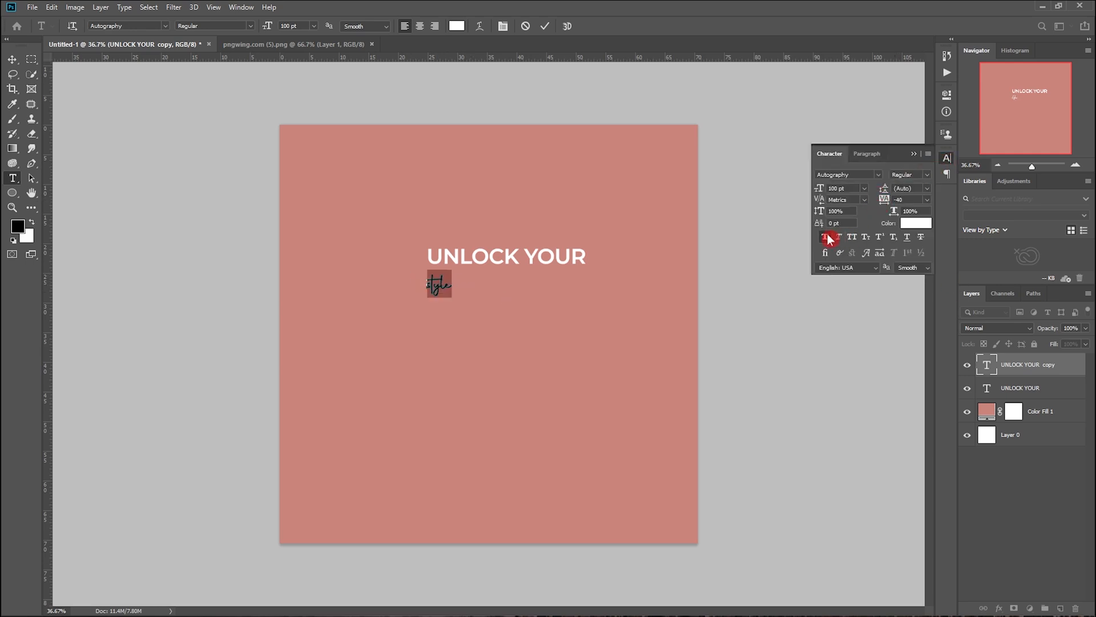
left_click(865, 189)
left_click(837, 188)
type("130")
key("Return")
left_click(552, 26)
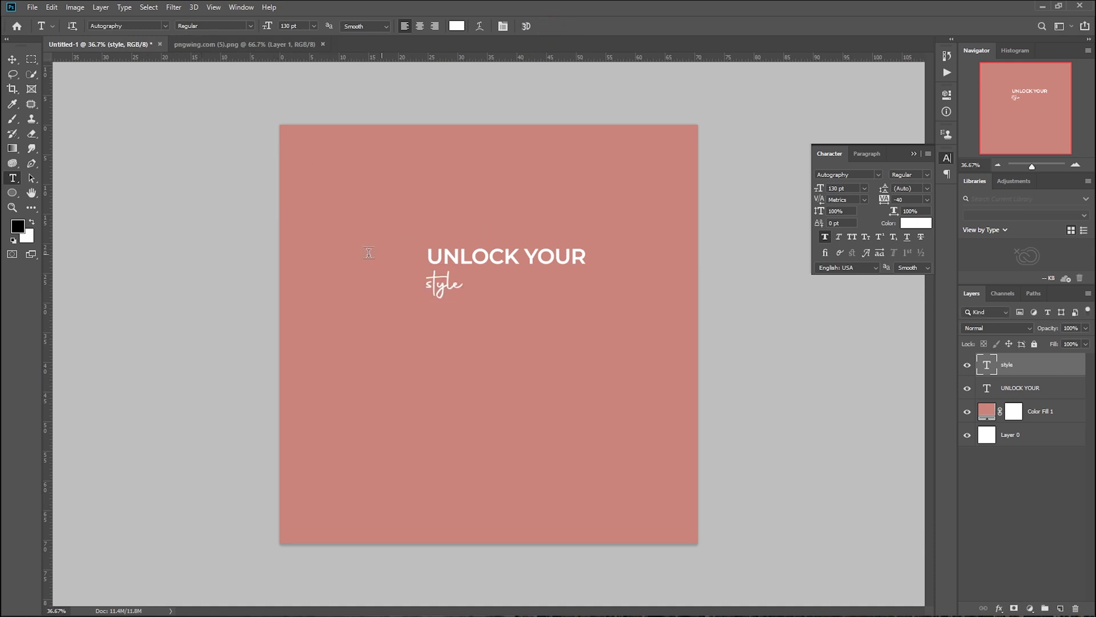
Step: Centre "style" beneath "UNLOCK YOUR" and move both text layers together to the upper-left area of the canvas
left_click(10, 59)
left_click_drag(448, 289, 513, 278)
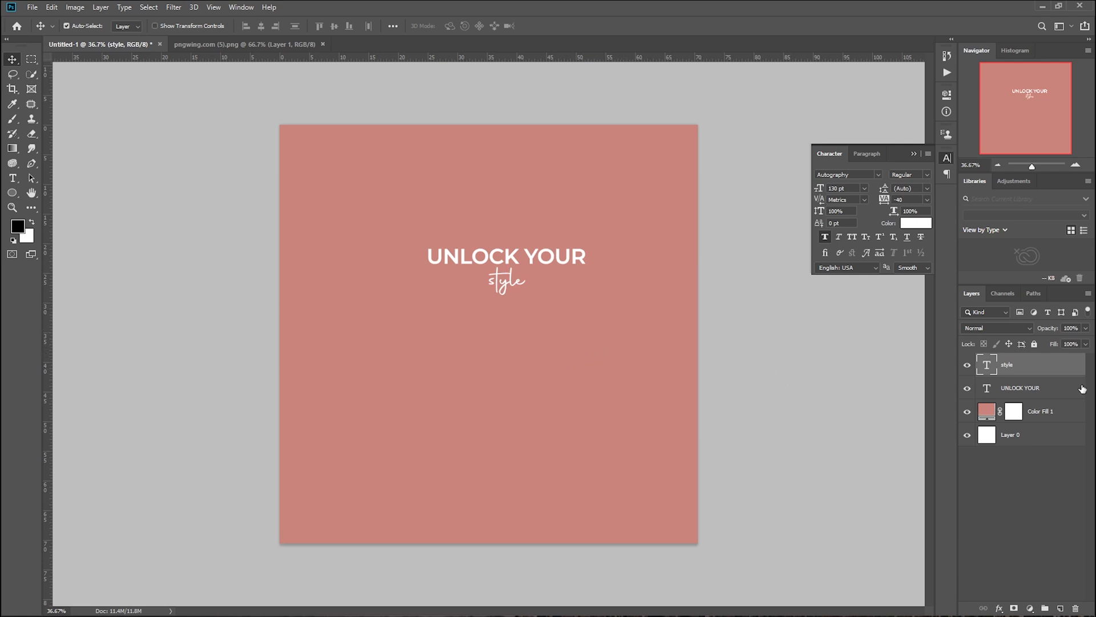
left_click(1038, 388)
left_click(1038, 365, "shift")
key("ctrl+t")
left_click_drag(524, 266, 439, 239)
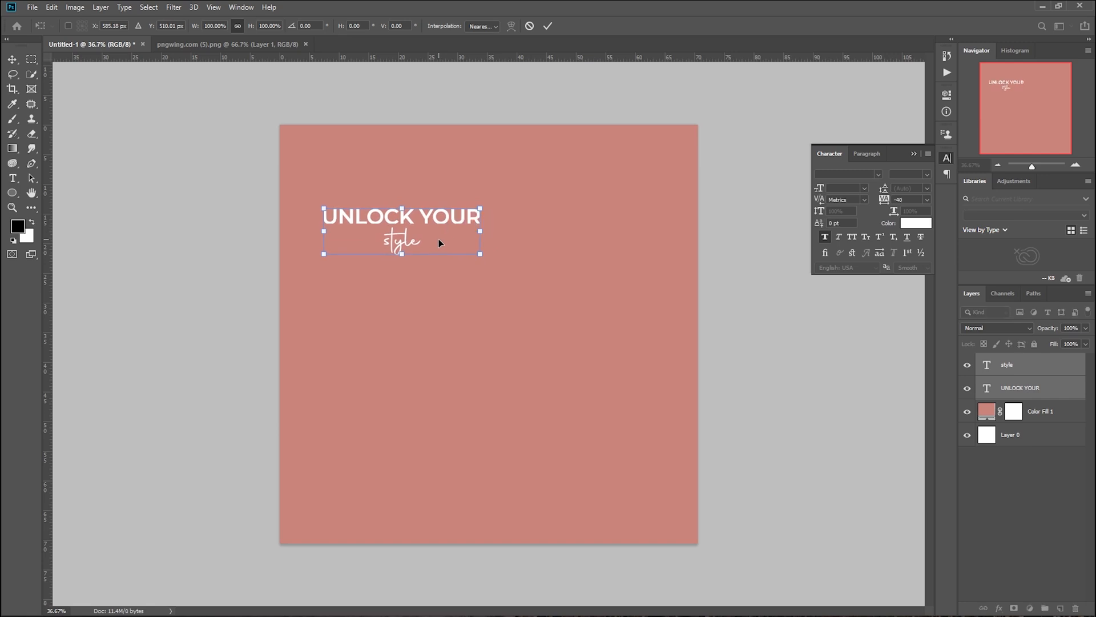
key("Return")
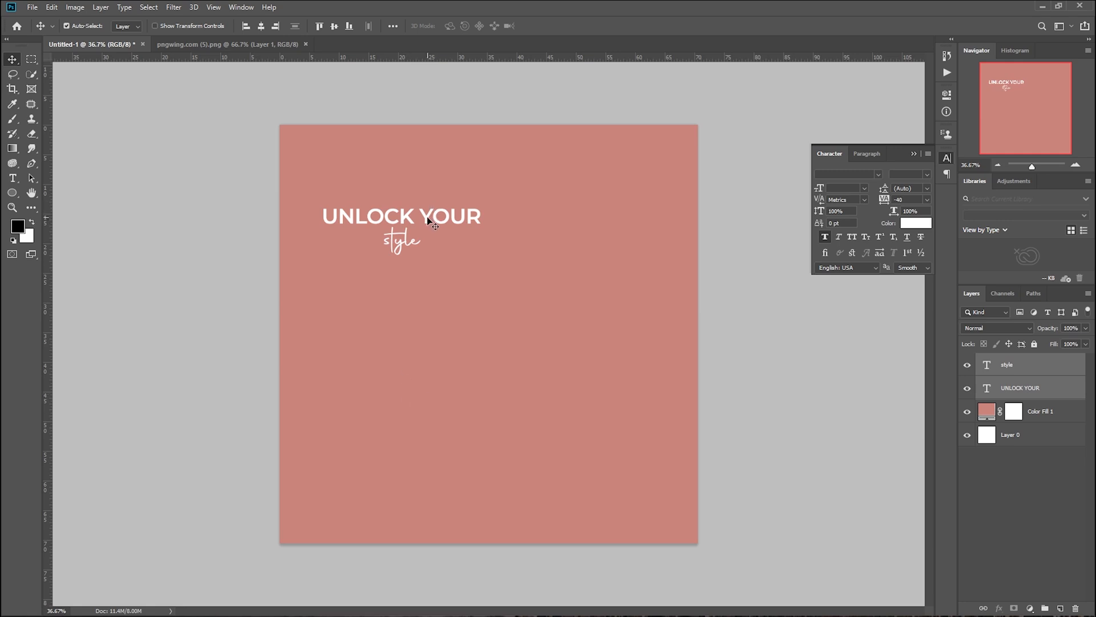
Step: Draw a circle about 289 px across below the text, with no stroke and the fill colour ce7b70
left_click(12, 193)
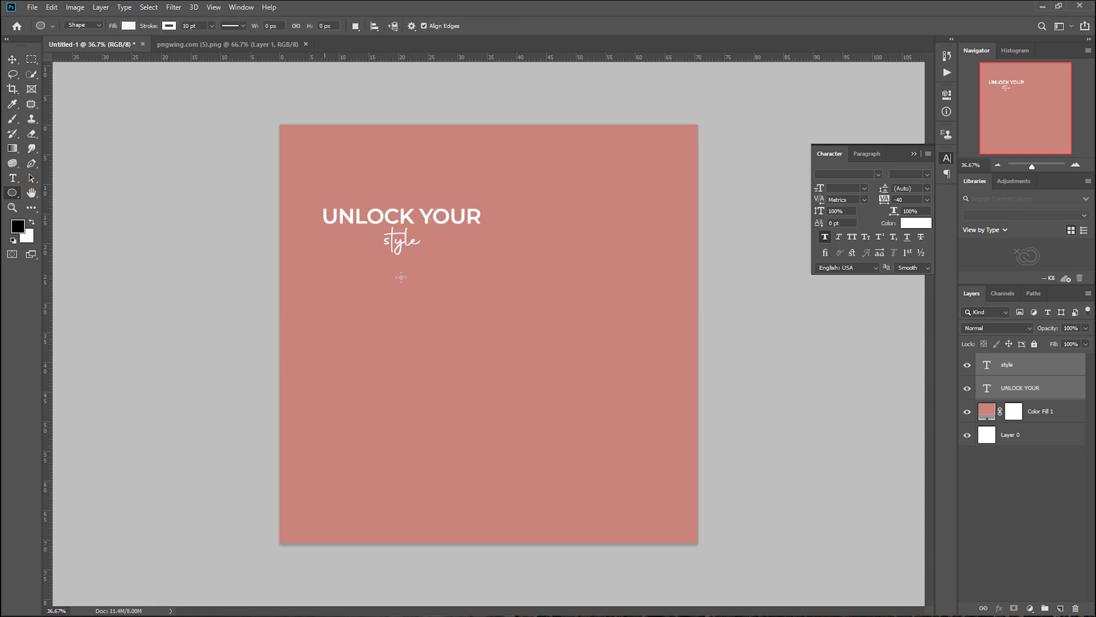
left_click_drag(442, 300, 502, 361)
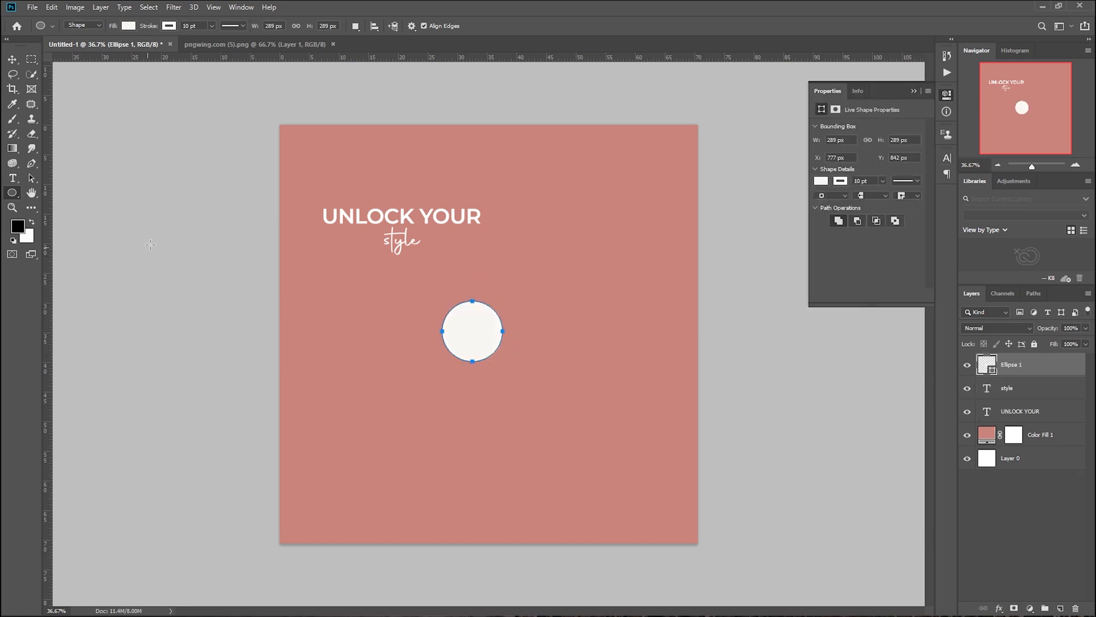
left_click(169, 26)
left_click(118, 48)
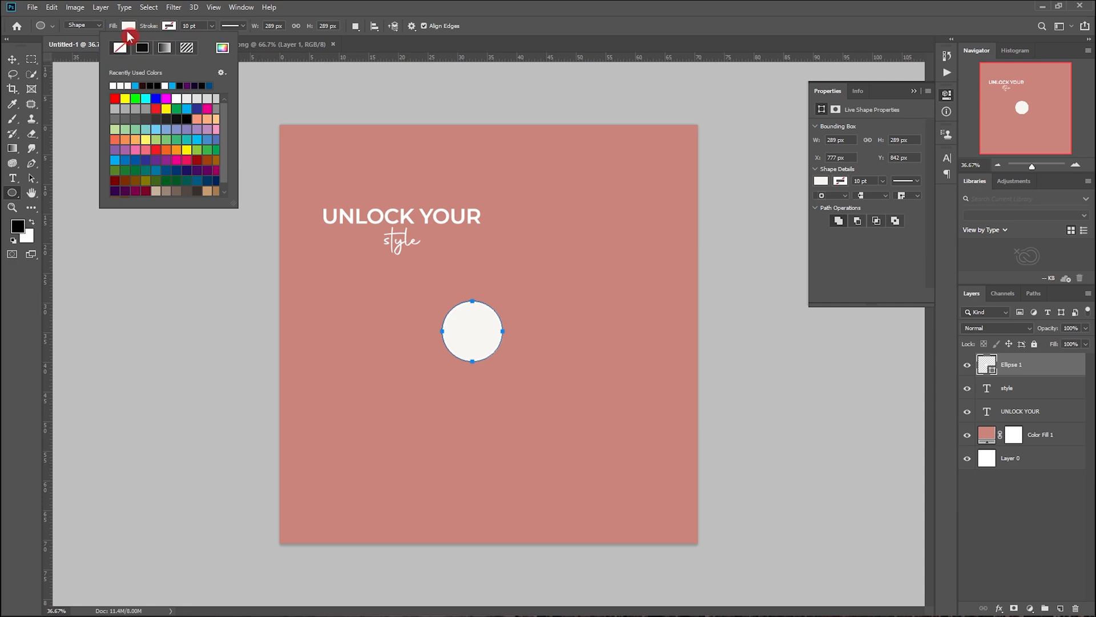
left_click(128, 26)
left_click(182, 48)
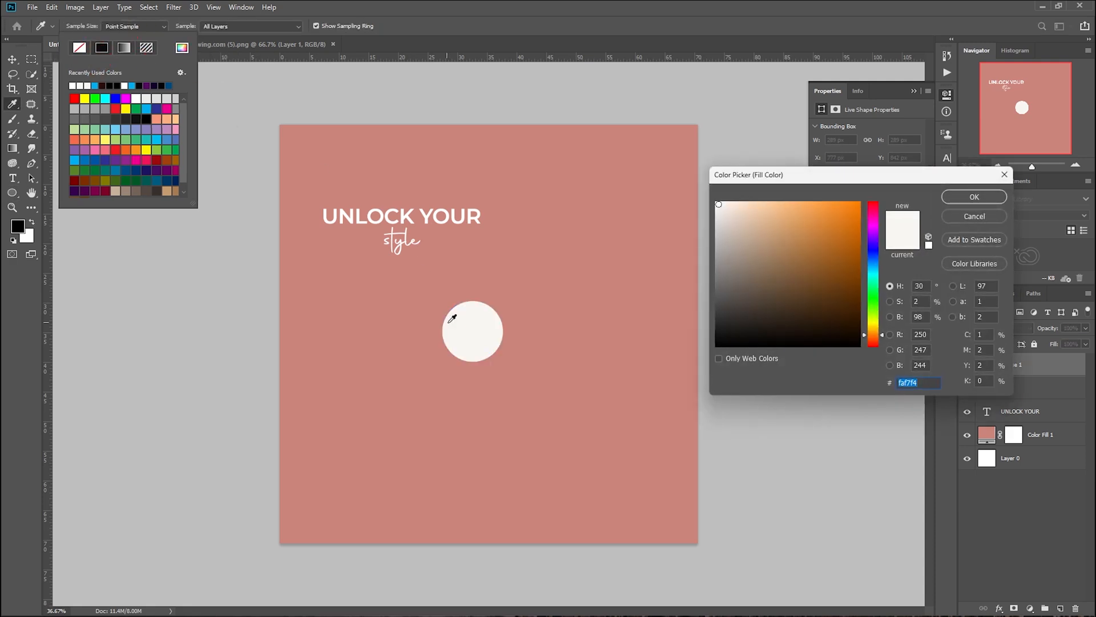
left_click(448, 269)
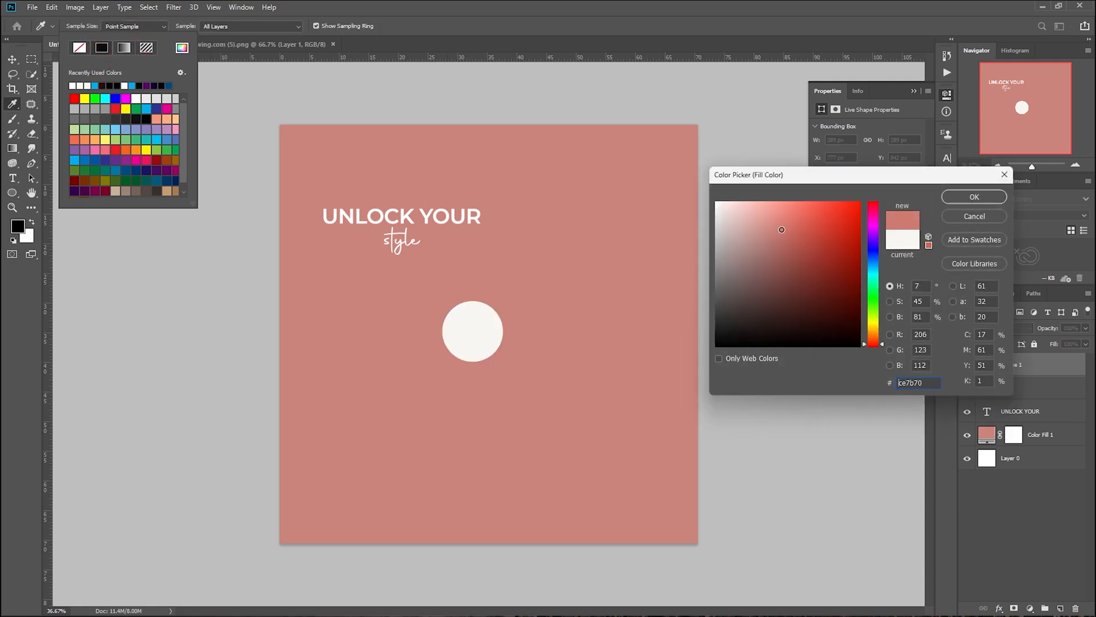
left_click(974, 196)
Step: Place the circle behind the word "style", stack it beneath both text layers and scale it to 245 px
left_click(12, 60)
left_click_drag(476, 348, 415, 229)
key("ctrl+[")
left_click_drag(1022, 389, 1026, 420)
mouse_move(413, 241)
left_mouse_down()
mouse_move(423, 268)
mouse_move(389, 249)
mouse_move(408, 262)
left_mouse_up()
key("ctrl+t")
key("Return")
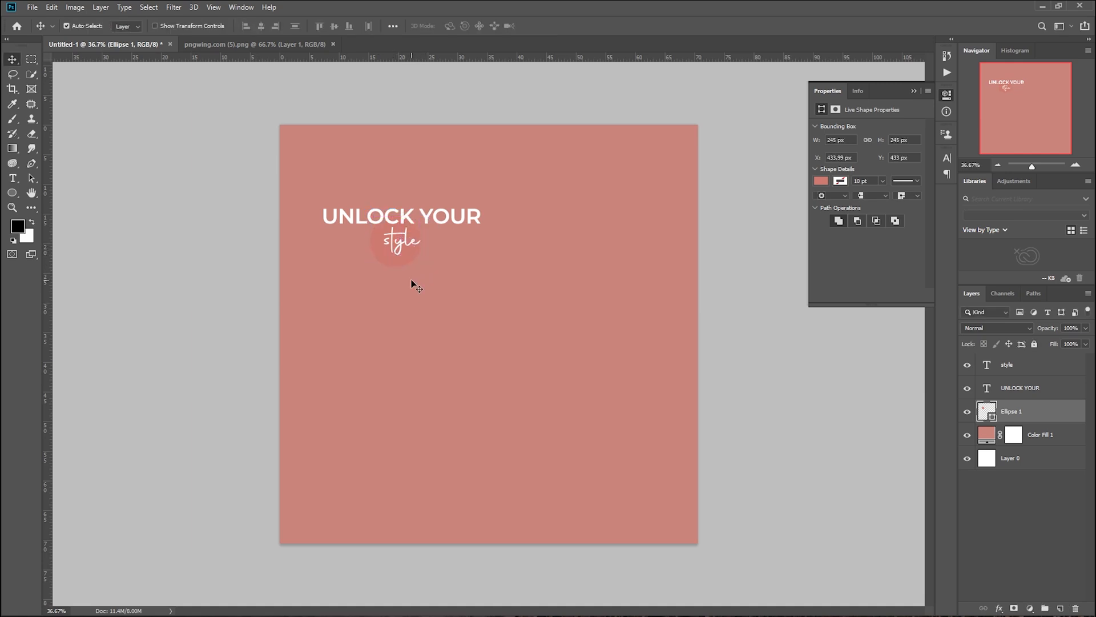
Step: Duplicate the "UNLOCK YOUR" text layer into the lower half of the canvas and clear the copy's text
left_click(942, 94)
left_click(908, 88)
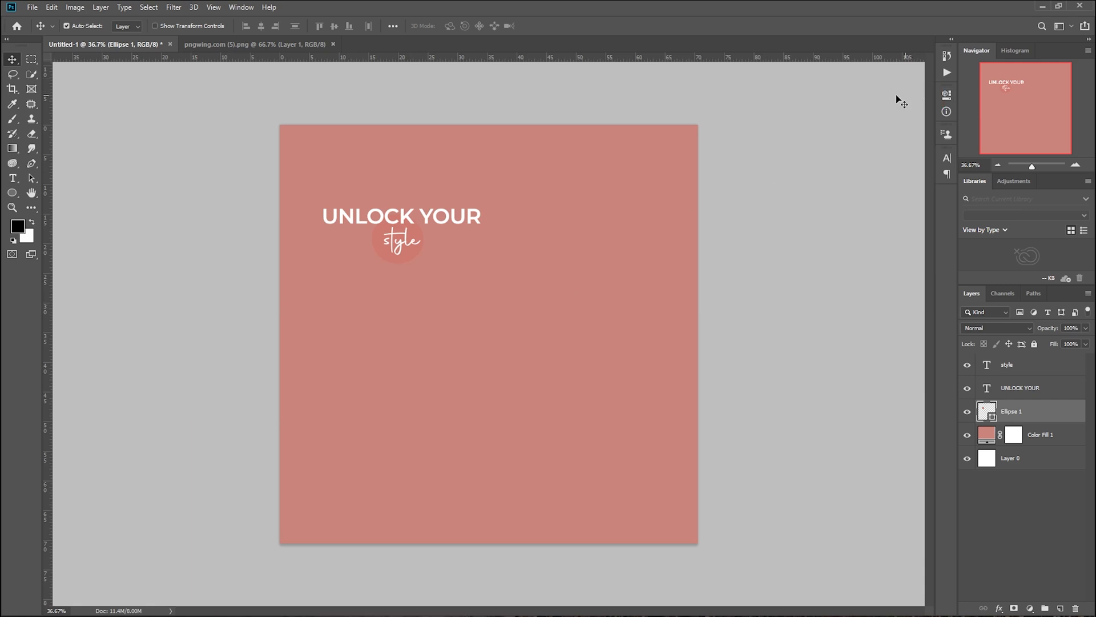
scroll(441, 291, "down", 1)
scroll(441, 290, "up", 4)
scroll(441, 290, "down", 3)
scroll(441, 289, "up", 1)
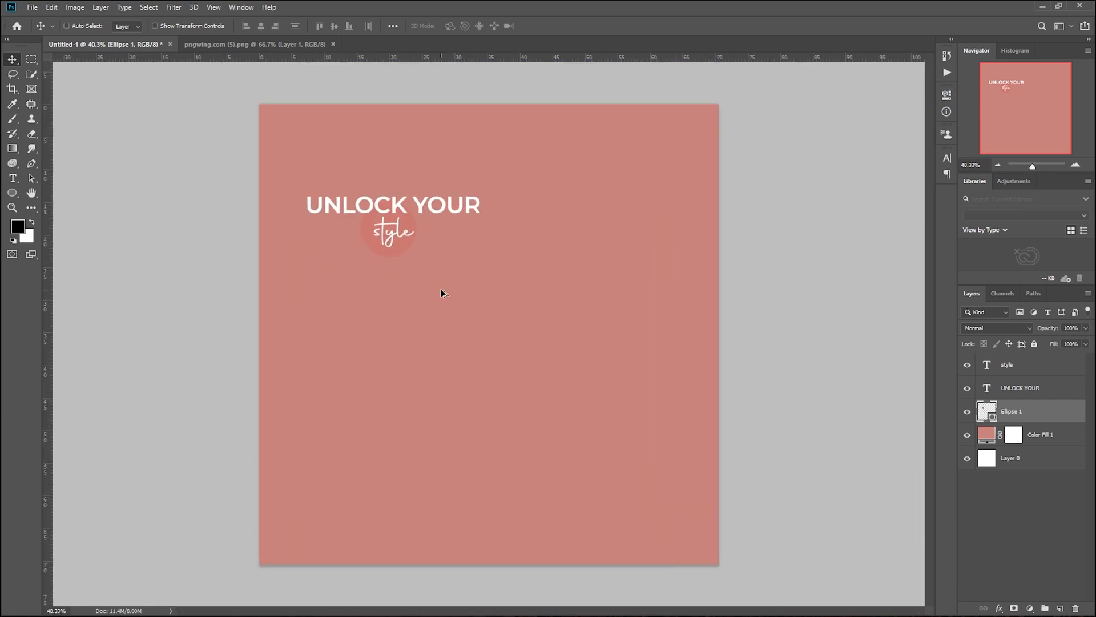
left_click_drag(425, 205, 423, 378)
key("t")
left_click(423, 378)
key("ctrl+a")
key("BackSpace")
type("ne")
key("BackSpace")
key("BackSpace")
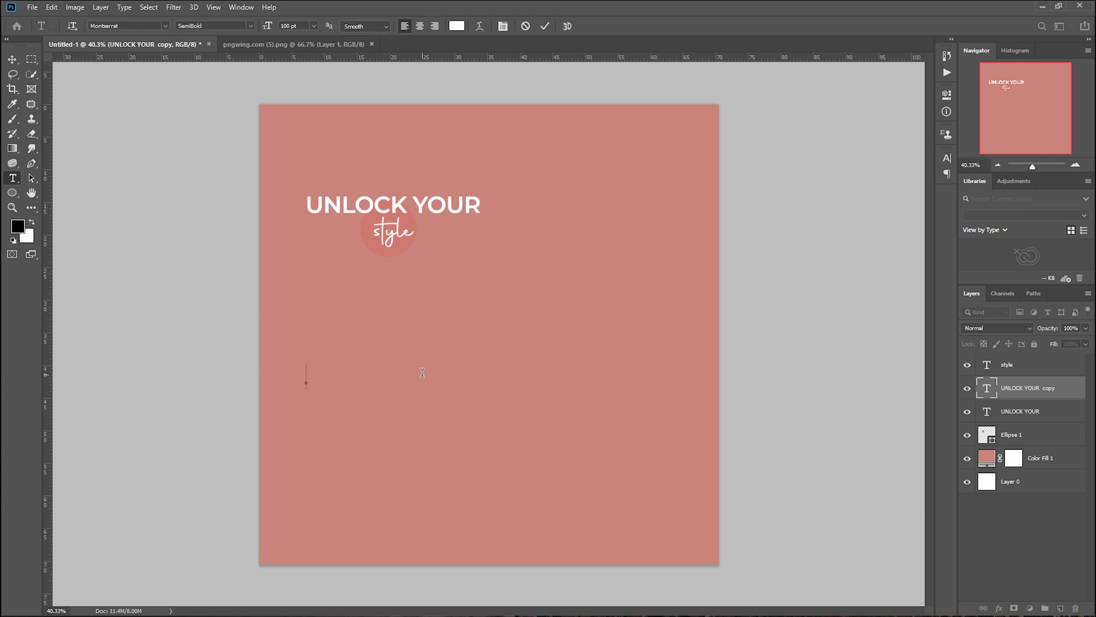
Step: Enter "NEW", "SEASON" and "NEW LOOK" on three separate lines in the copied text layer
type("NEW")
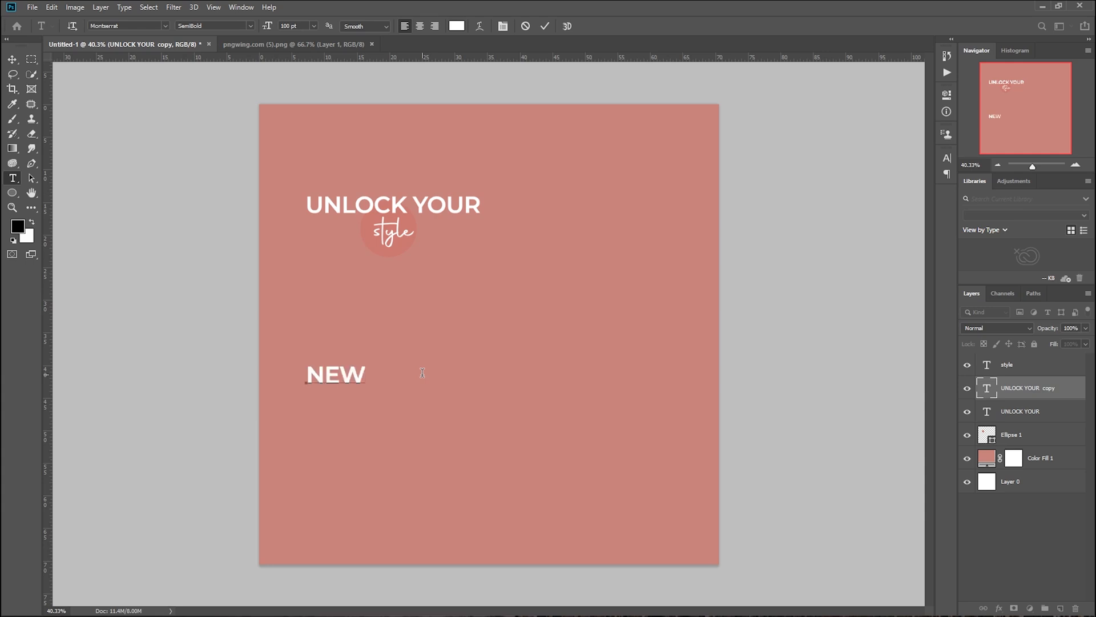
key("Return")
type("SEASON ")
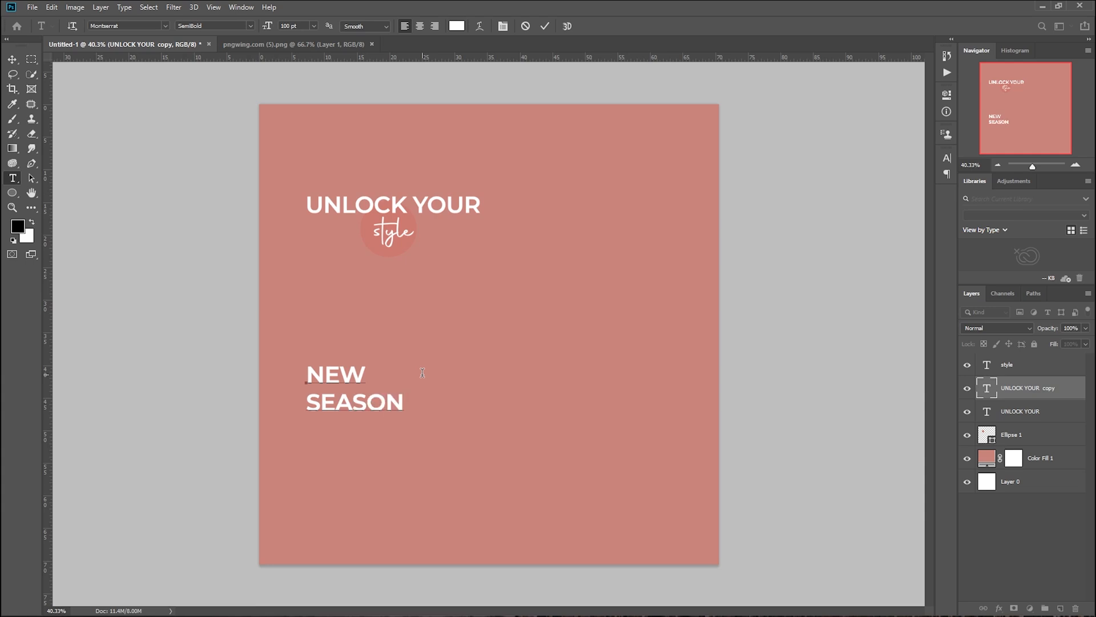
type("NEW")
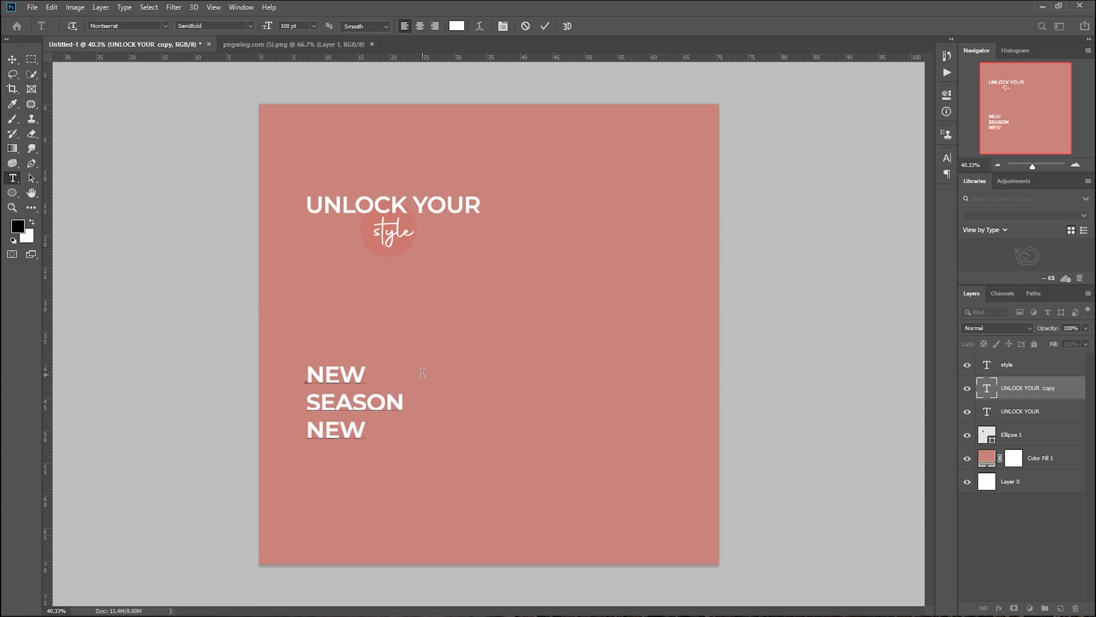
type(" LOOK")
Step: Set the third line to the Autography font and retype it in lowercase as "new look"
left_click_drag(445, 435, 306, 434)
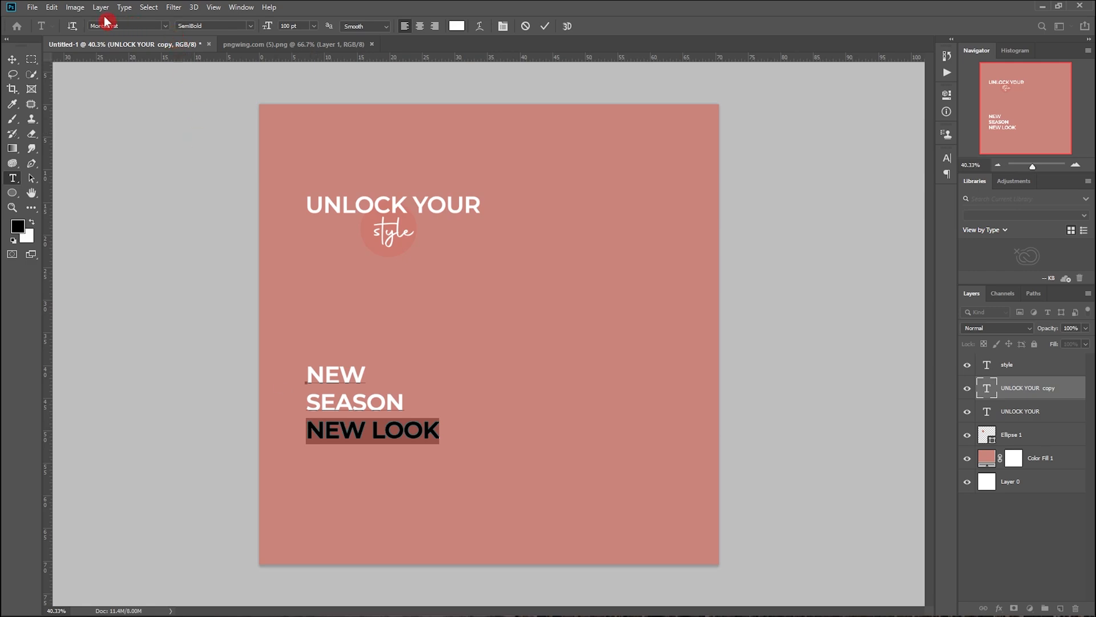
left_click(130, 26)
type("AU")
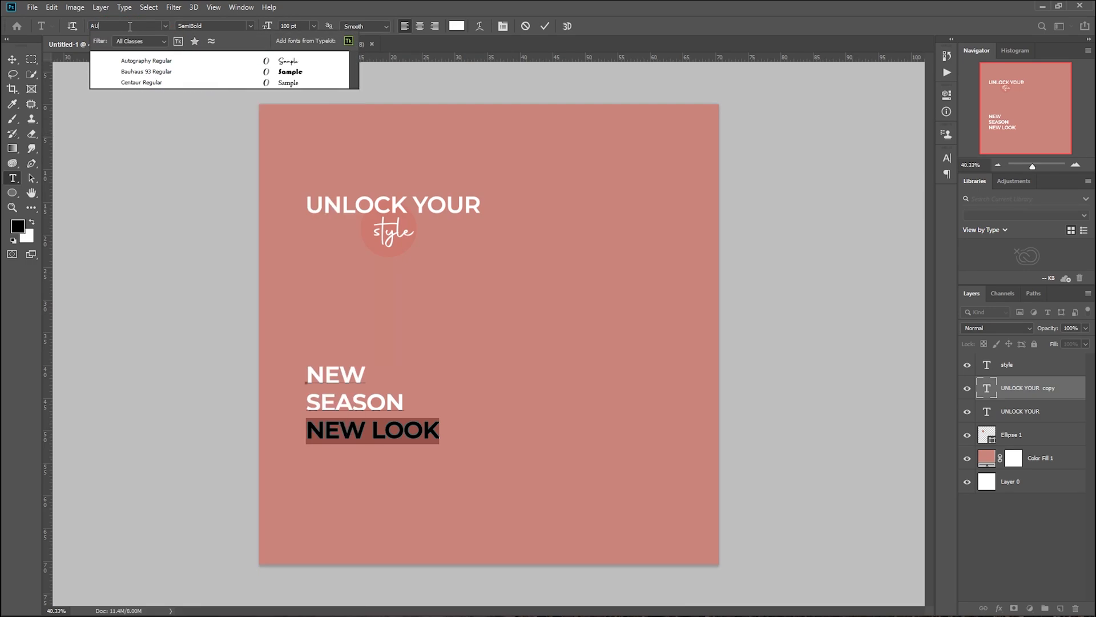
left_click(147, 61)
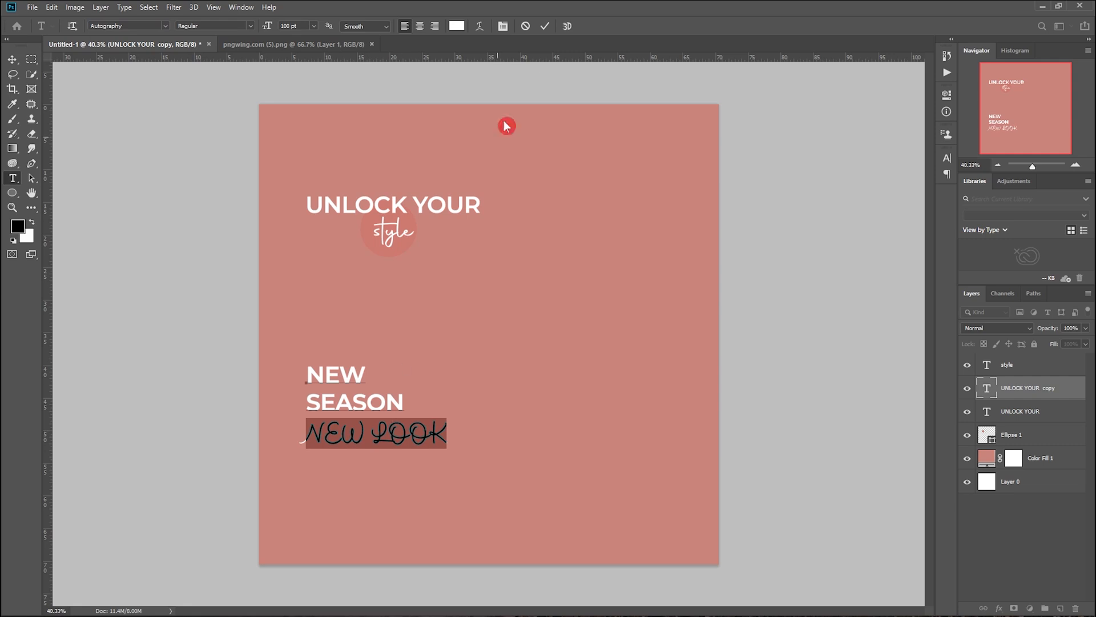
left_click(393, 436)
left_click_drag(437, 436, 295, 434)
key("BackSpace")
type("new")
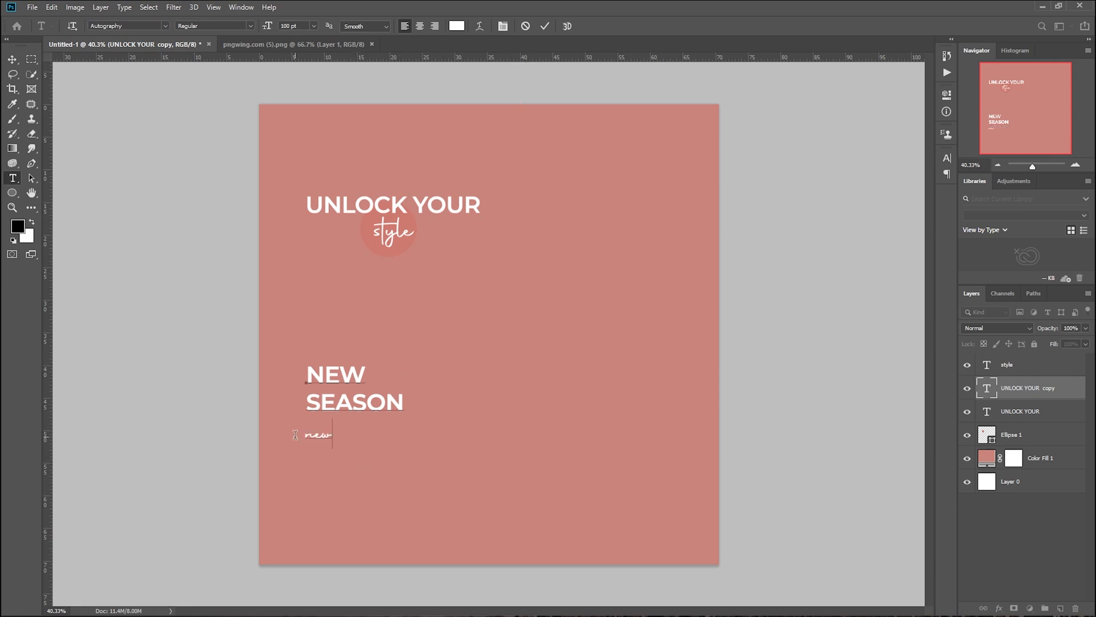
type(" look")
Step: Set the "new look" line's size to 150 pt, commit the text and shift the layer slightly left
left_click_drag(368, 431, 304, 423)
left_click(947, 158)
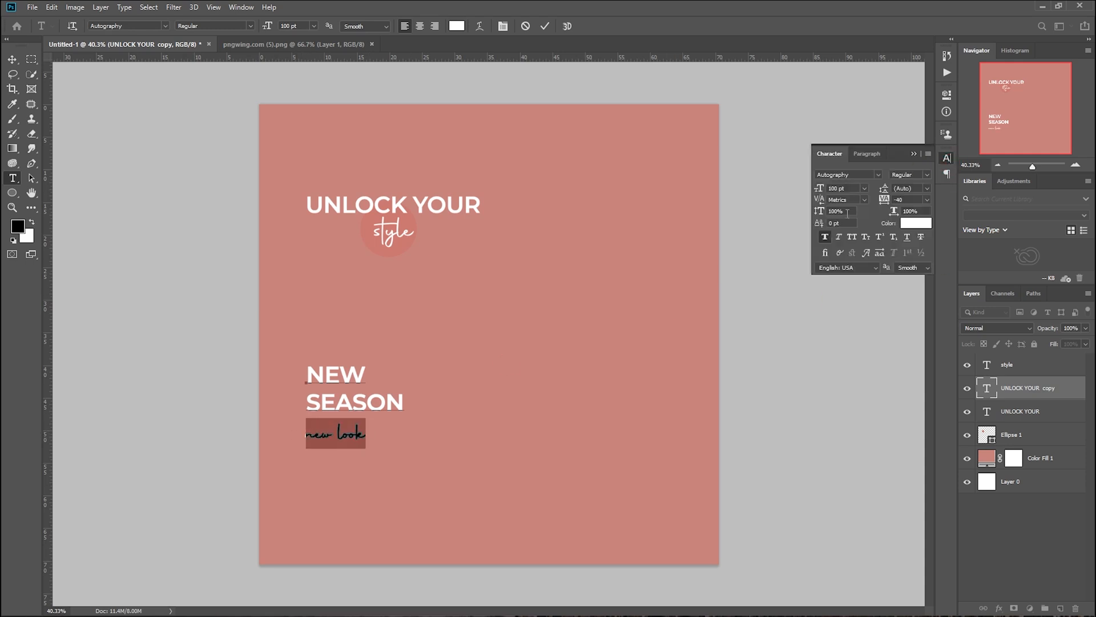
double_click(837, 187)
type("150")
key("Return")
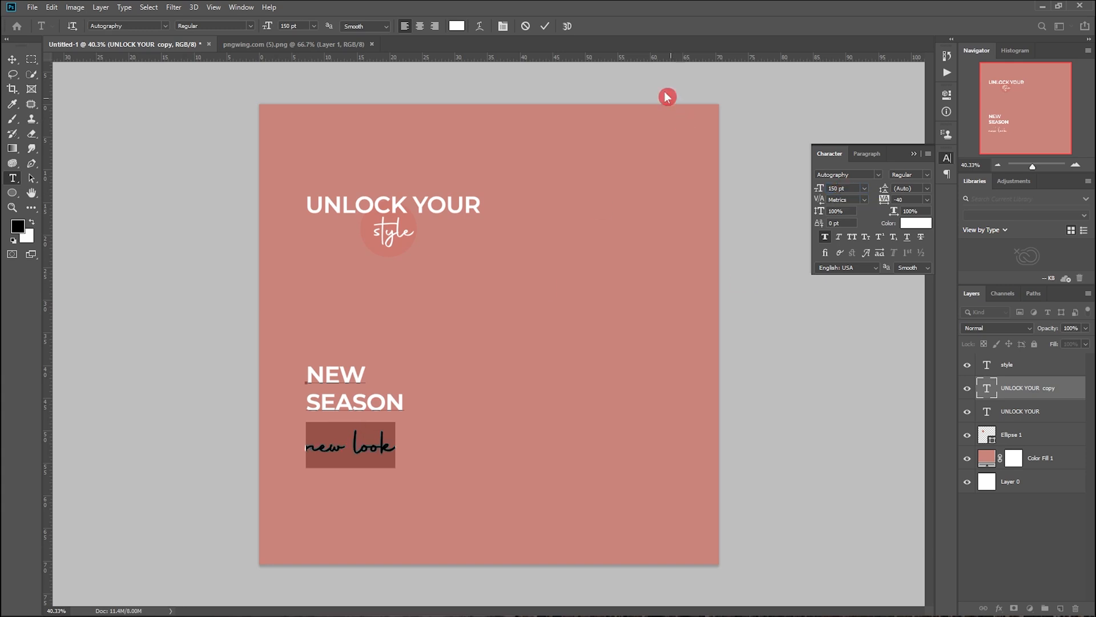
left_click(547, 26)
key("v")
mouse_move(386, 451)
left_mouse_down()
mouse_move(414, 449)
mouse_move(377, 450)
left_mouse_up()
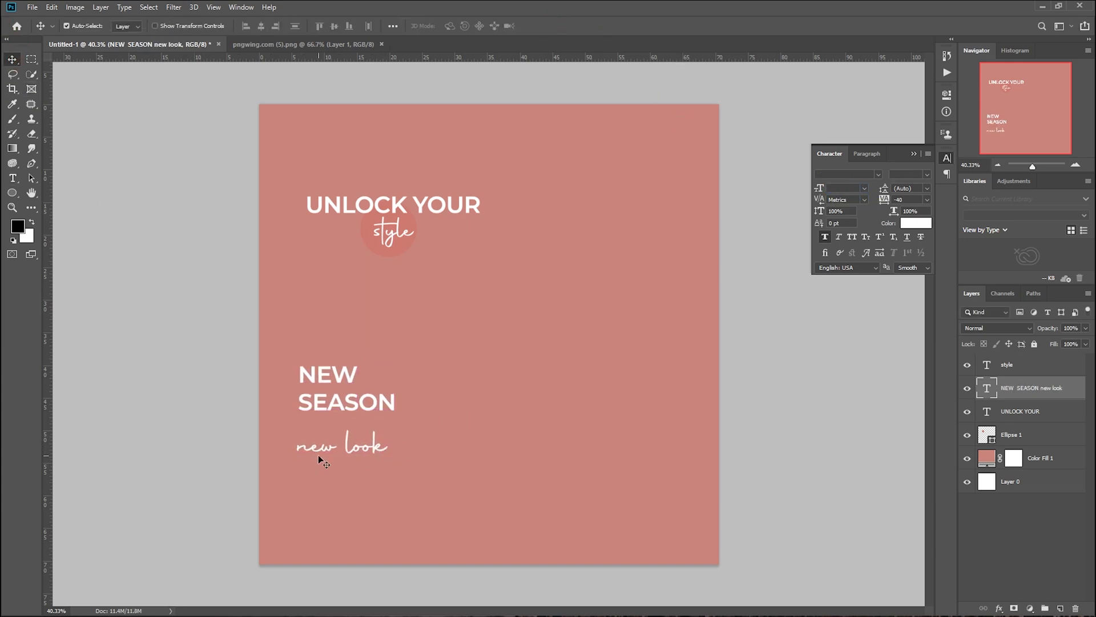
Step: Delete the "new look" line from the lower text layer
key("t")
left_click(379, 443)
left_click_drag(390, 446, 296, 445)
key("BackSpace")
left_click(545, 26)
key("v")
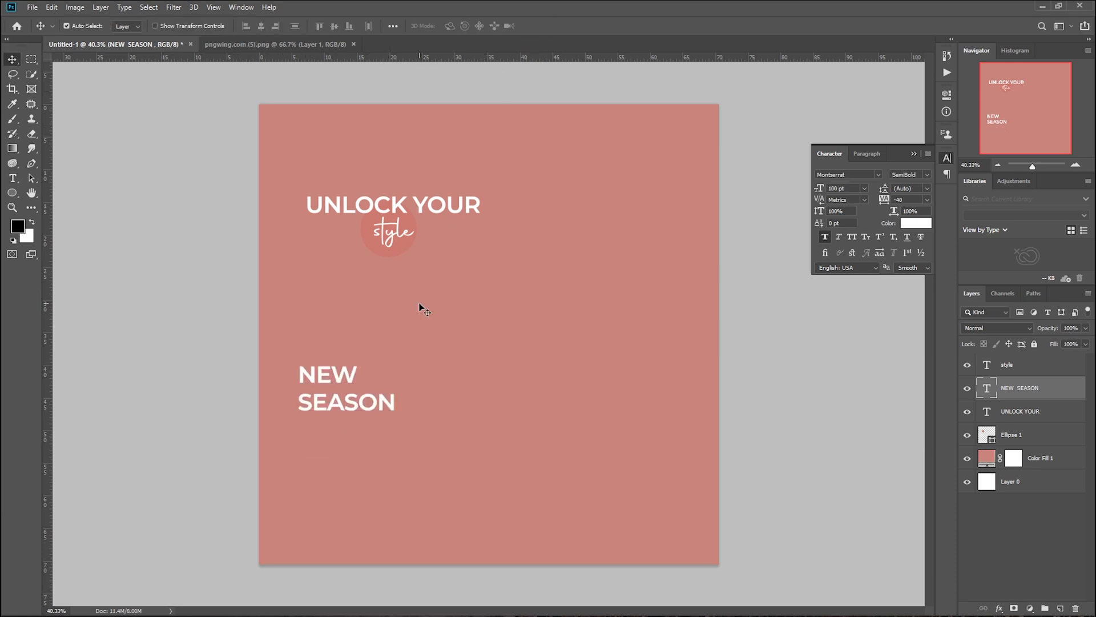
Step: Duplicate the "style" text below "SEASON" and join "NEW SEASON" onto a single line
left_click(402, 240)
left_click_drag(399, 237, 372, 444)
left_click(348, 402)
key("t")
left_click(327, 401)
key("Left")
key("Left")
key("BackSpace")
left_click(328, 404)
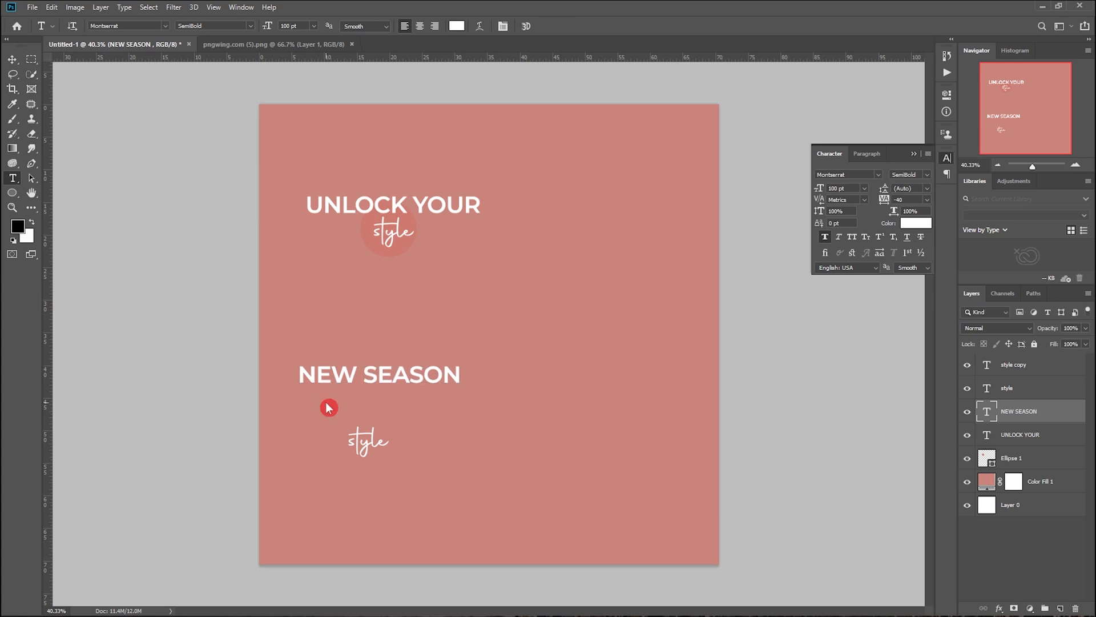
Step: Replace the copied "style" text with "new look" and place it directly beneath "NEW SEASON"
left_click(358, 440)
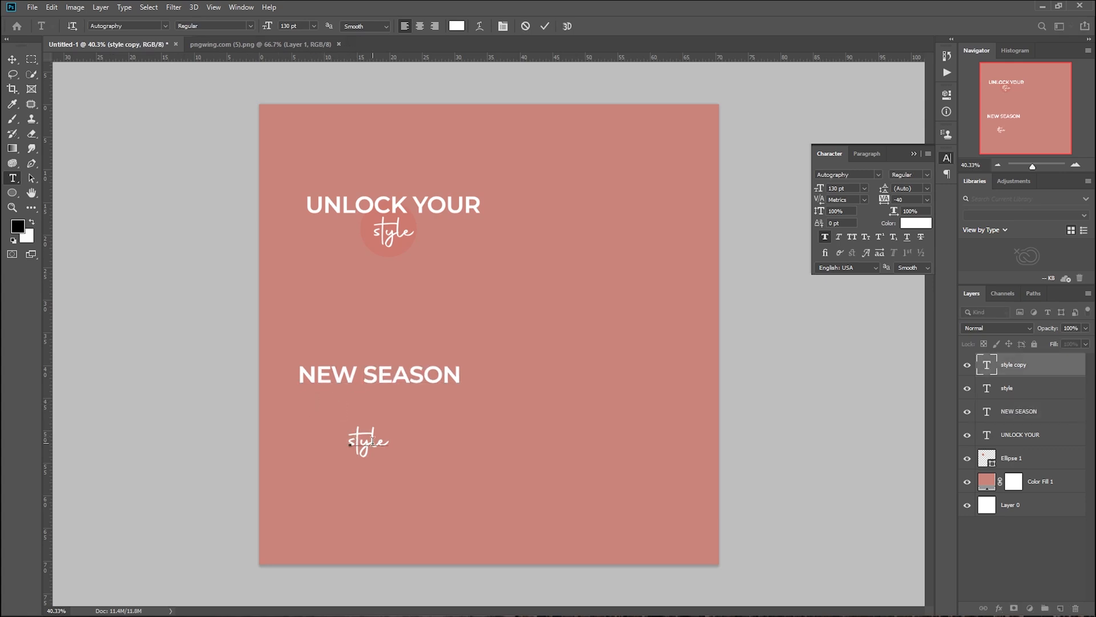
key("Delete")
key("Delete")
key("Delete")
key("Delete")
key("Delete")
type("N")
key("BackSpace")
type("new look")
left_click_drag(428, 438, 350, 439)
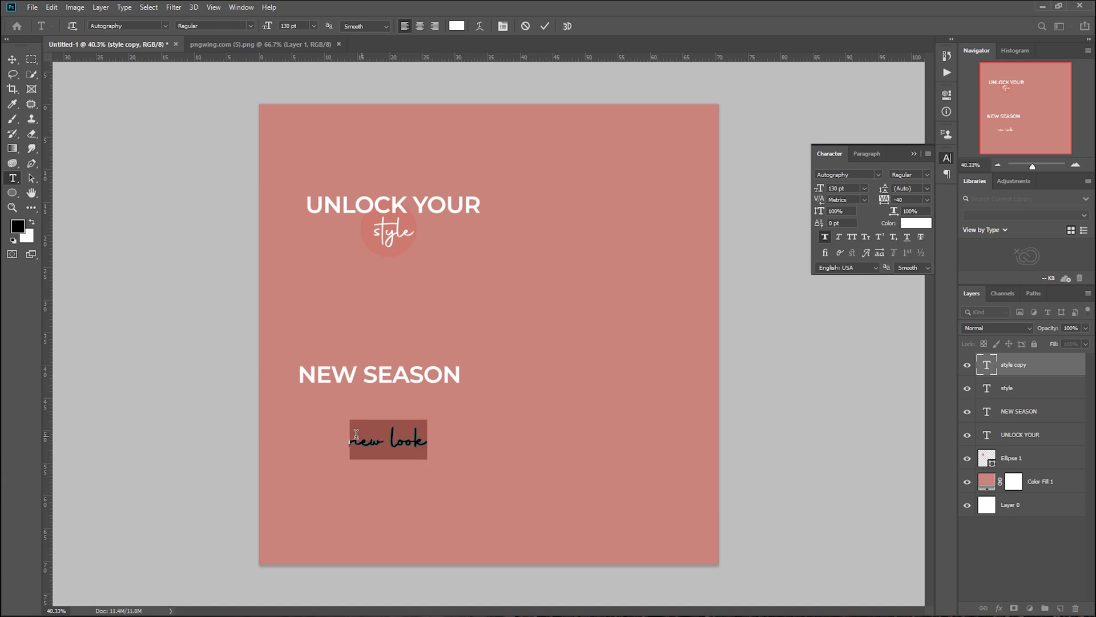
left_click_drag(444, 466, 433, 426)
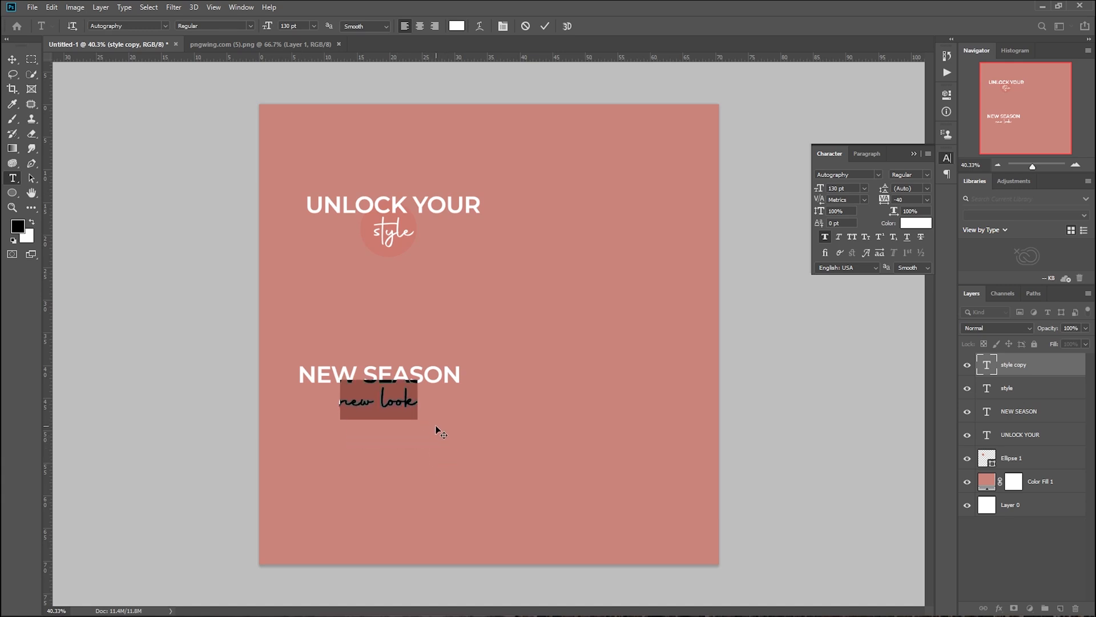
left_click(438, 432)
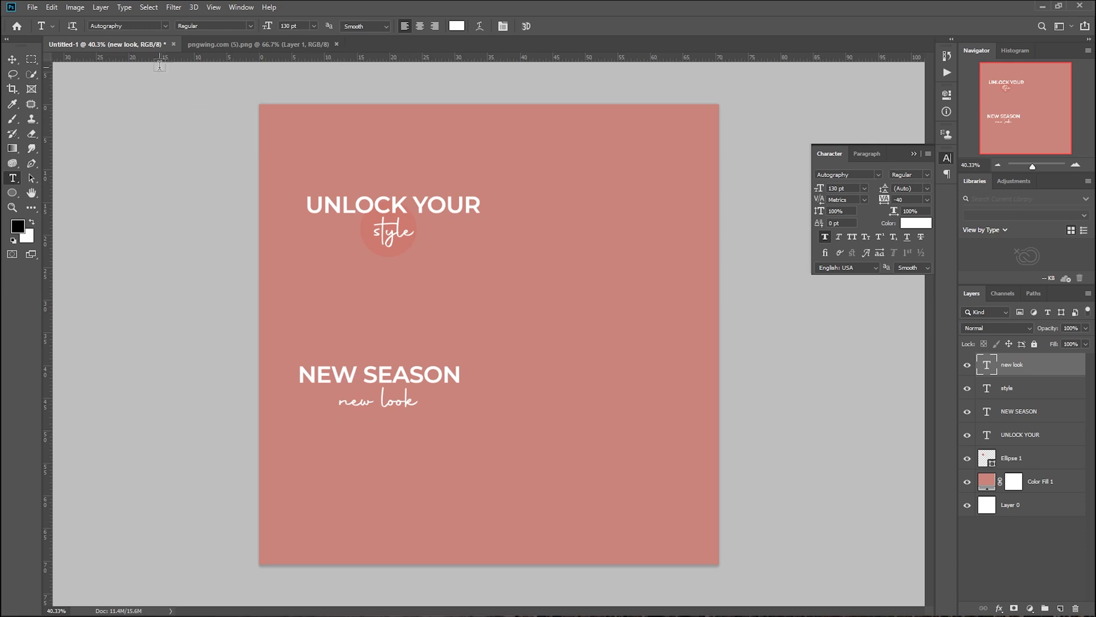
Step: Move "NEW SEASON" to the right side of the canvas with "new look" tucked under its right end
key("v")
left_click_drag(384, 372, 630, 234)
left_click_drag(398, 406, 685, 263)
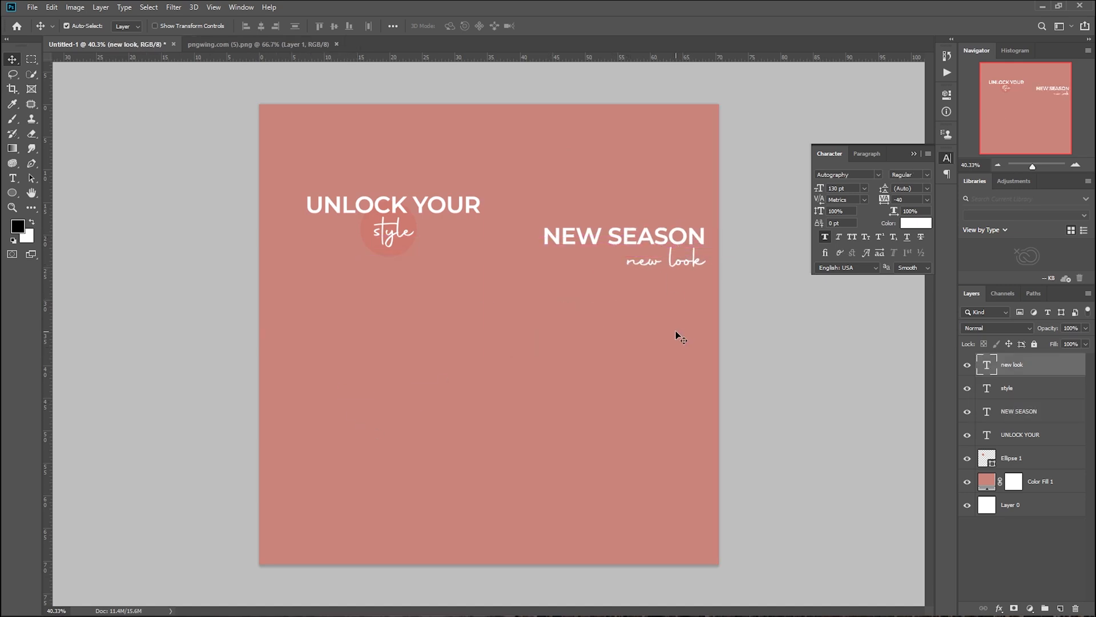
left_click_drag(627, 238, 602, 244)
mouse_move(697, 259)
left_mouse_down()
mouse_move(683, 261)
mouse_move(696, 266)
left_mouse_up()
left_click(913, 154)
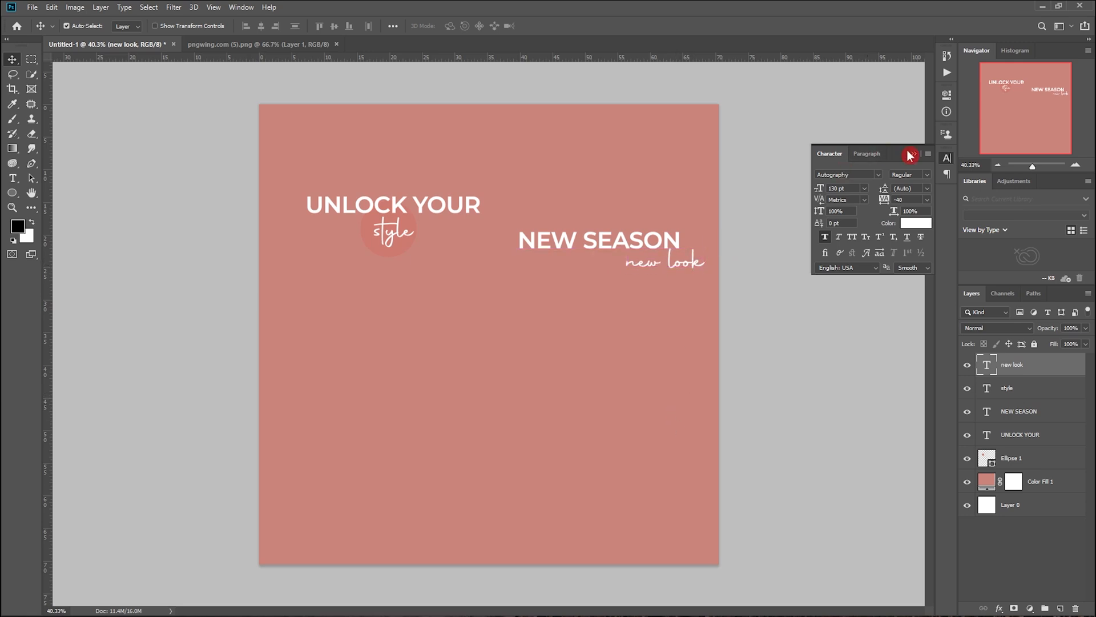
Step: Duplicate the circle behind "style" and place the copy behind "new look"
left_click(409, 244)
left_click_drag(409, 248, 446, 280)
key("ctrl+z")
left_click(405, 245)
left_click_drag(399, 227, 690, 264)
Step: Shift "style" slightly left and down within its circle, and move "new look" slightly left
left_click_drag(426, 273, 389, 237)
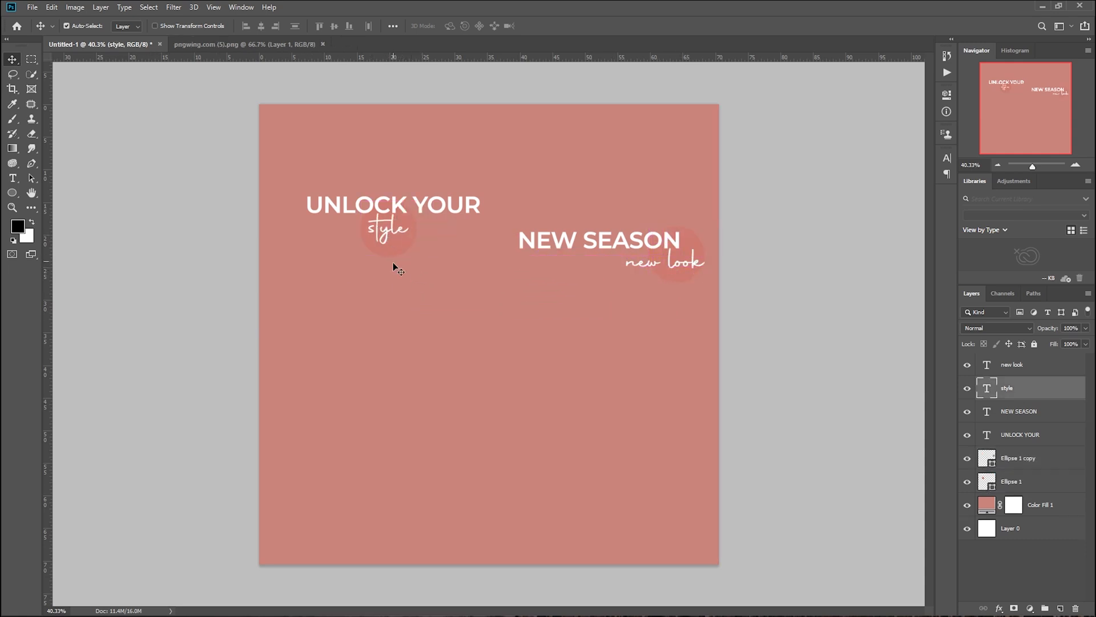
key("shift+Down")
left_click_drag(694, 266, 685, 268)
Step: Scale the copied circle to about 238% and position it behind the right end of "NEW SEASON" and "new look", overlapping the canvas edge
left_click_drag(693, 245, 631, 269)
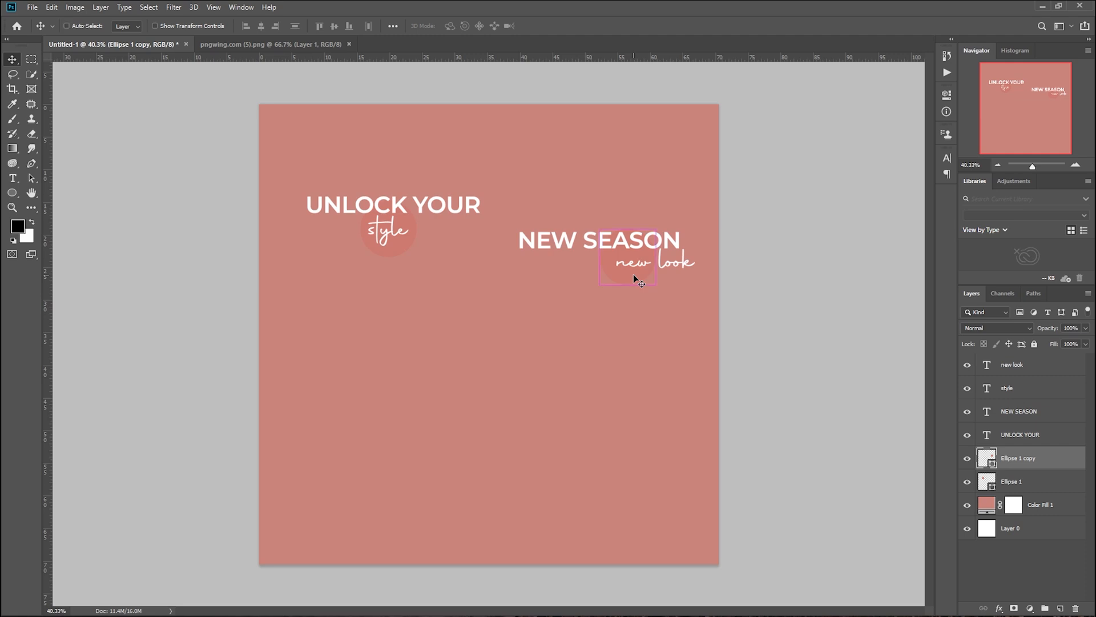
key("ctrl+t")
left_click_drag(655, 285, 724, 301)
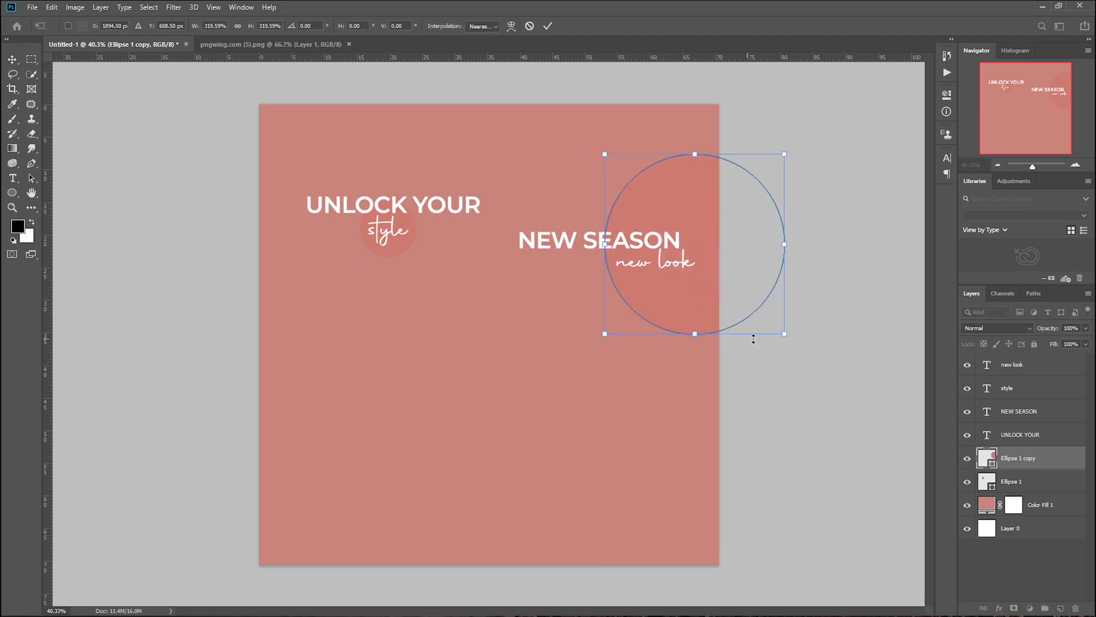
left_click_drag(785, 334, 761, 310)
left_click_drag(700, 294, 686, 266)
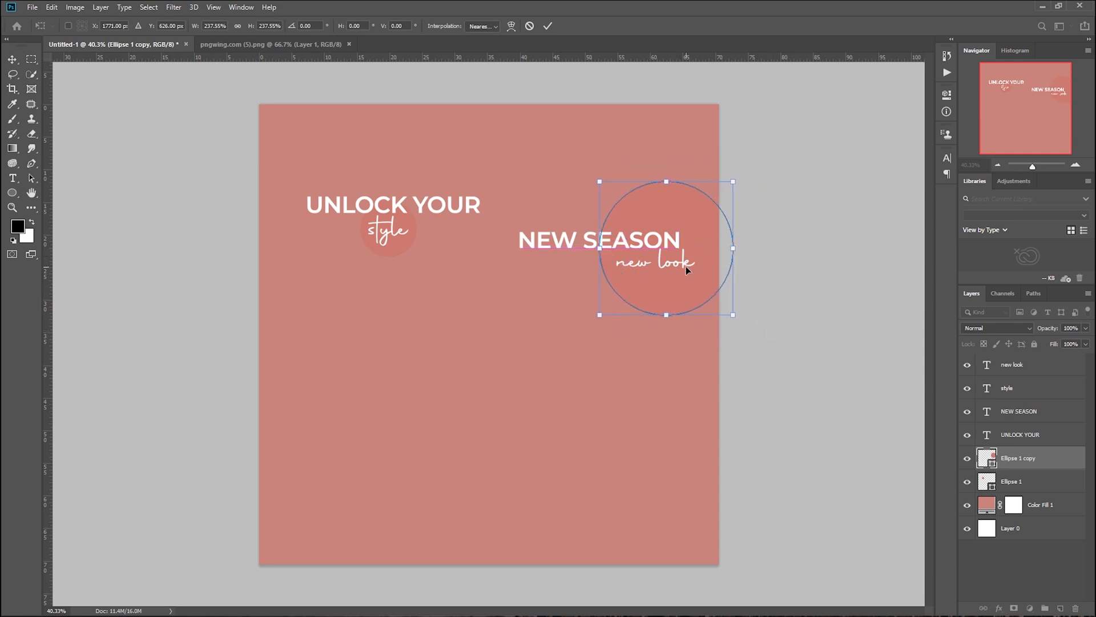
key("Return")
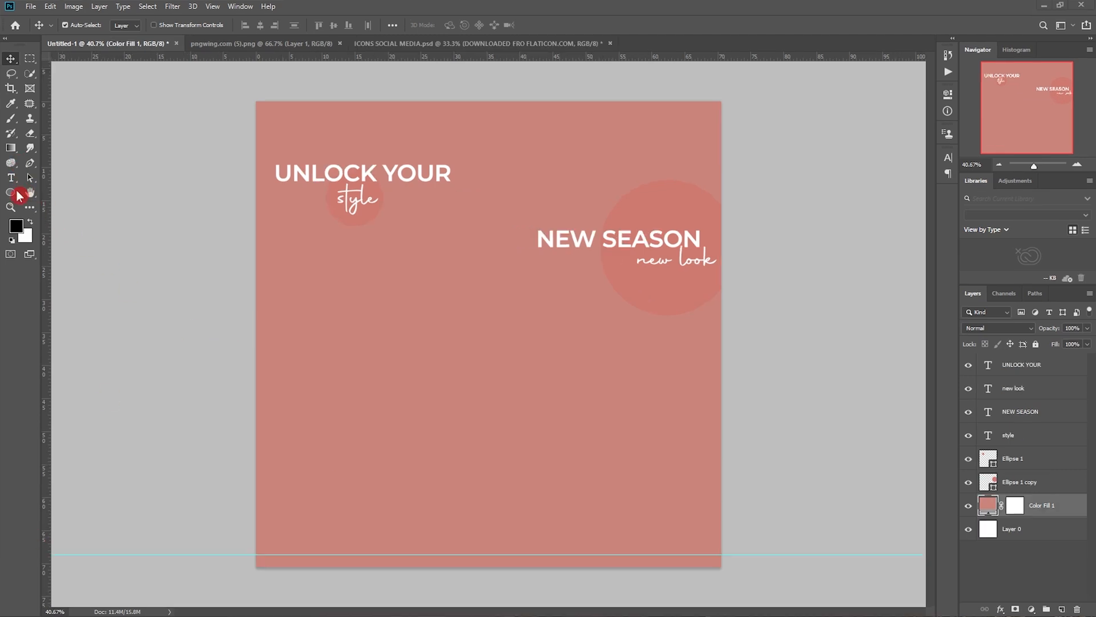
Step: Draw a white 68 px square and move it into the upper-left corner of the canvas
left_click_drag(10, 192, 52, 195)
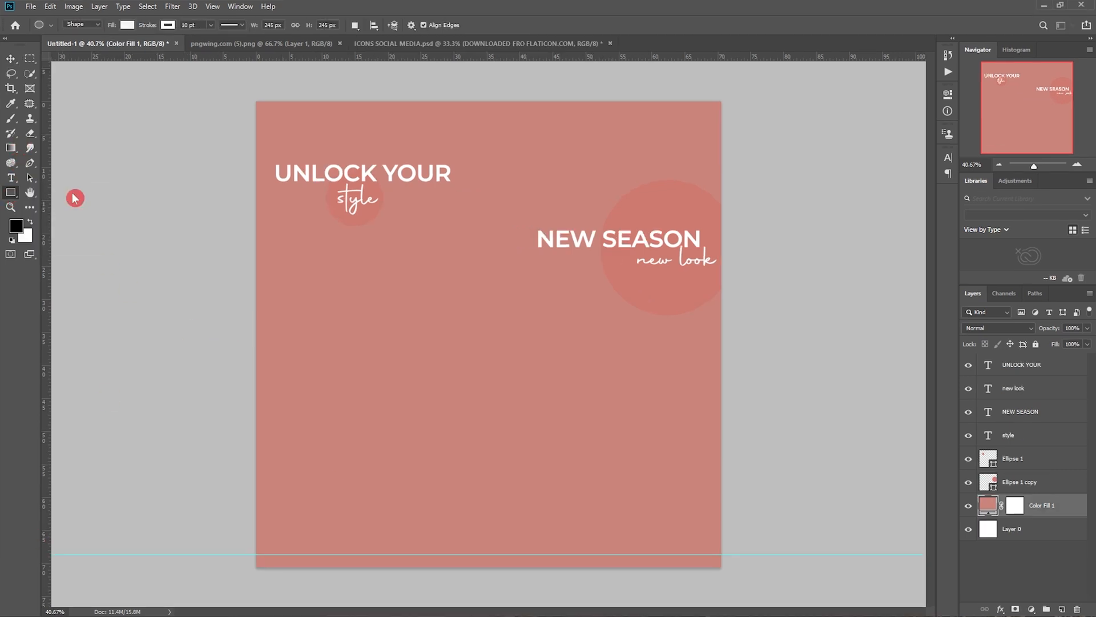
mouse_move(296, 264)
left_mouse_down()
mouse_move(283, 265)
mouse_move(291, 277)
left_mouse_up()
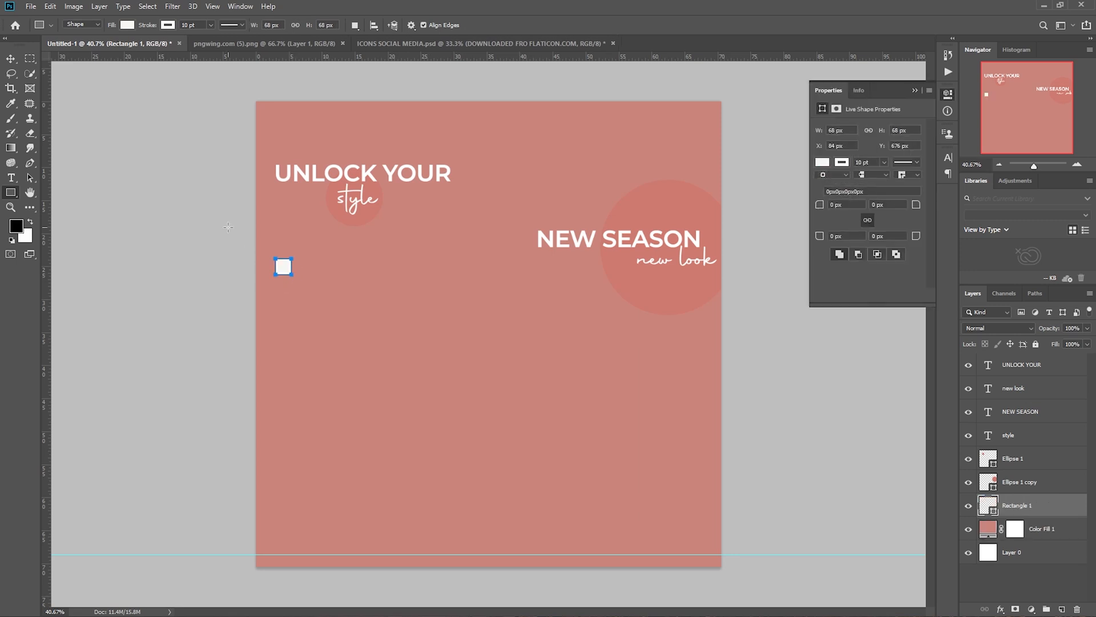
left_click(9, 59)
left_click_drag(282, 268, 260, 121)
Step: Set margin guides 68 px inside all four canvas edges using the square as a spacer, then delete the square
left_click_drag(371, 56, 374, 119)
left_click_drag(46, 136, 711, 564)
left_click_drag(49, 225, 709, 335)
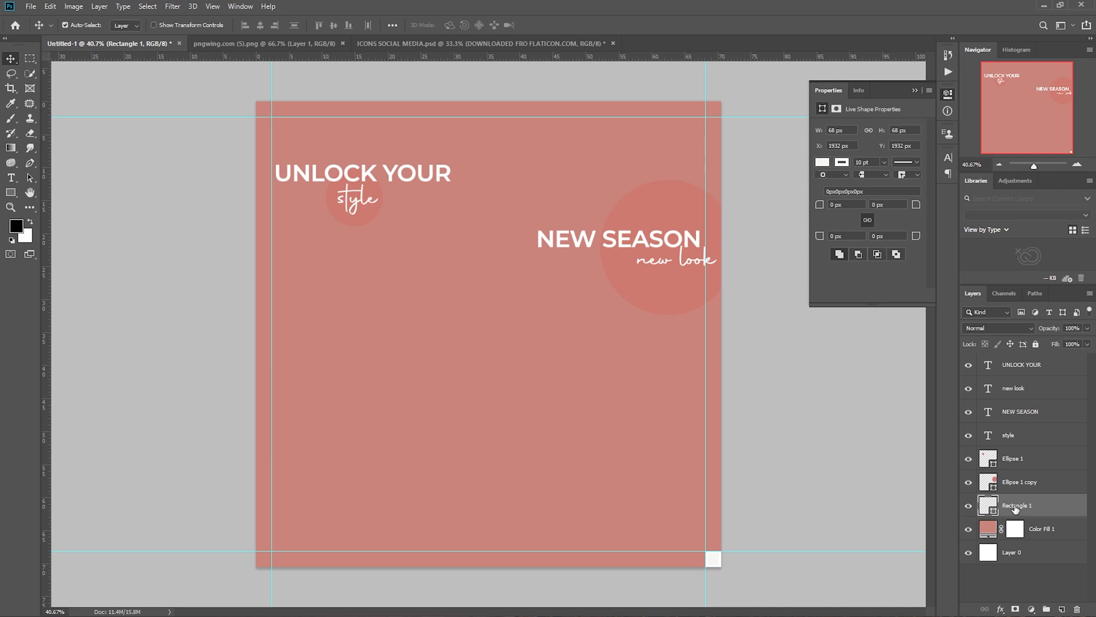
key("Delete")
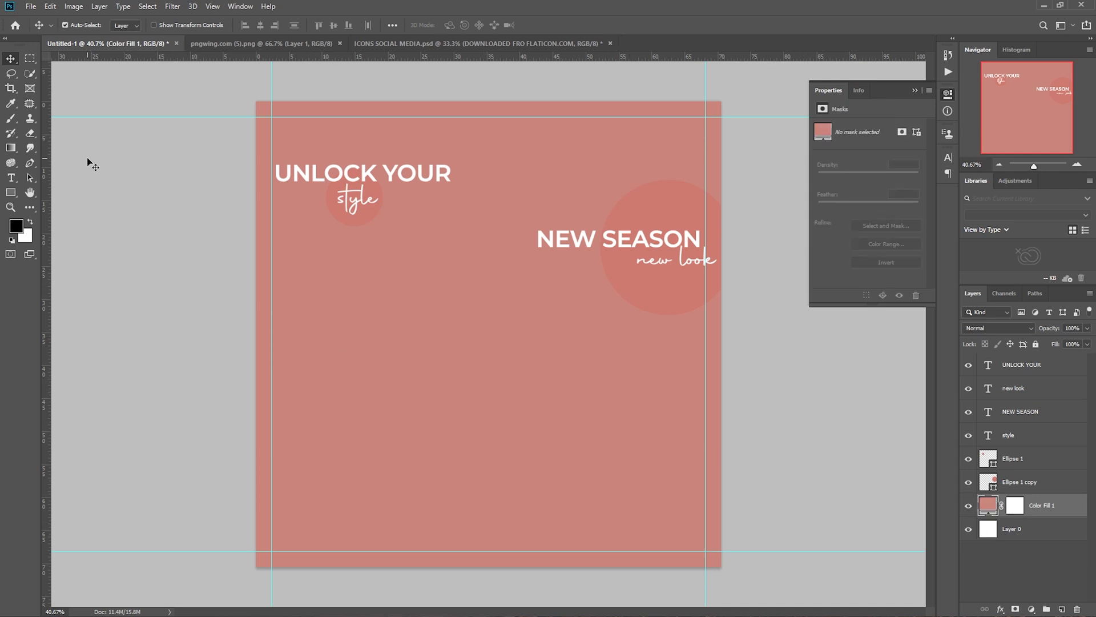
Step: Add the text "YOUR LOGO HERE" in two lines near the canvas's upper-left corner, using white Montserrat Regular at 36 pt
left_click(12, 178)
left_click(12, 177)
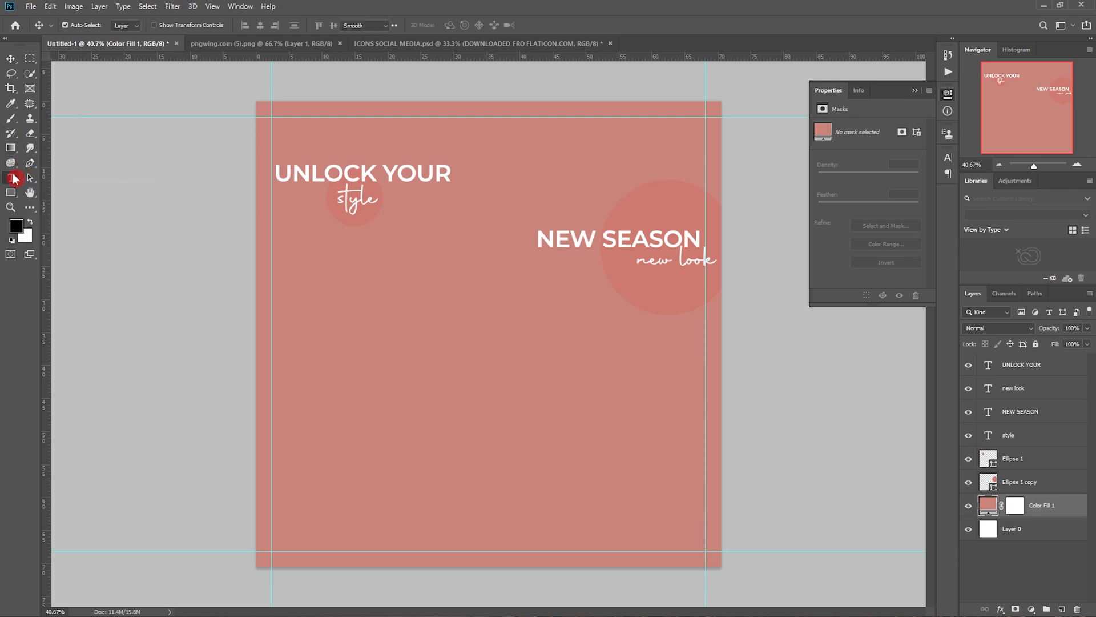
left_click(163, 25)
left_click(136, 61)
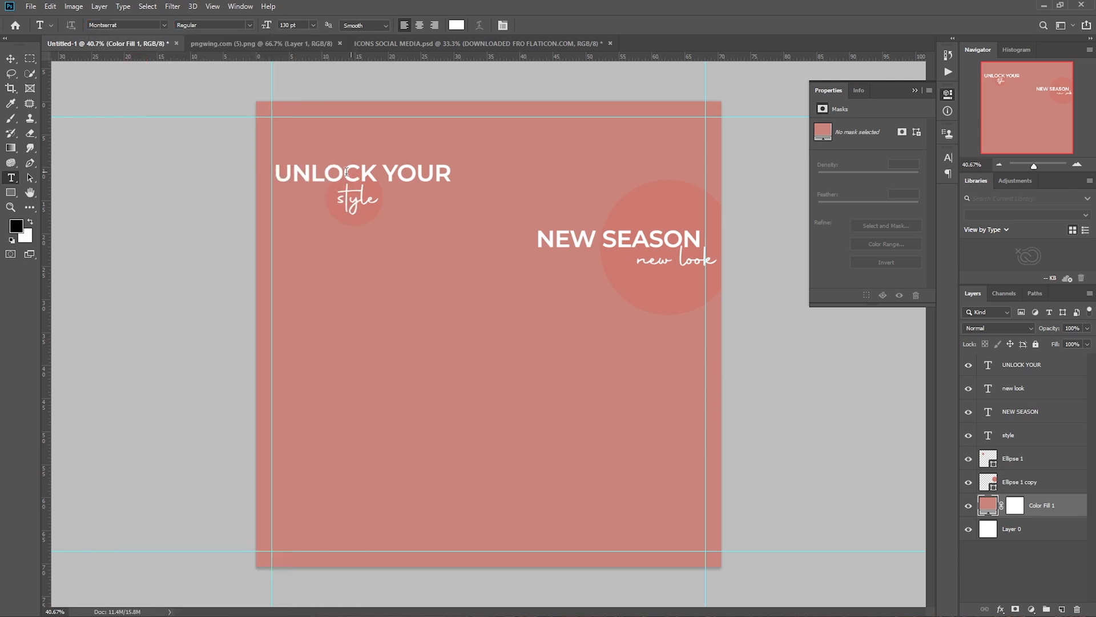
left_click(293, 131)
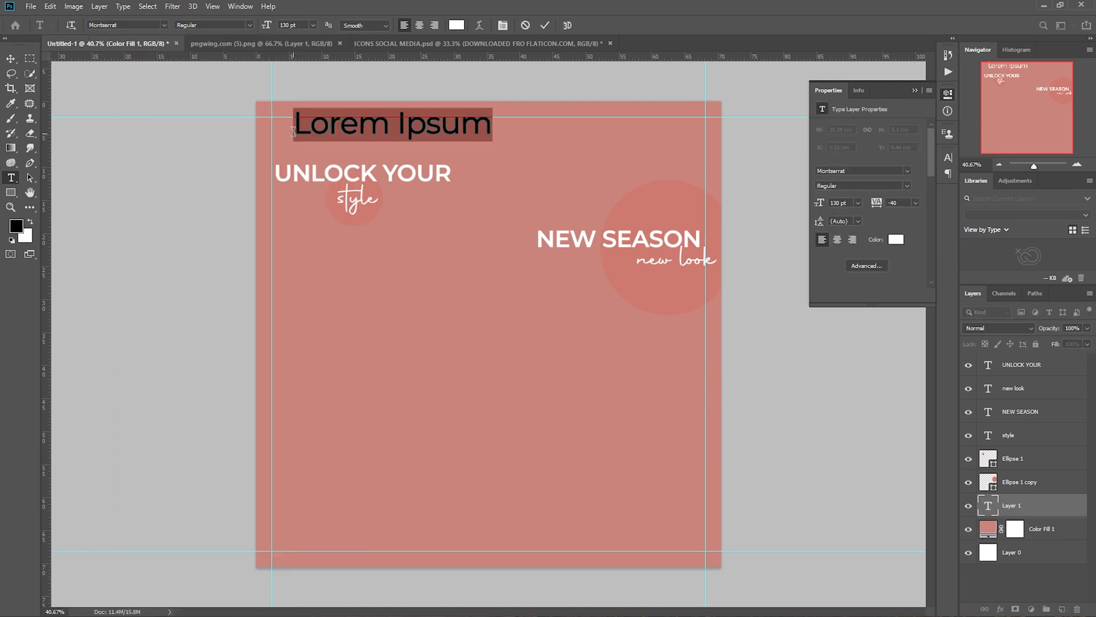
key("BackSpace")
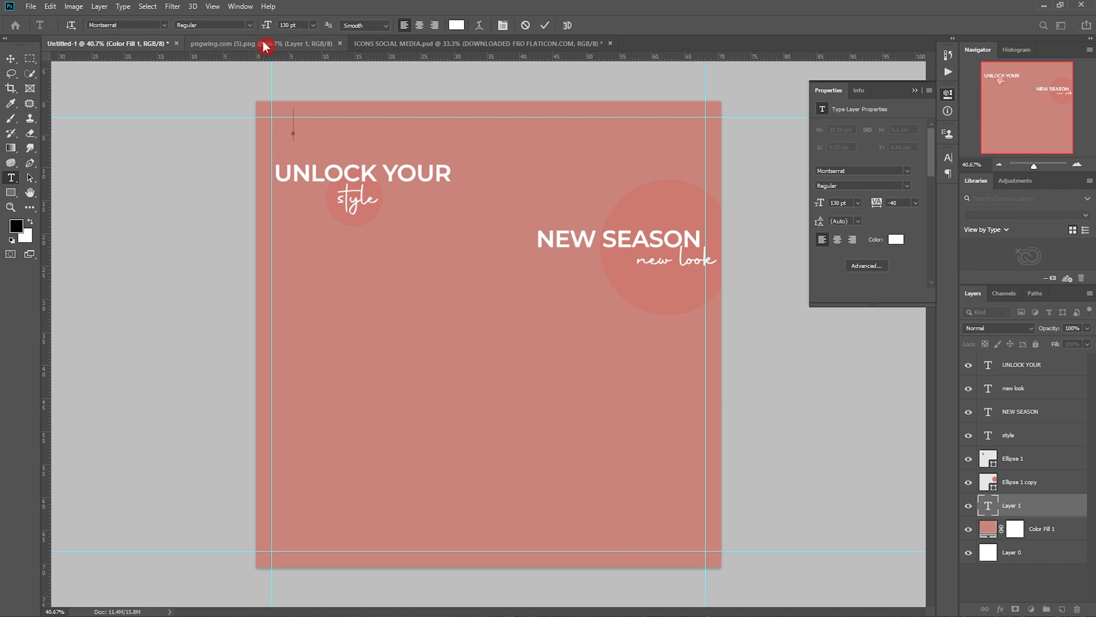
left_click(858, 203)
left_click(852, 324)
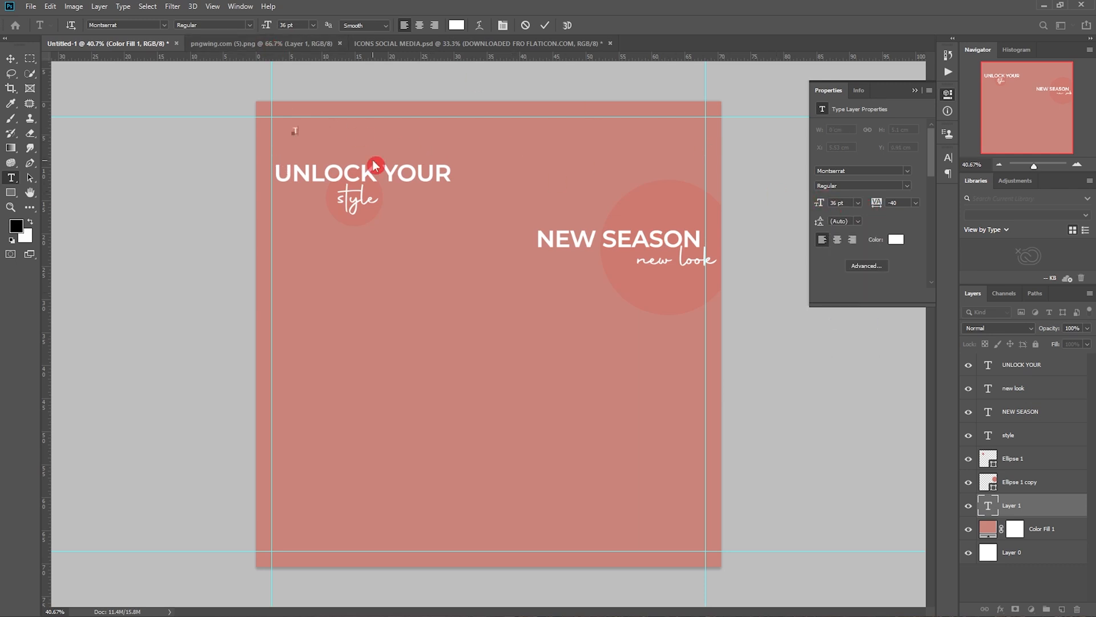
type("YOUR LOGO ")
type("HERE")
left_click(543, 25)
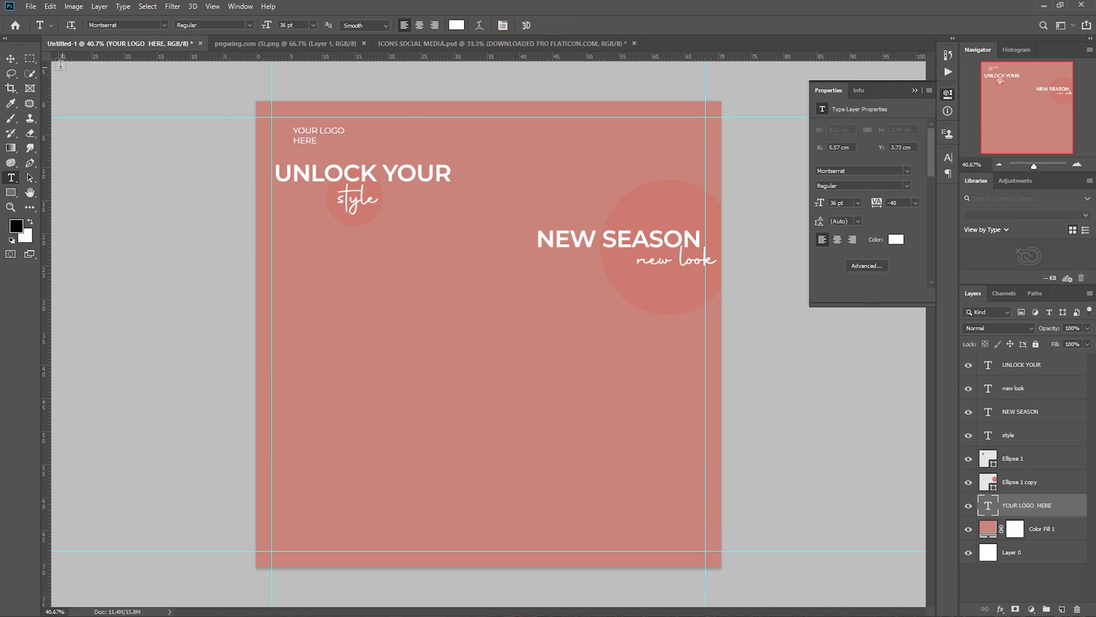
Step: Move the logo text into the corner of the upper and left margin guides and set its font weight to Medium
key("v")
left_click_drag(320, 134, 306, 134)
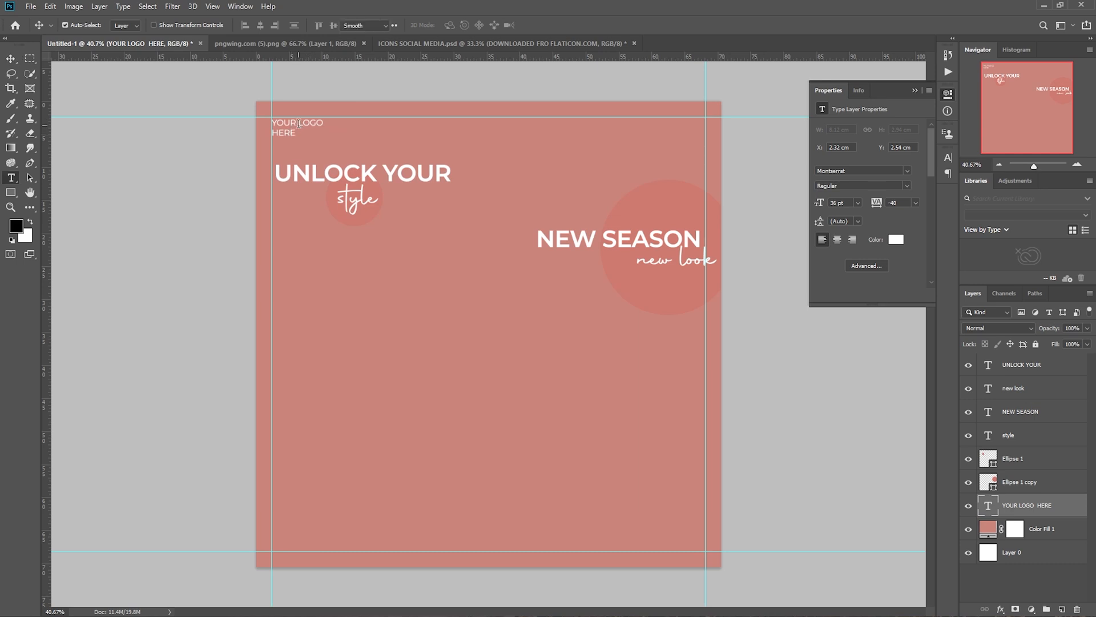
double_click(299, 127)
left_click(243, 26)
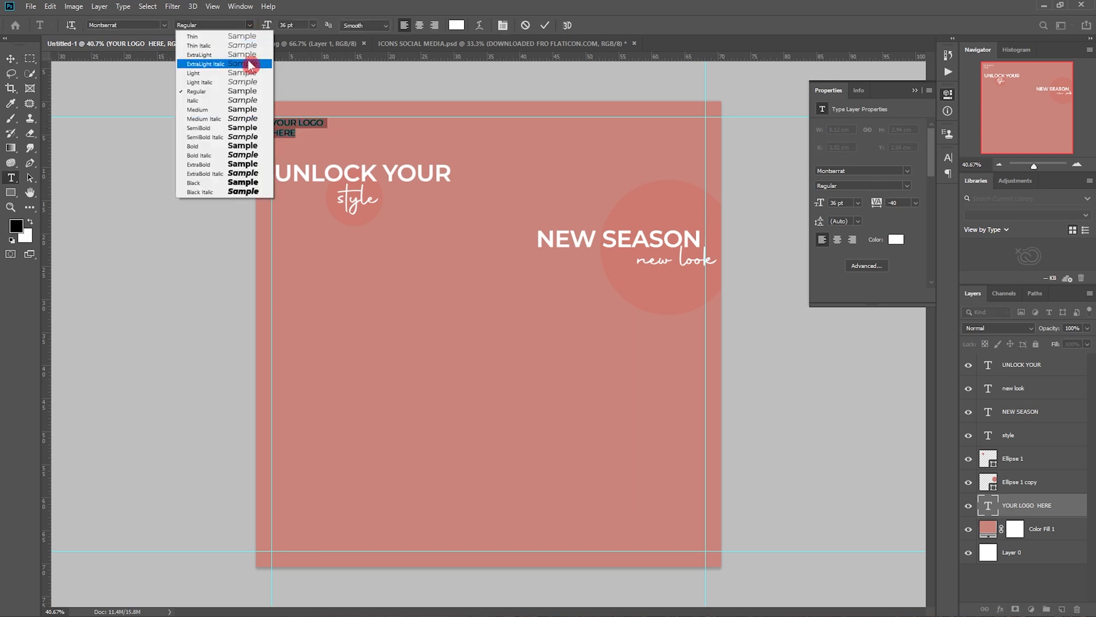
left_click(218, 110)
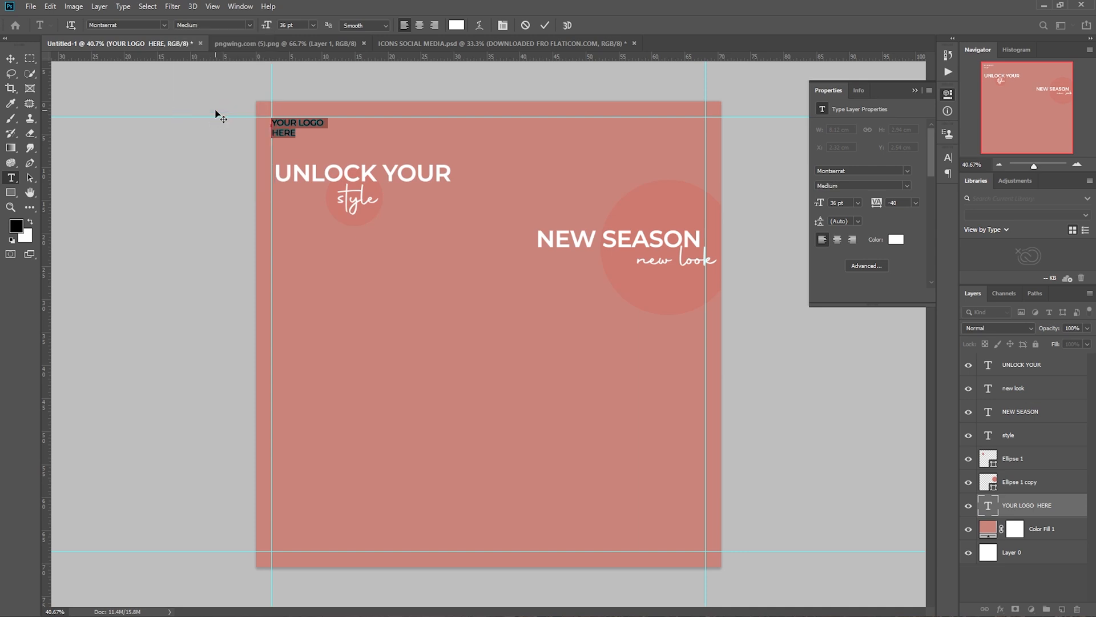
left_click(216, 112)
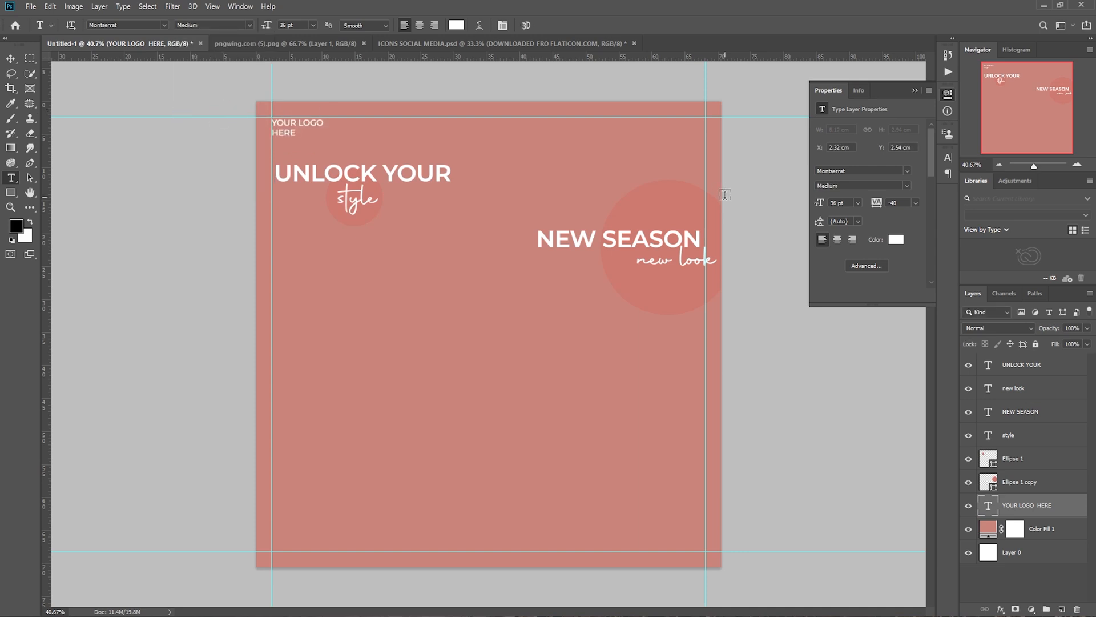
Step: Copy the Instagram, Twitter and Facebook icons from ICONS SOCIAL MEDIA.psd into the fashion graphic
key("v")
left_click(451, 44)
left_click_drag(437, 313, 504, 166)
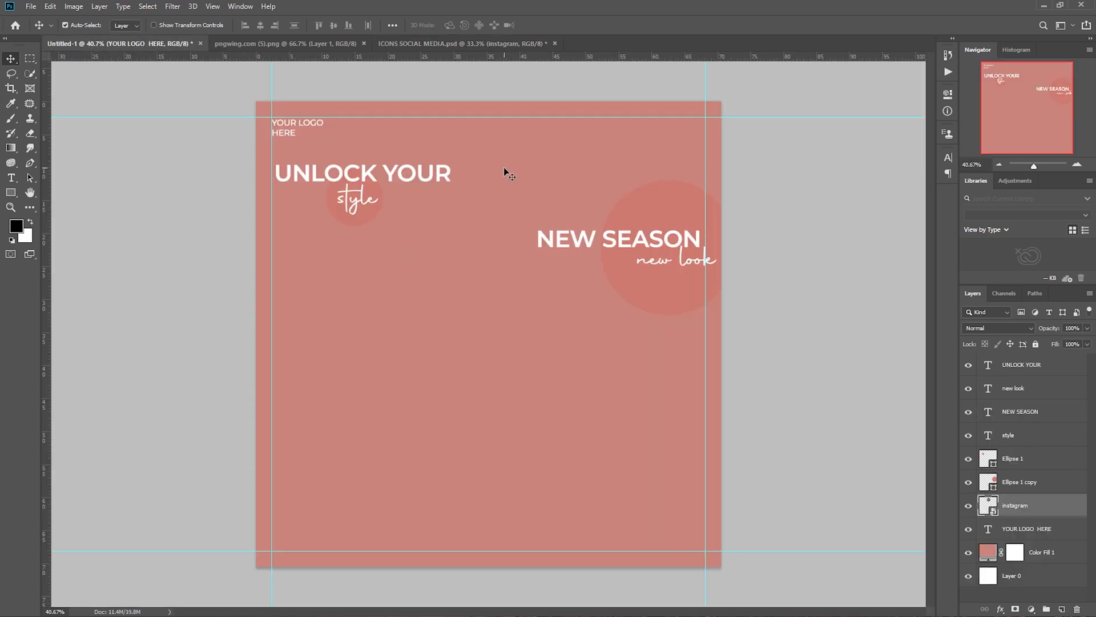
left_click(445, 43)
left_click_drag(514, 318, 451, 249)
left_click(434, 43)
left_click_drag(597, 334, 418, 353)
Step: Arrange the icons in one row across the middle of the canvas, in the order Facebook, Twitter, Instagram
left_click(465, 285)
left_click_drag(466, 285, 529, 388)
left_click(565, 291)
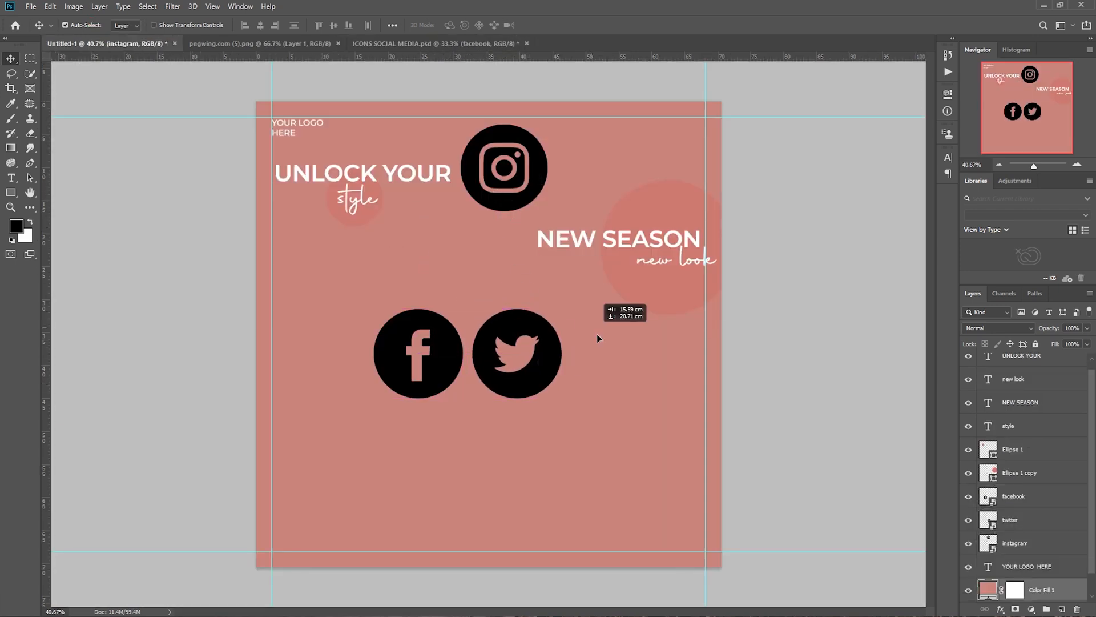
left_click_drag(474, 174, 577, 358)
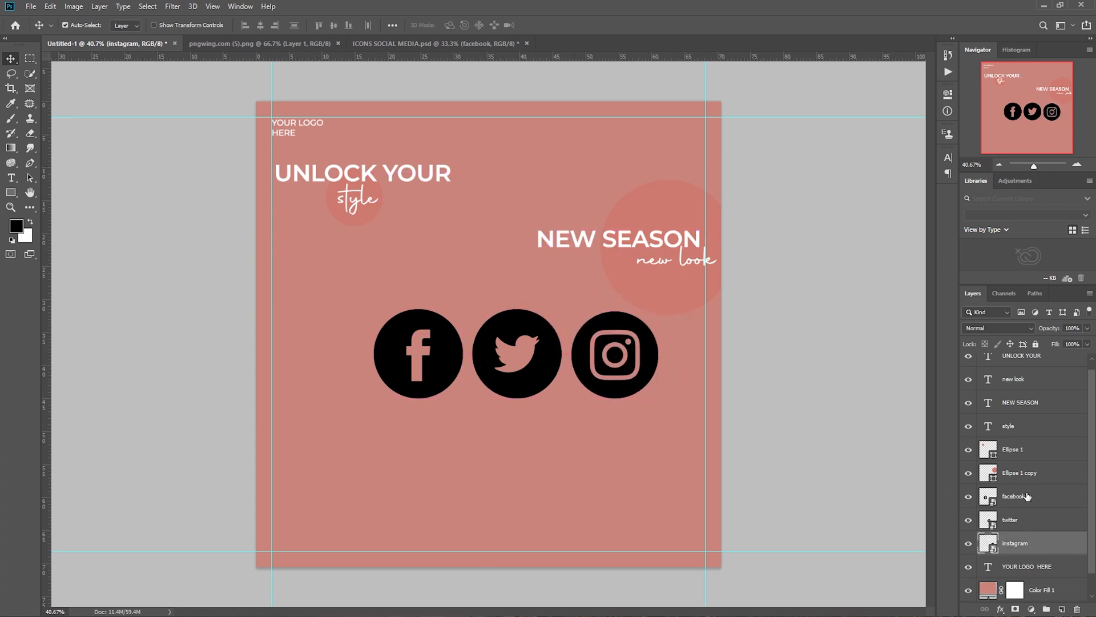
Step: Group the three social icon layers, name the group "ICONS" and move it to the top of the layer stack
left_click(1023, 520, "shift")
left_click(1024, 496, "shift")
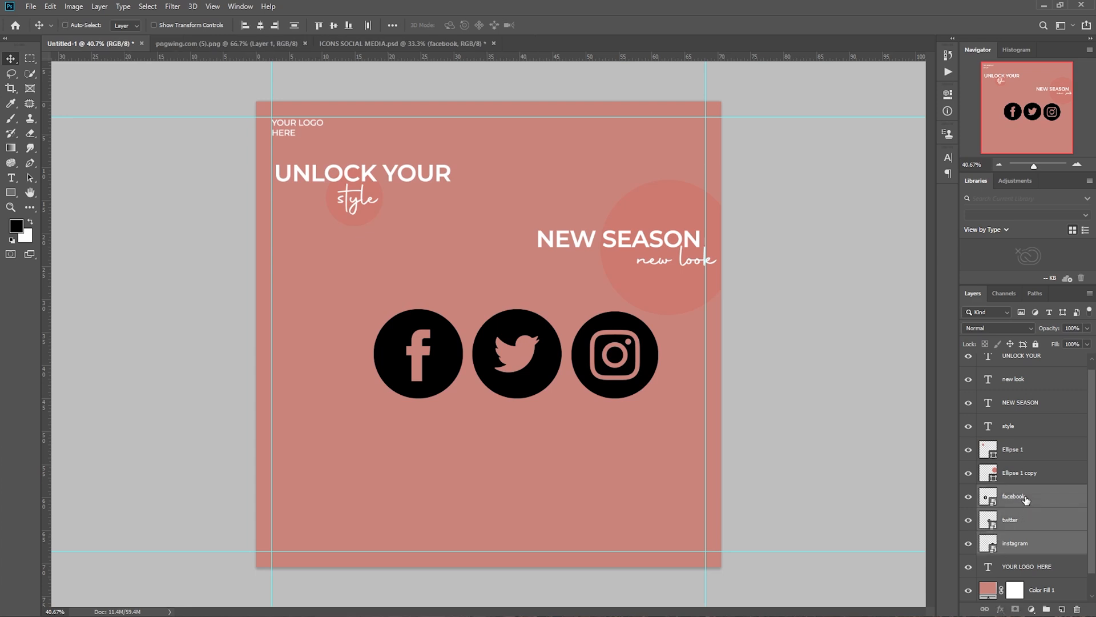
key("ctrl+g")
double_click(1028, 501)
type("ICONS")
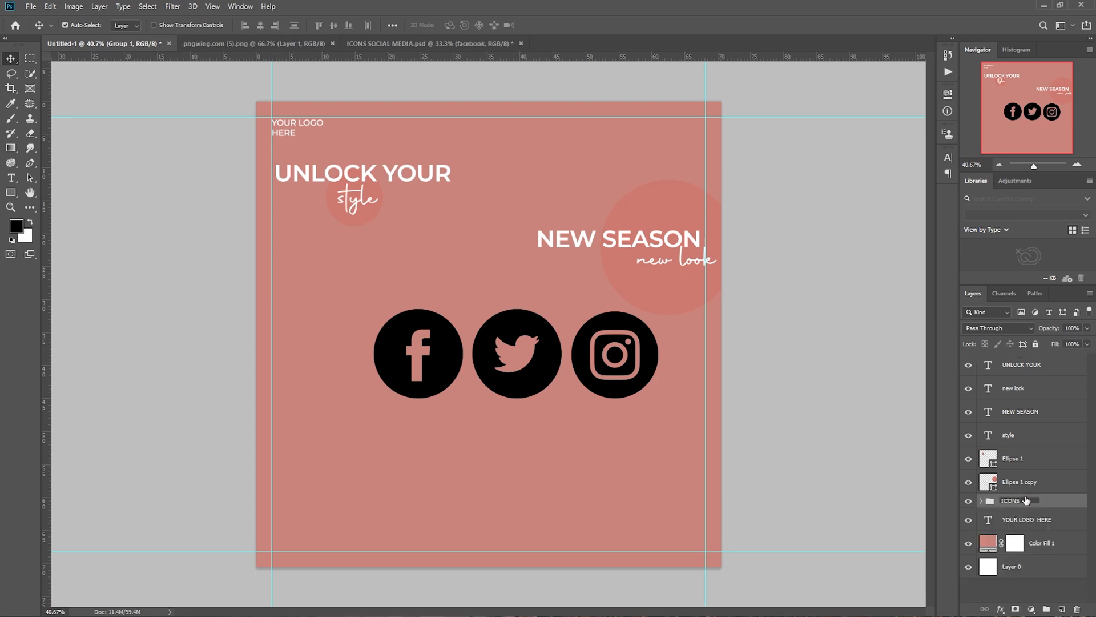
key("Return")
left_click_drag(1035, 505, 1028, 358)
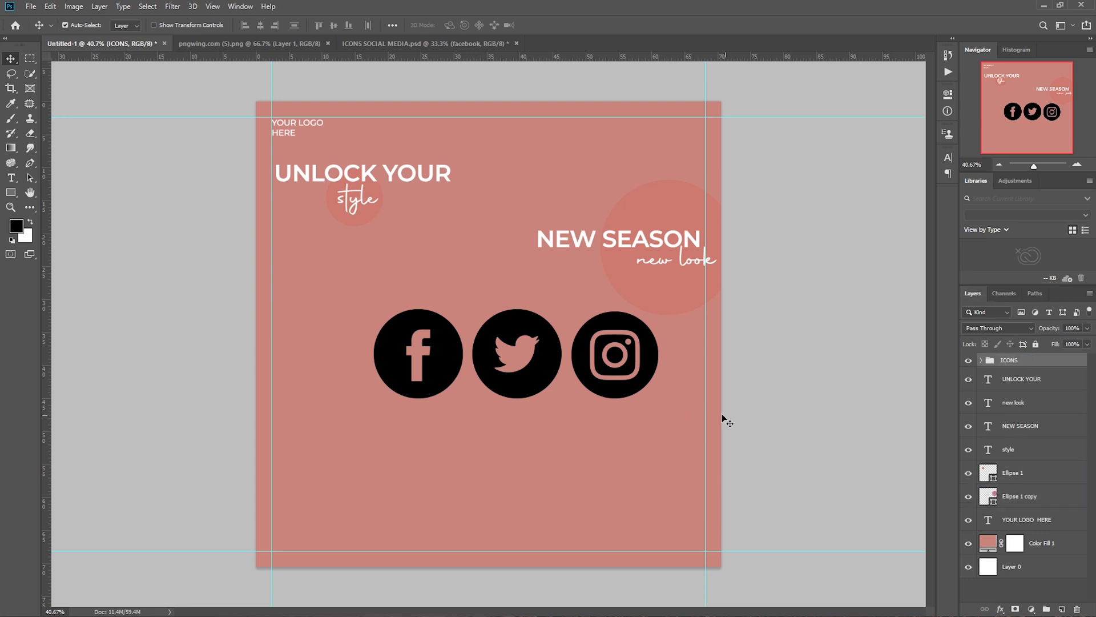
Step: Scale the ICONS group down to a small row and place it near the corner of the upper and right margin guides
key("ctrl+t")
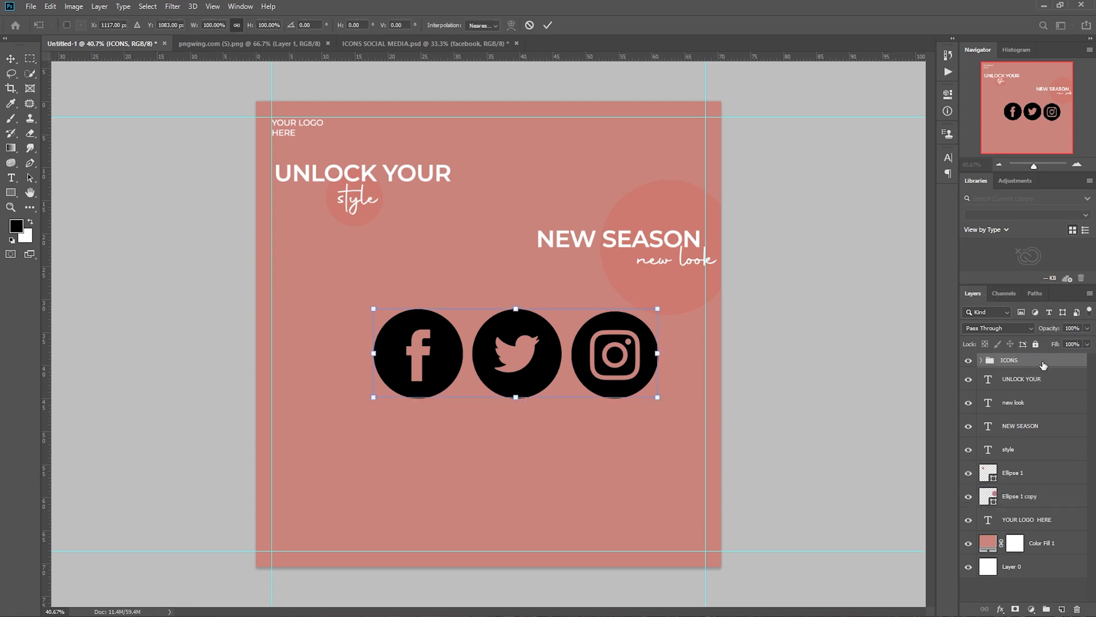
left_click_drag(658, 400, 679, 133)
key("Return")
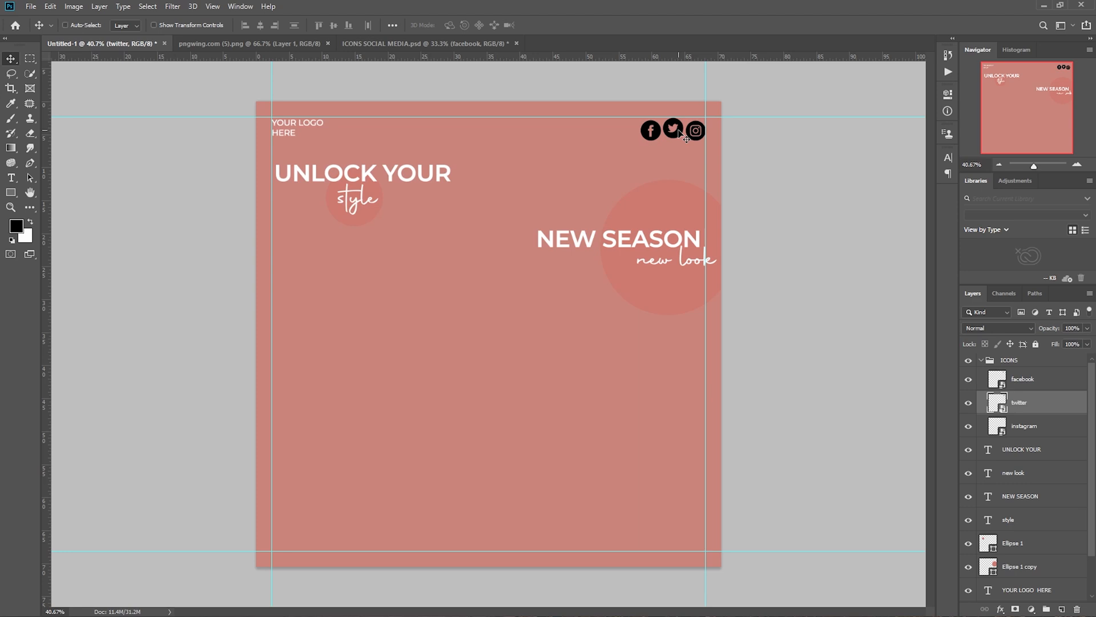
Step: Nudge the whole ICONS group up so its upper edge meets the upper margin guide
left_click(981, 360)
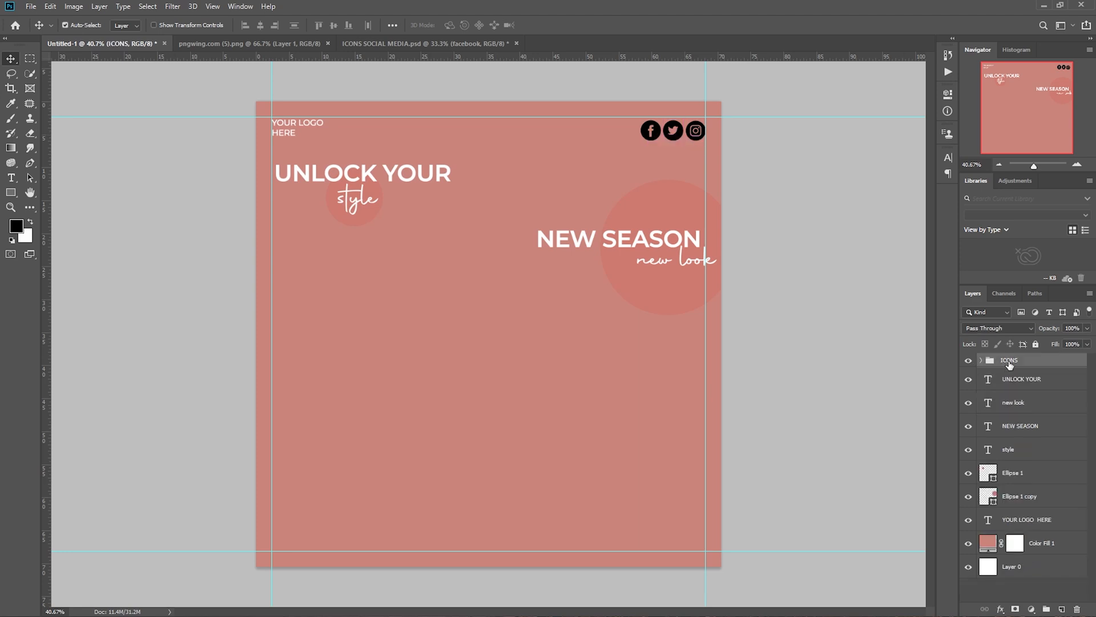
key("ctrl+t")
key("Up")
key("Up")
key("Up")
key("Up")
key("Up")
key("Up")
key("Up")
key("Up")
key("Up")
key("Up")
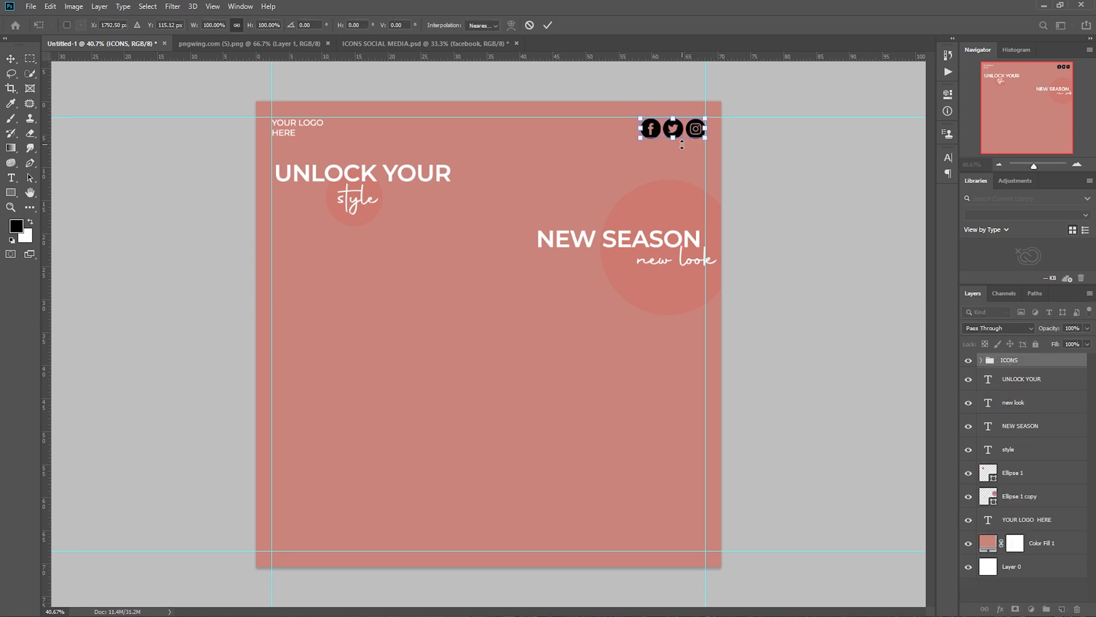
key("Return")
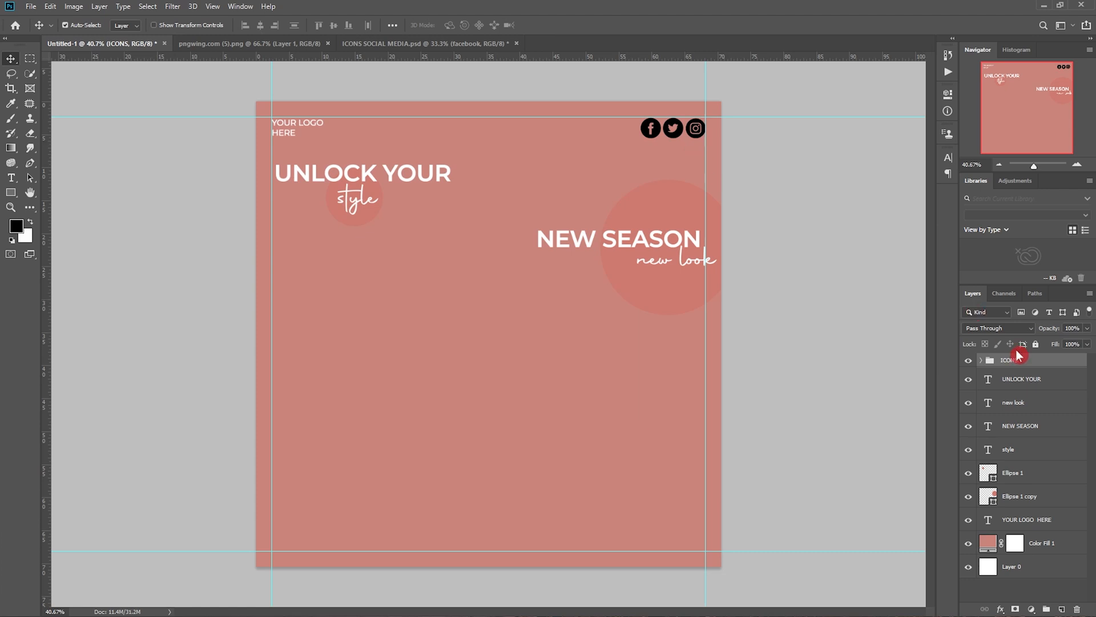
Step: Turn the icons white with a Hue/Saturation adjustment clipped to the ICONS group at Lightness +100, and compare the result with it hidden
left_click(1031, 609)
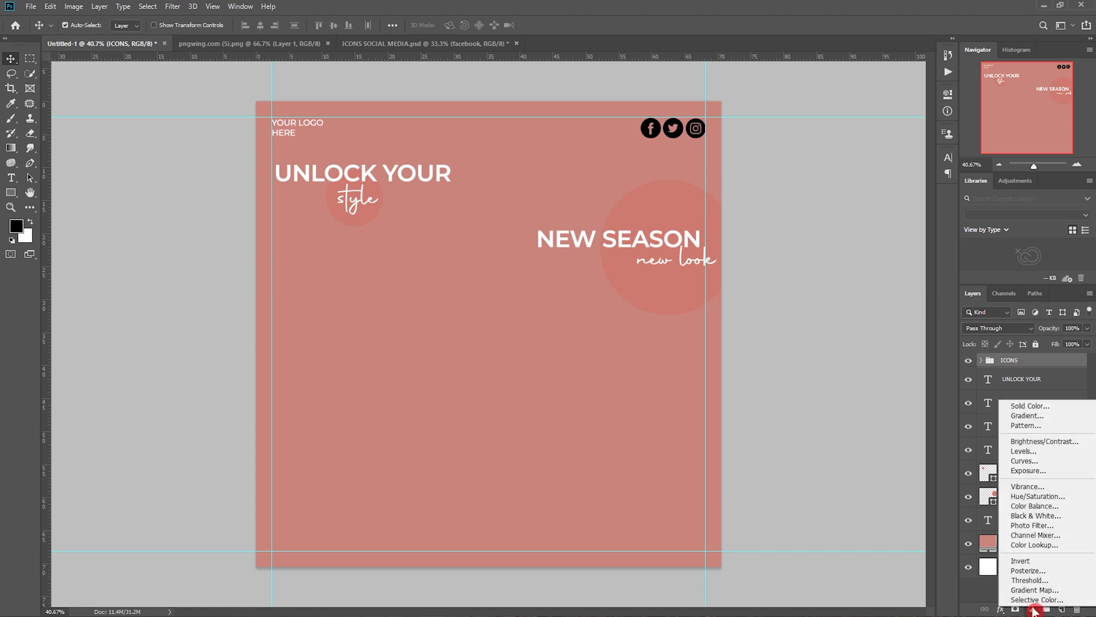
left_click(1045, 496)
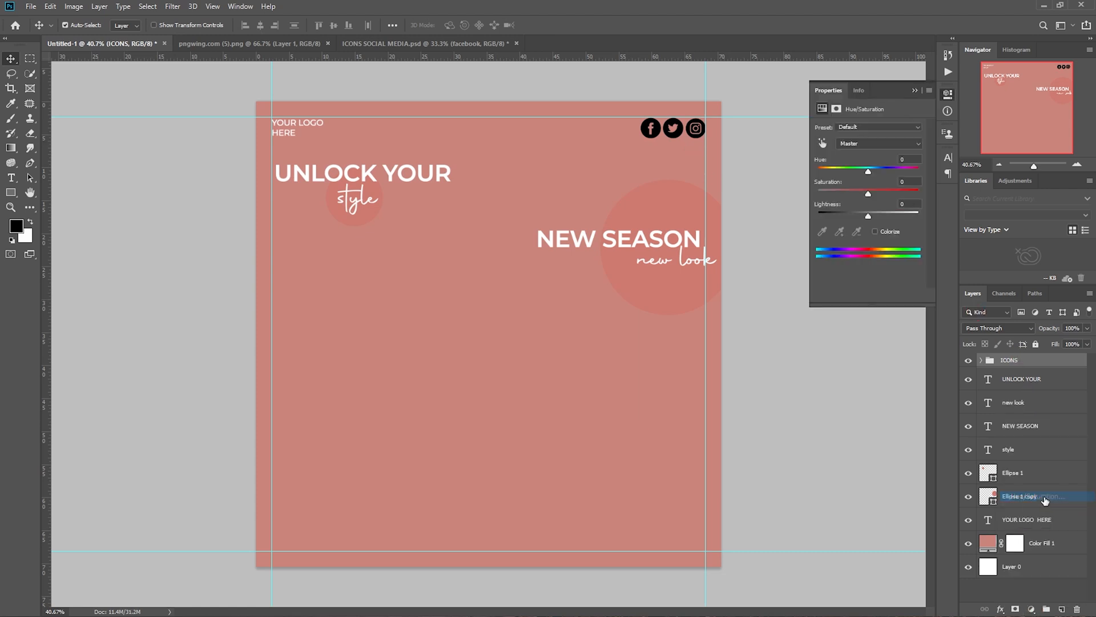
left_click(1033, 374, "alt")
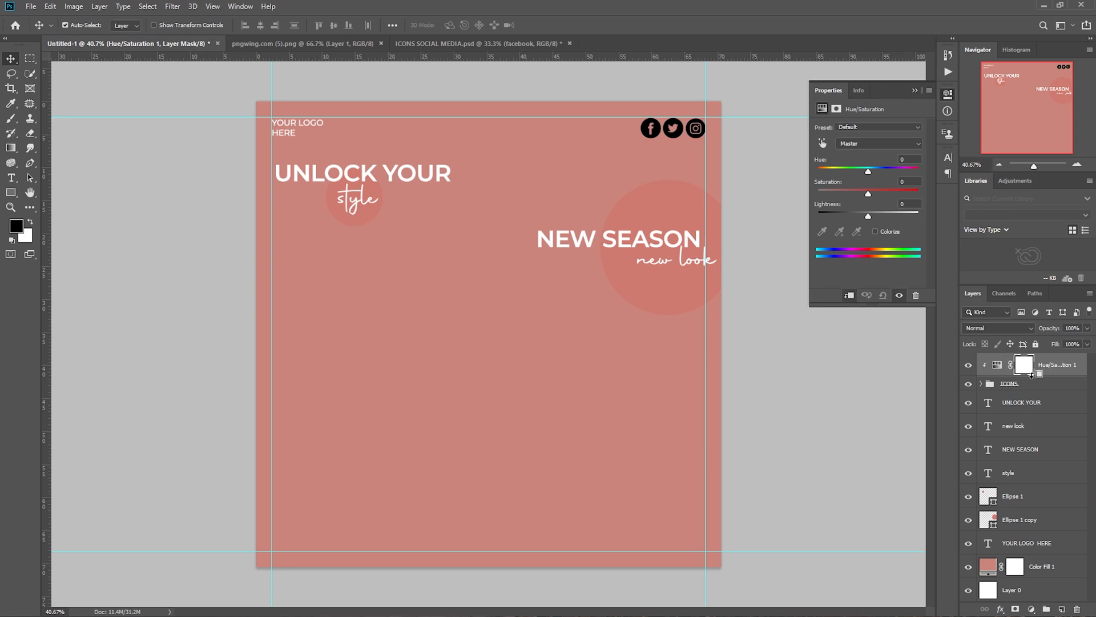
left_click_drag(868, 216, 899, 217)
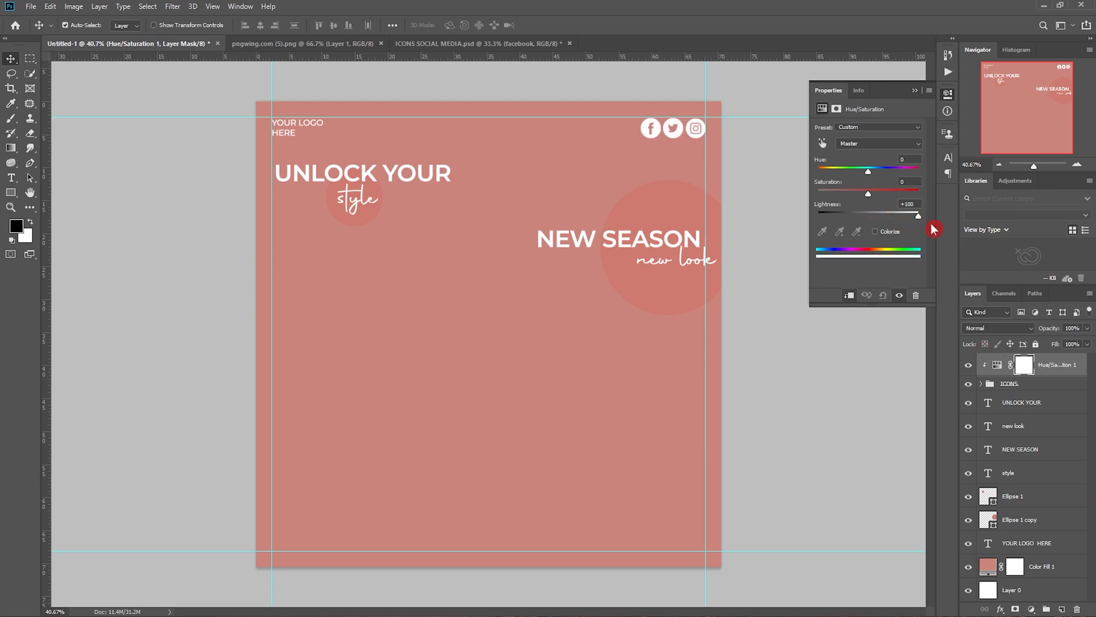
left_click(916, 91)
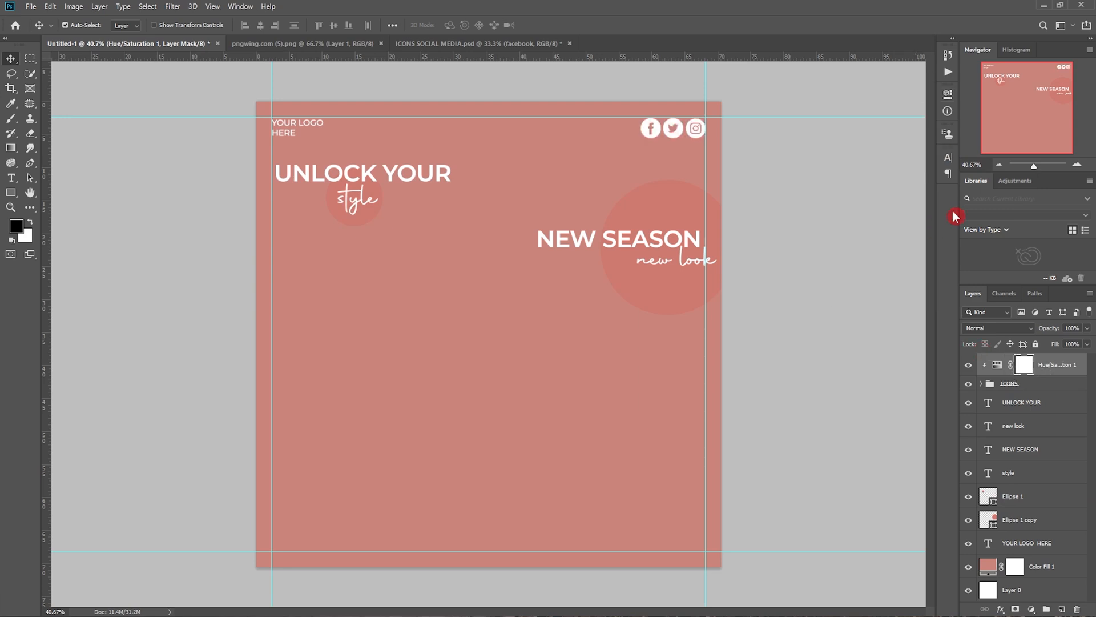
right_click(1072, 369)
key("Escape")
left_click(969, 365)
left_click(969, 366)
left_click(301, 129)
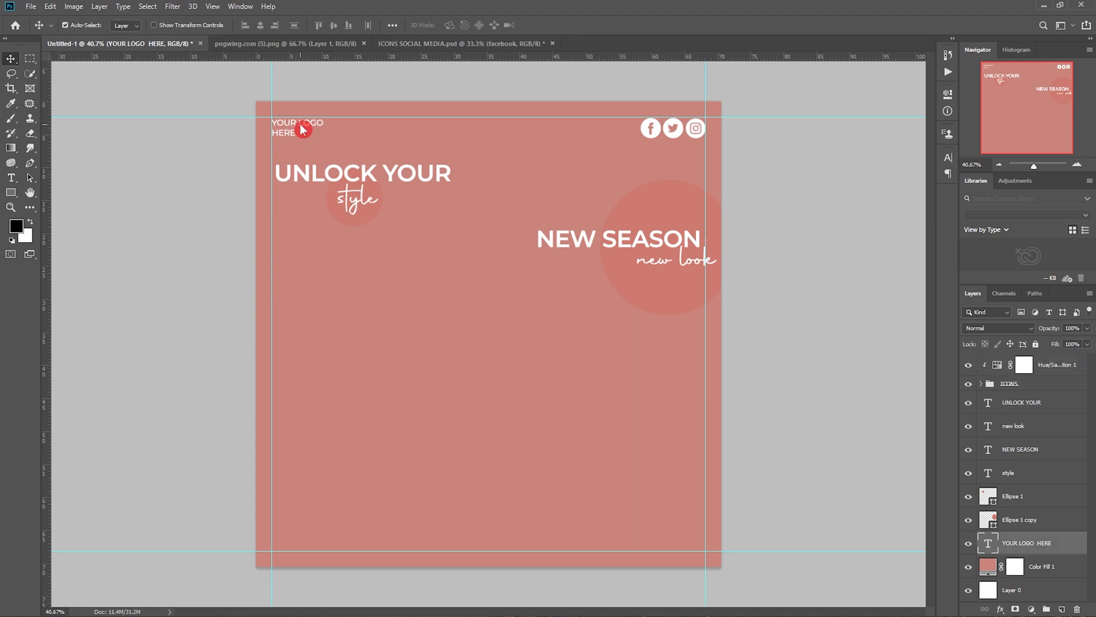
left_click_drag(302, 129, 297, 540)
double_click(297, 541)
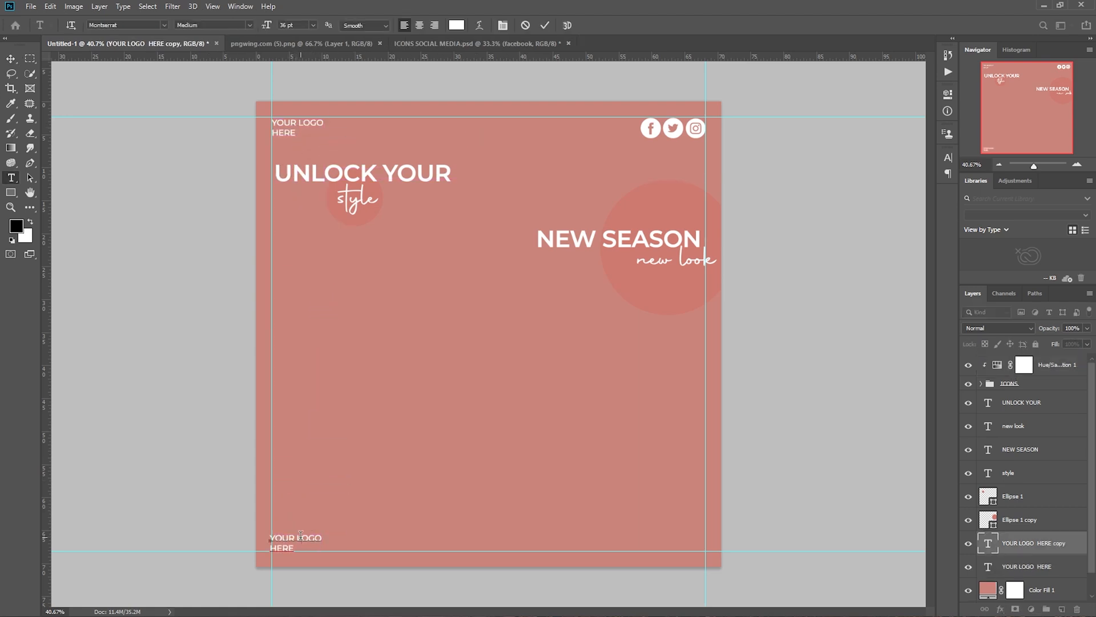
key("BackSpace")
left_click_drag(402, 550, 718, 557)
key("ctrl+Return")
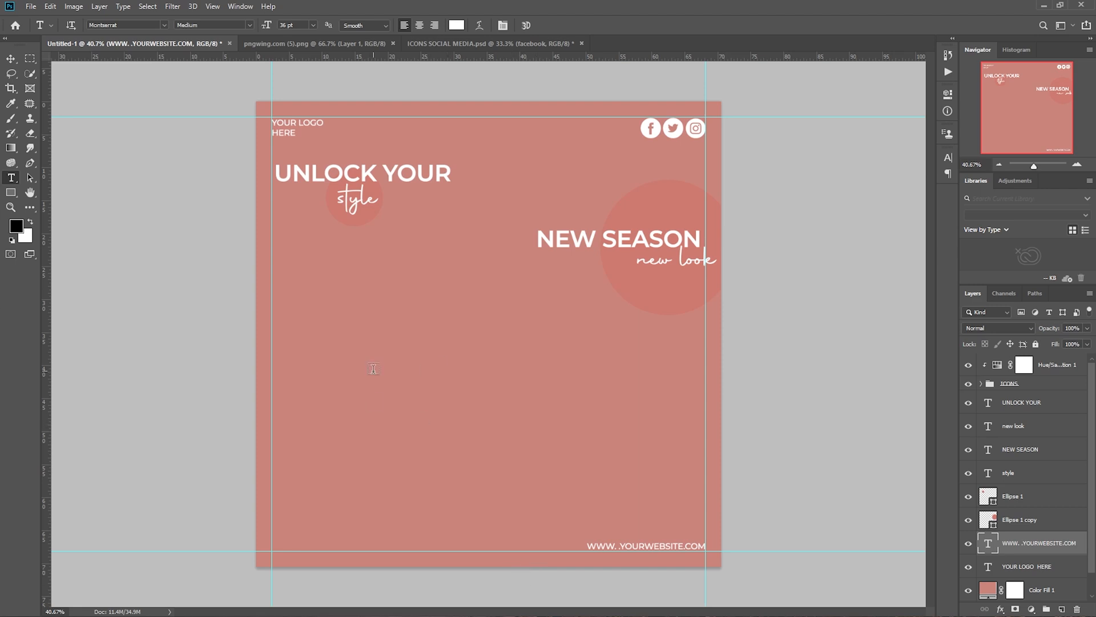
Step: Copy the woman cutout from pngwing.com (5).png into the fashion graphic and convert its layer to a smart object
left_click(319, 45)
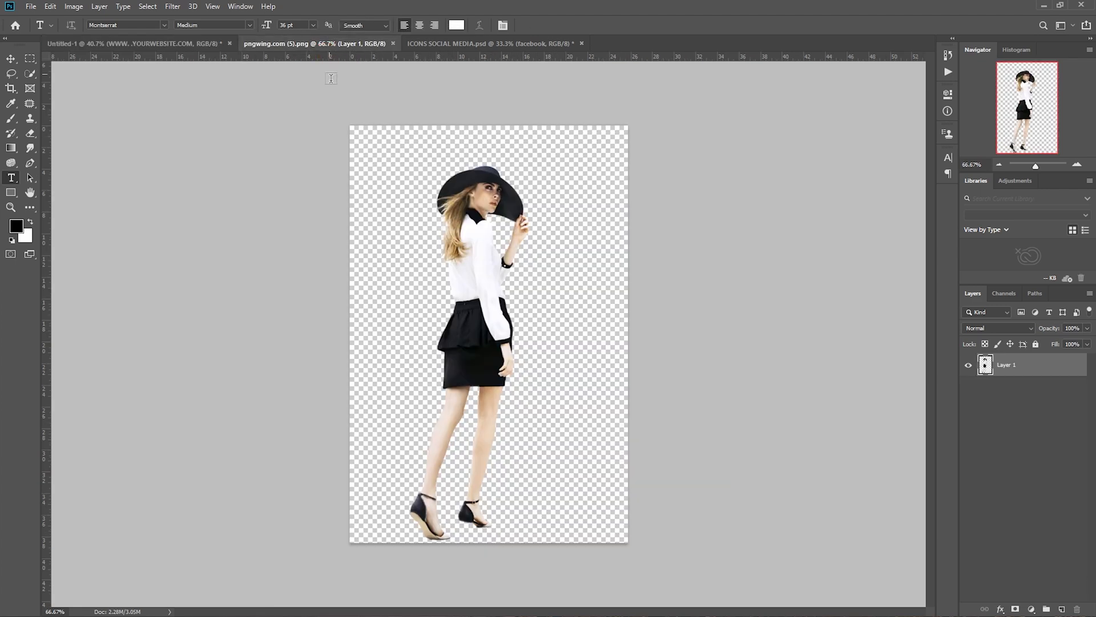
left_click(13, 59)
left_click_drag(502, 369, 432, 368)
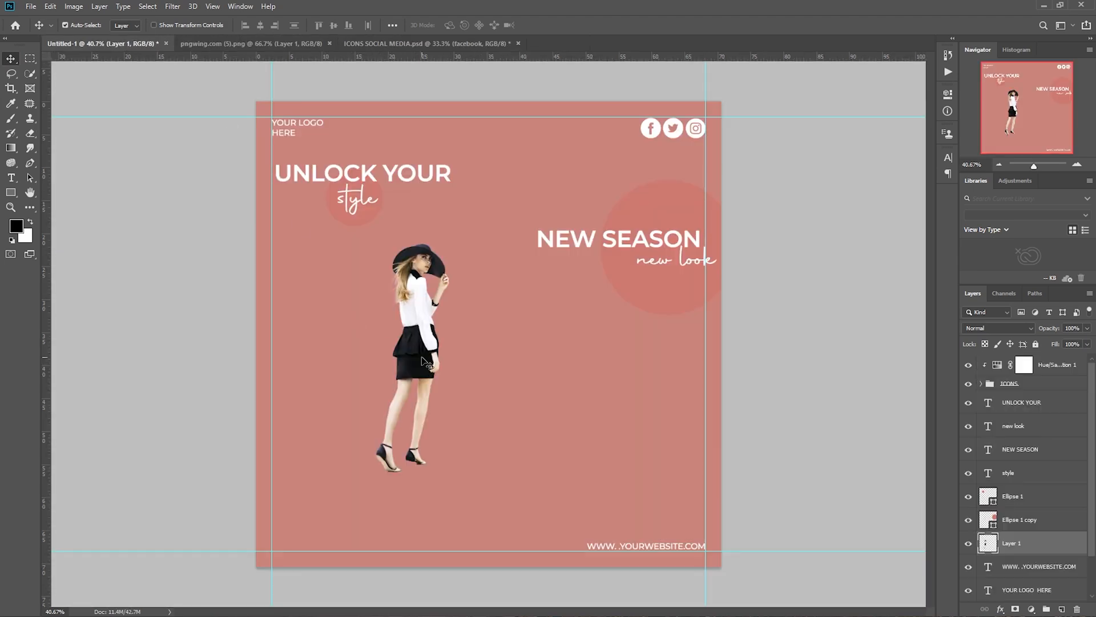
right_click(1025, 543)
left_click(1005, 234)
Step: Enlarge the woman cutout to about 184% width and 164% height and place her between the two headlines, feet at the lower margin guide
key("ctrl+t")
left_click_drag(448, 242, 494, 169)
left_click_drag(471, 358, 483, 361)
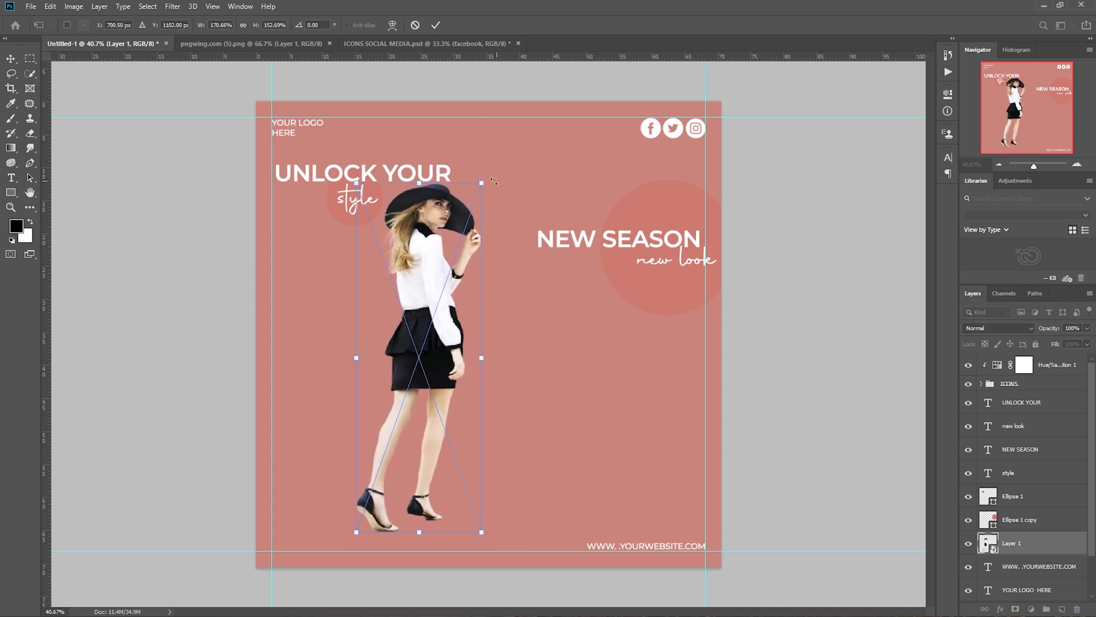
left_click_drag(481, 183, 486, 169)
left_click_drag(444, 304, 496, 311)
key("Return")
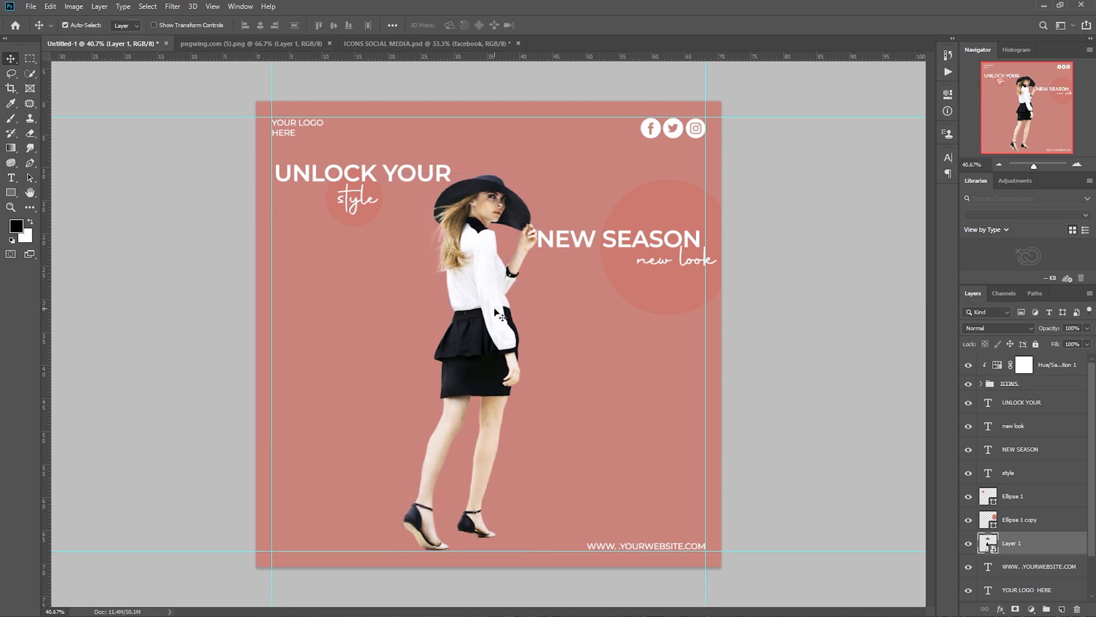
Step: Stretch the woman cutout upward to a height of about 171%, keeping its width and foot position
key("ctrl+t")
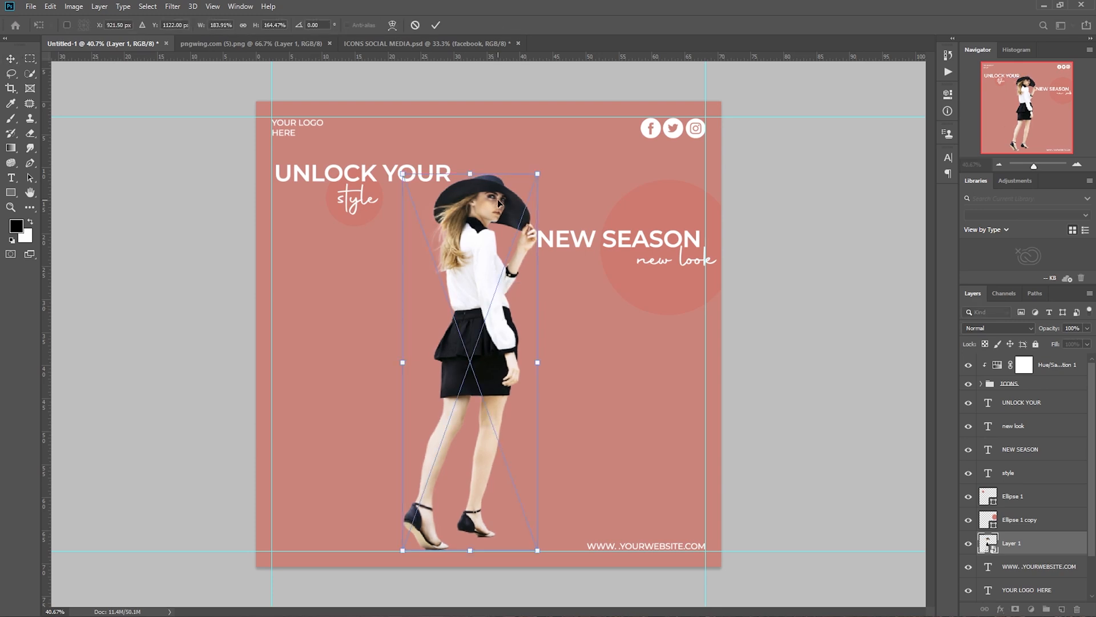
left_click_drag(538, 175, 537, 160)
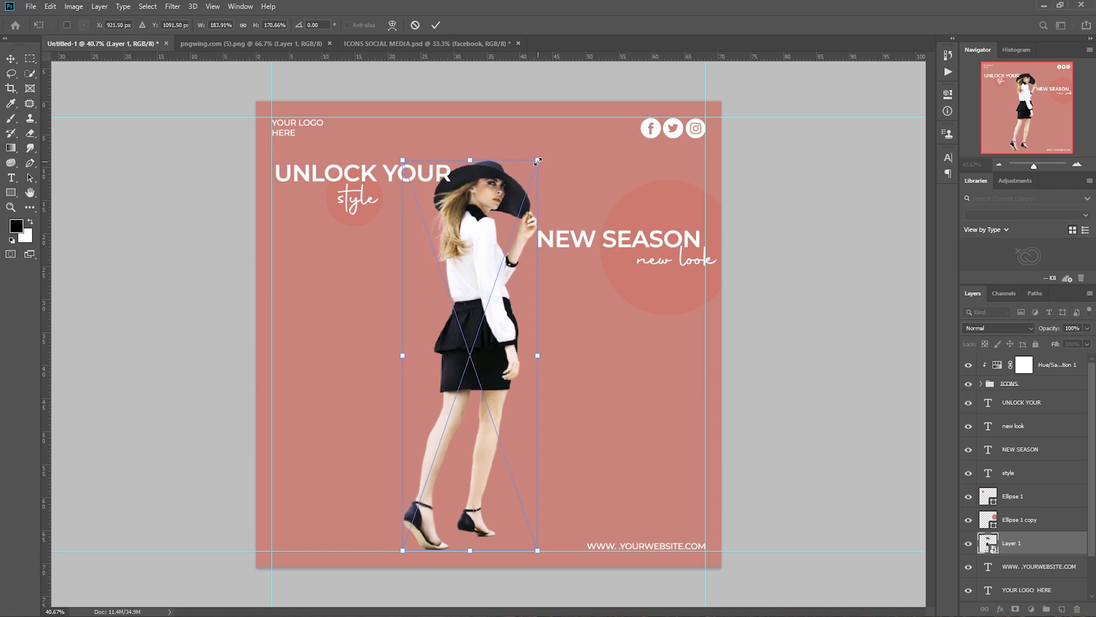
key("Return")
Step: Nudge the woman slightly right and up, and bring her layer to the top of the layer stack
key("Right")
key("Right")
key("Right")
key("Right")
key("Right")
key("Right")
key("Right")
key("Right")
key("Right")
key("Right")
key("Up")
key("Up")
key("Up")
key("Up")
key("Up")
key("Right")
key("Right")
key("Left")
key("Left")
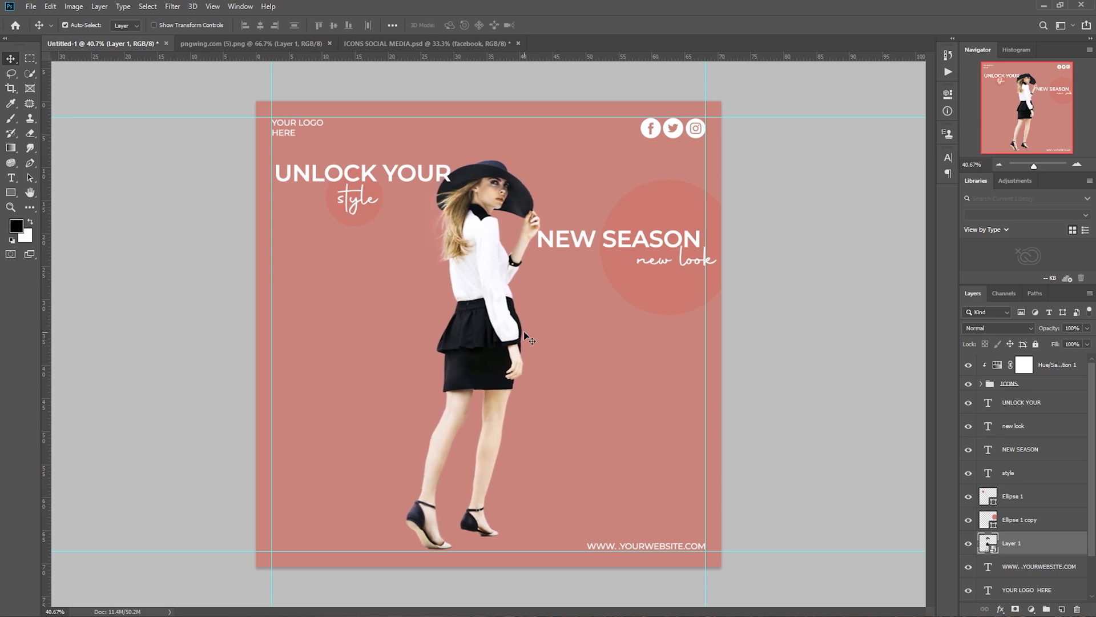
left_click_drag(1044, 547, 1033, 371)
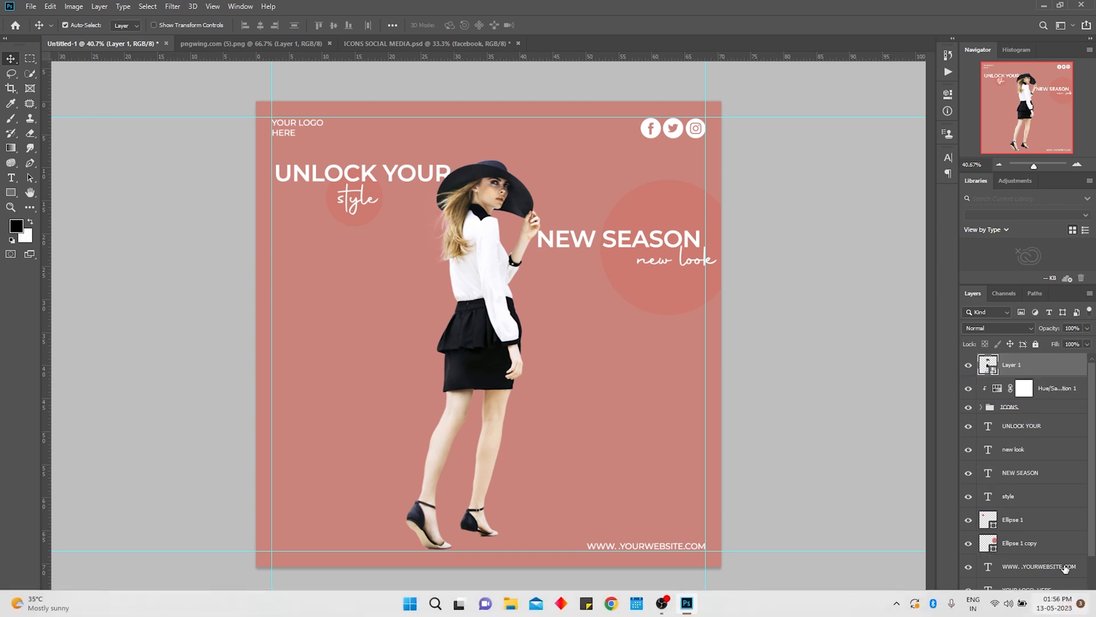
Step: On a new layer, stamp a black shadow under the woman's right-hand shoe with a flattened 175 px Soft Round brush
left_click(1062, 608)
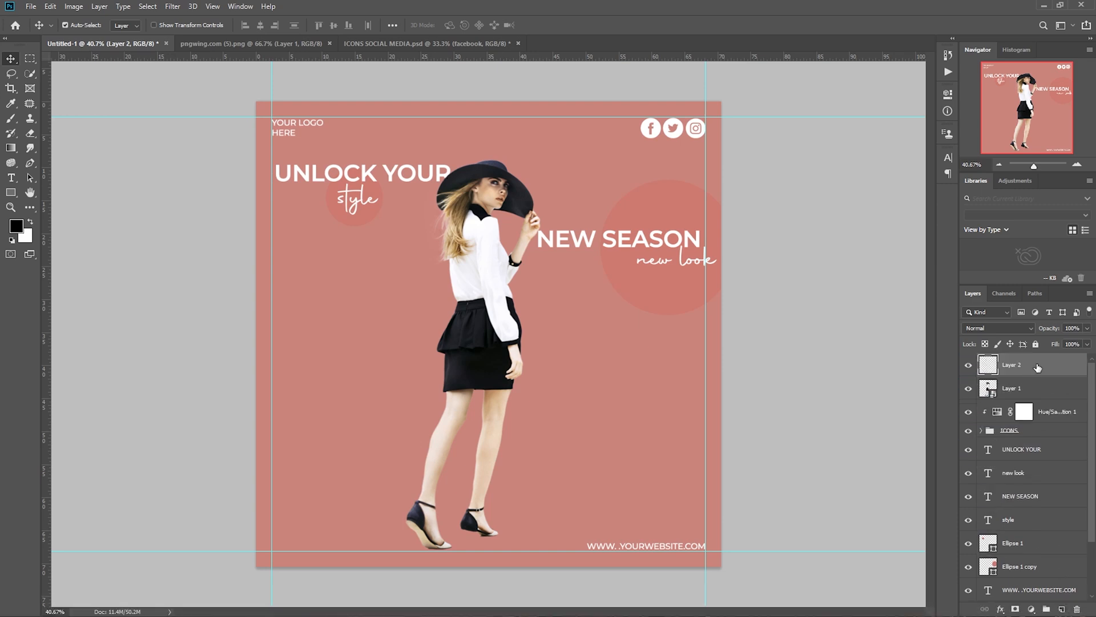
left_click(27, 118)
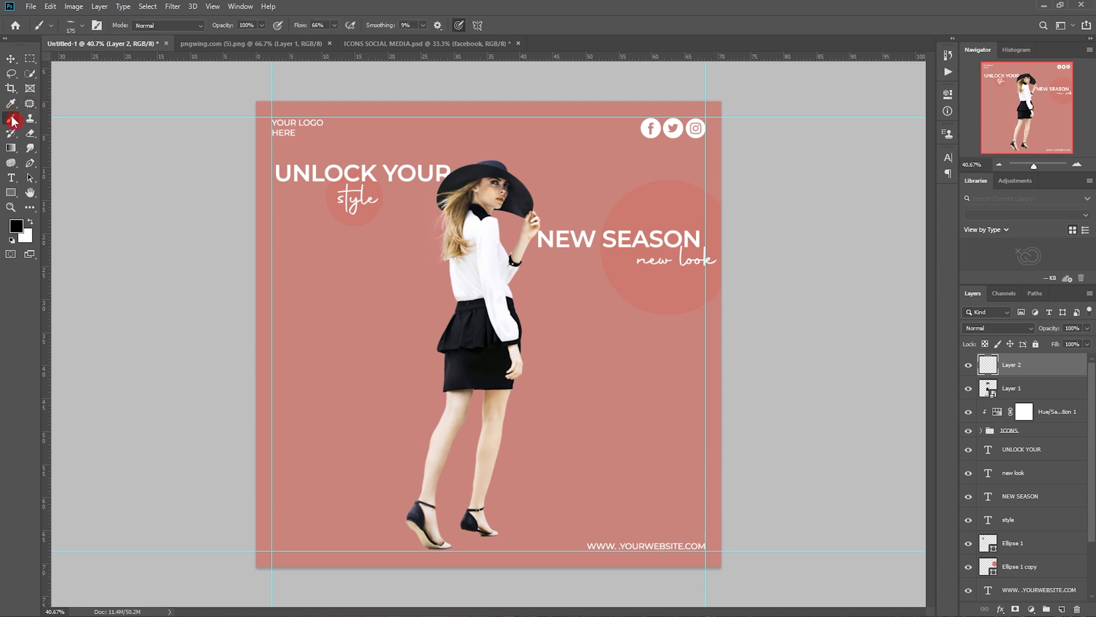
left_click(82, 25)
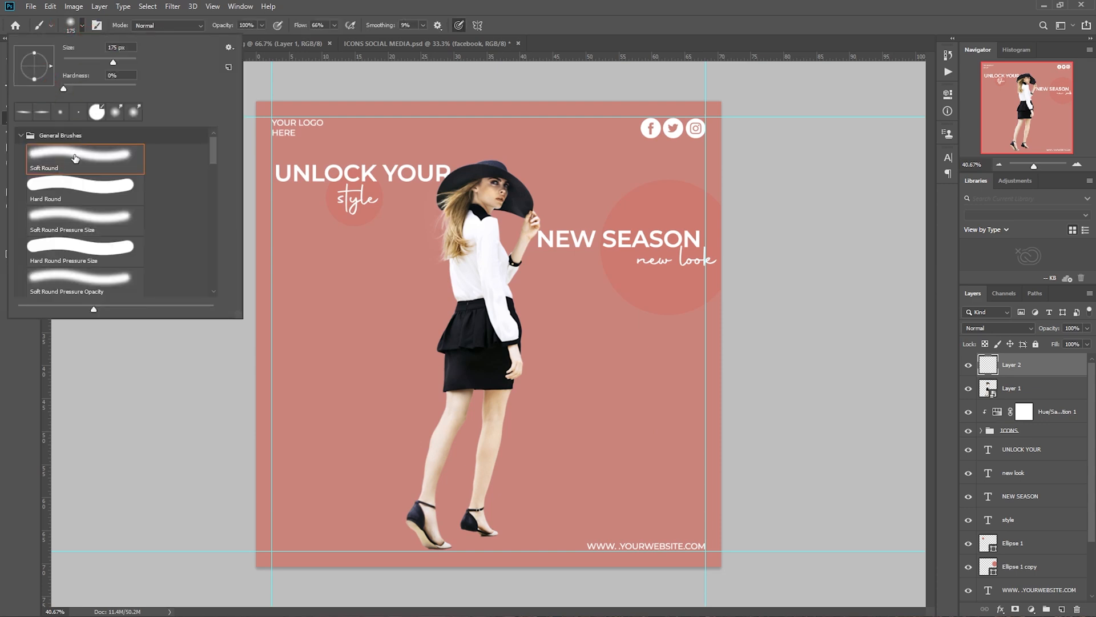
left_click(35, 54)
left_click_drag(35, 55, 36, 67)
left_click(470, 536)
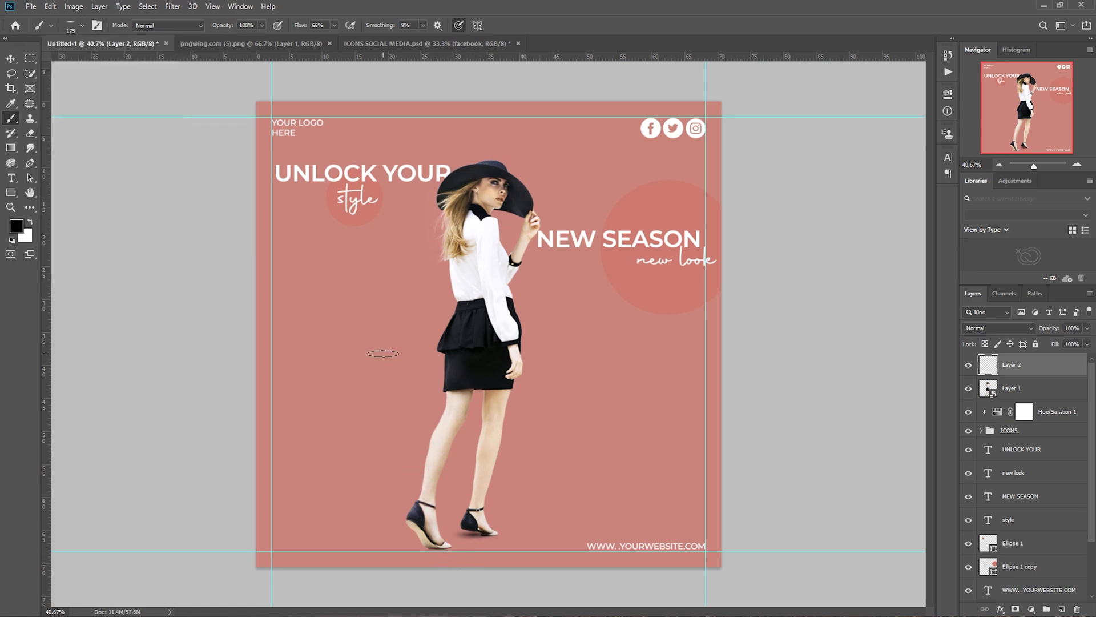
Step: Adjust the shadow's position beneath the shoe and send its layer one level below the woman
left_click(10, 59)
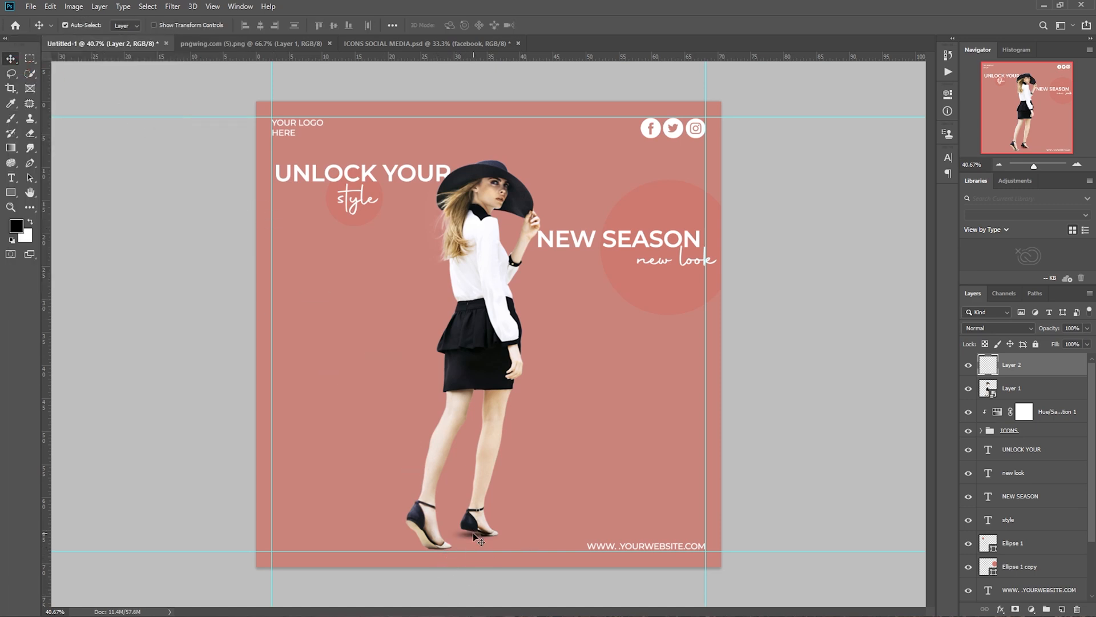
left_click_drag(474, 536, 474, 536)
key("ctrl+bracketleft")
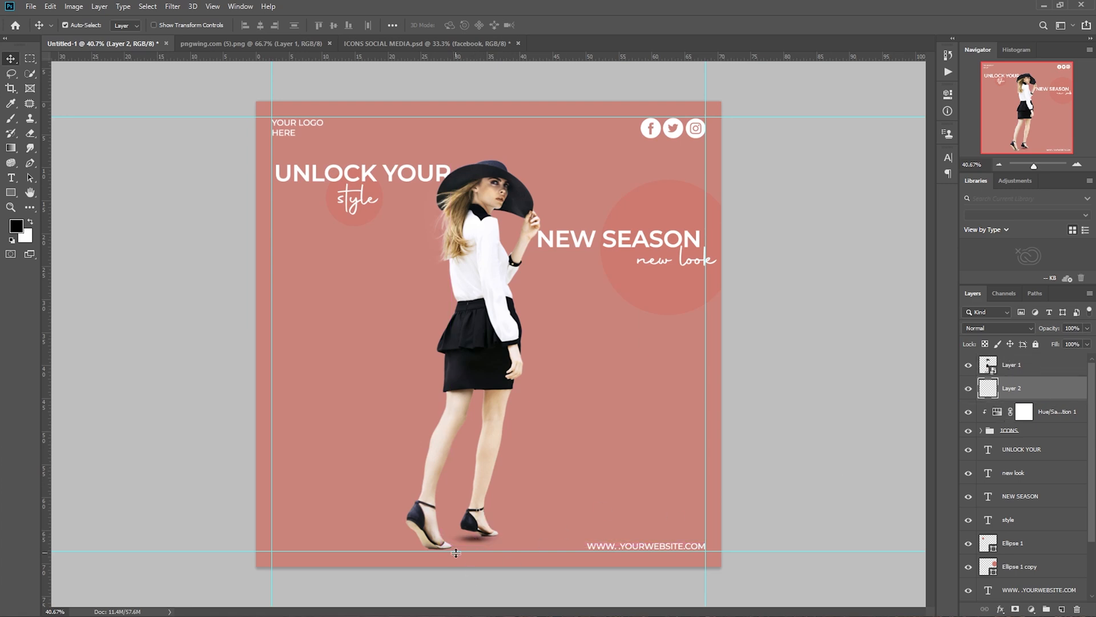
Step: Rotate the shoe shadow slightly counterclockwise so it follows the angle of the sole
left_click(489, 544)
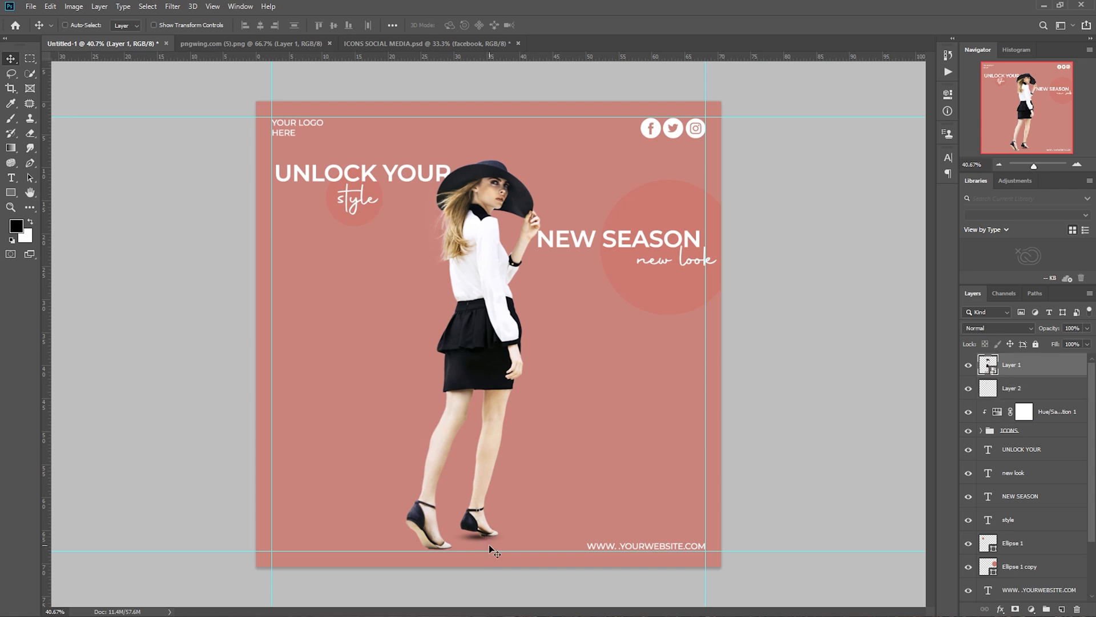
key("ctrl+t")
left_click(578, 90)
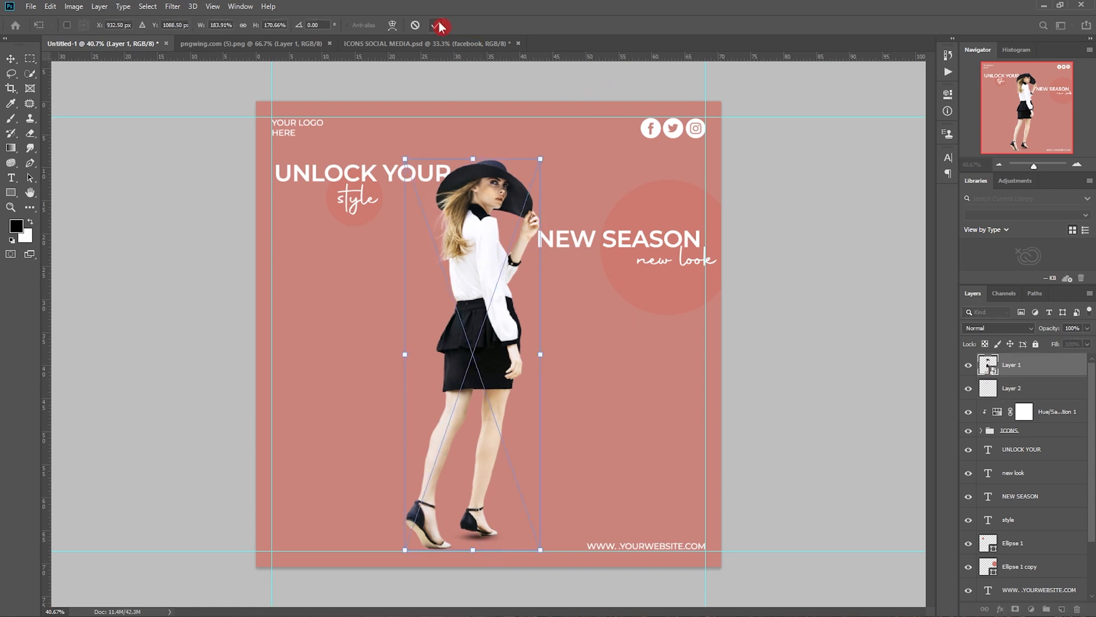
left_click(435, 26)
left_click(1034, 394)
key("ctrl+t")
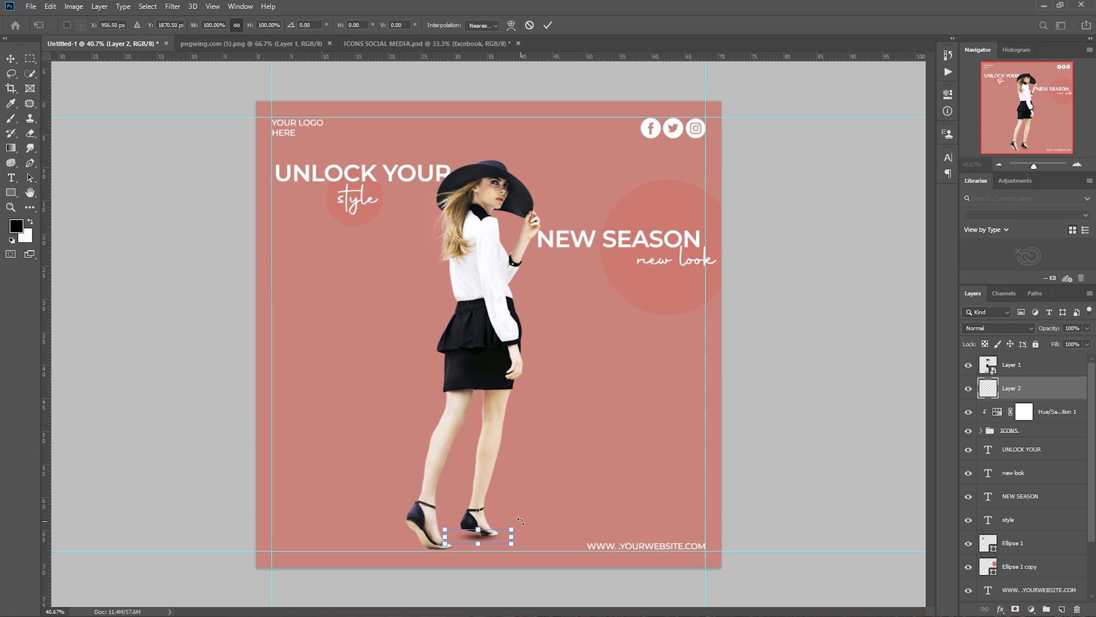
left_click_drag(519, 521, 526, 511)
key("Return")
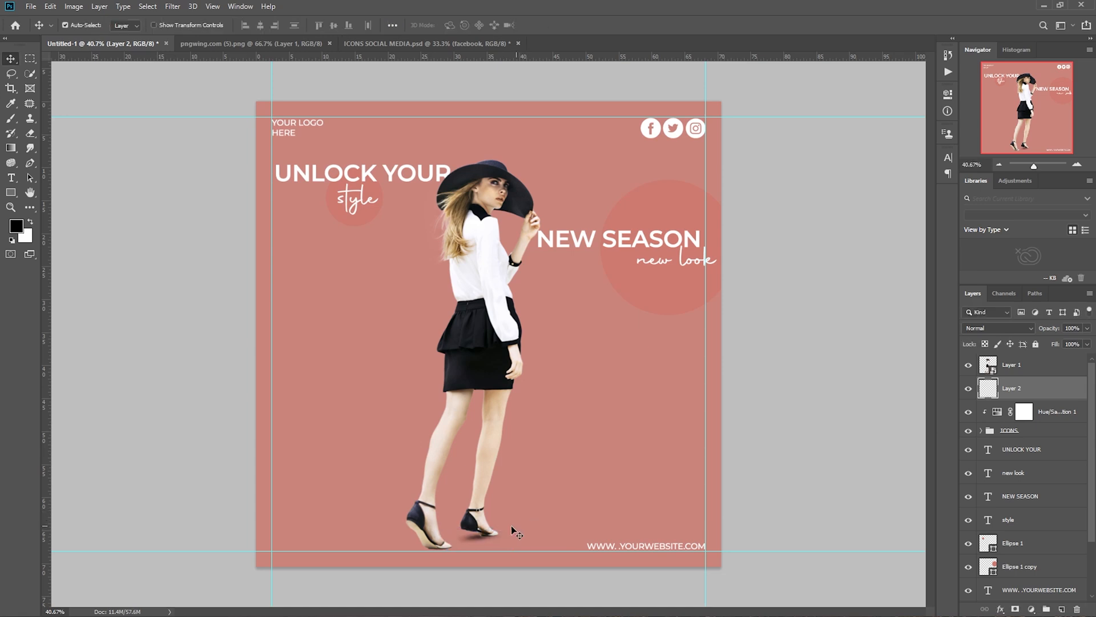
Step: Add an empty layer above the shadow, and place a duplicate of the shadow under the woman's other shoe
left_click(1061, 610)
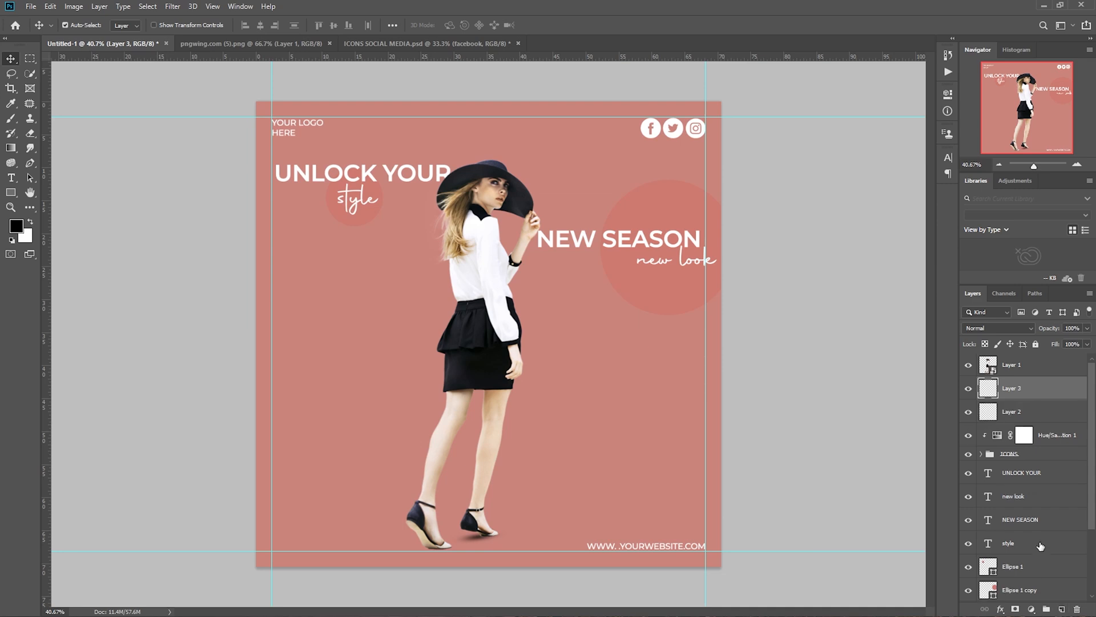
left_click(481, 542)
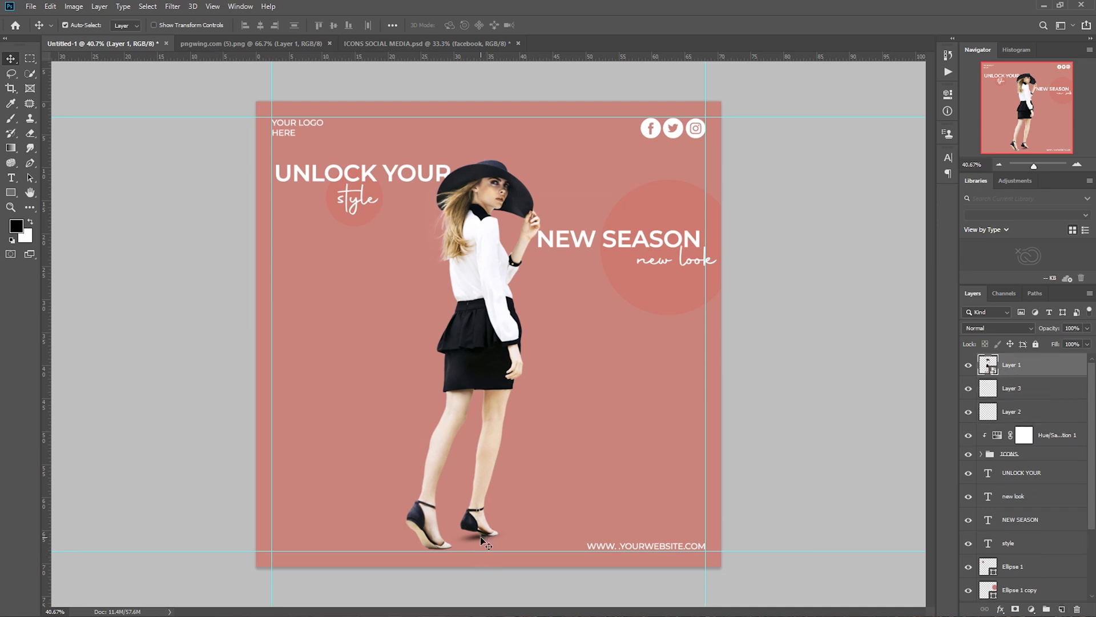
left_click(468, 537)
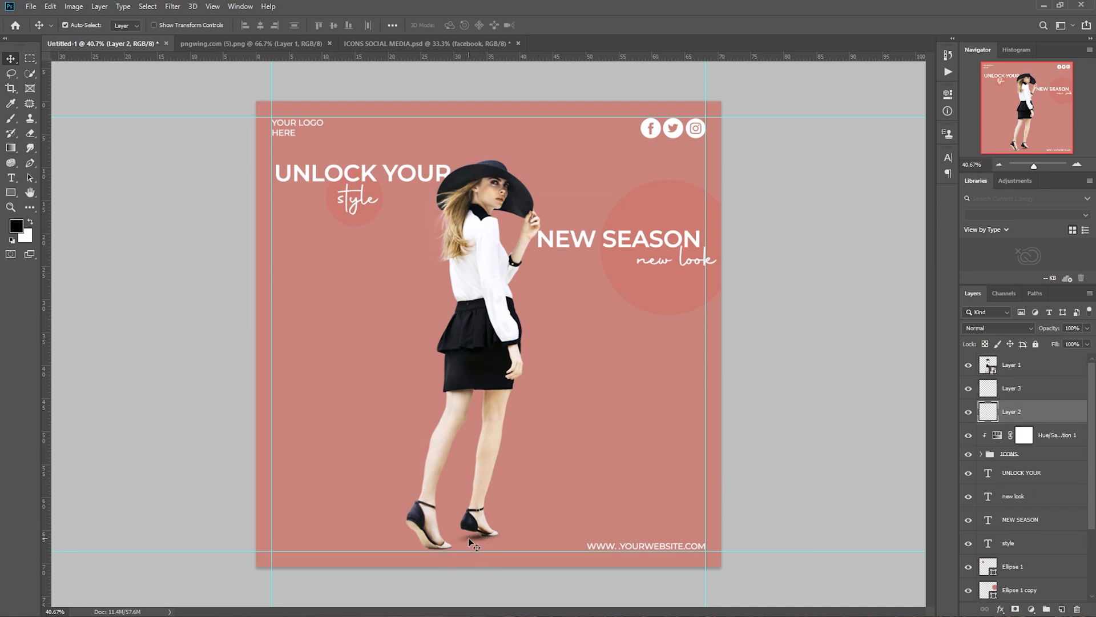
left_click_drag(471, 541, 421, 555)
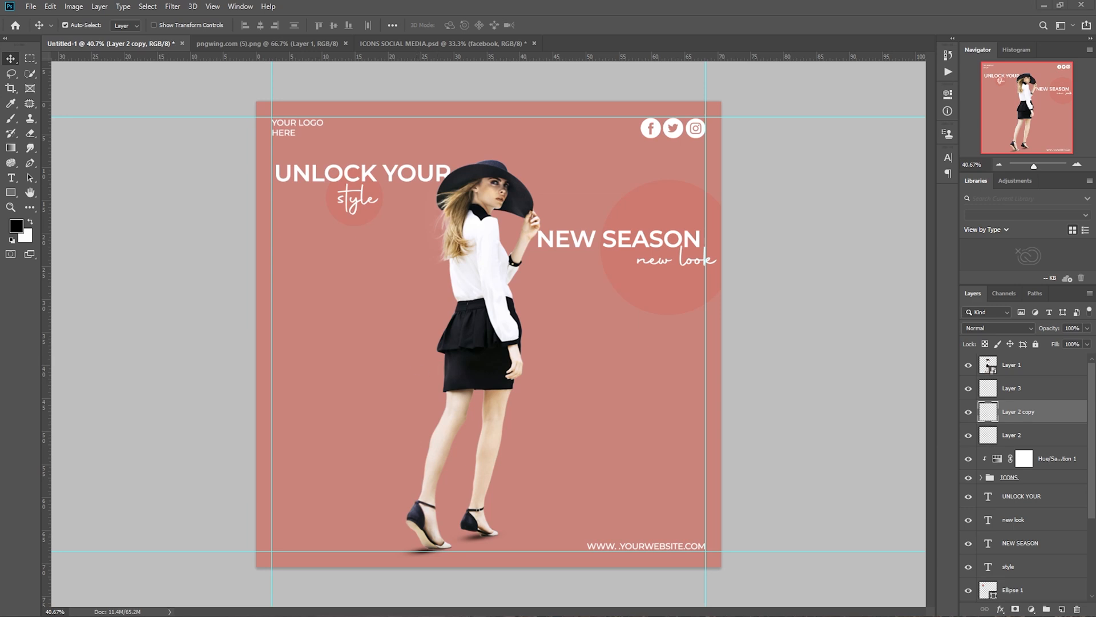
Step: Draw a rounded rectangle of about 382 × 114 px with 10 px corners beside the woman's legs, below the NEW SEASON headline
left_click(14, 192)
left_click_drag(16, 195, 75, 209)
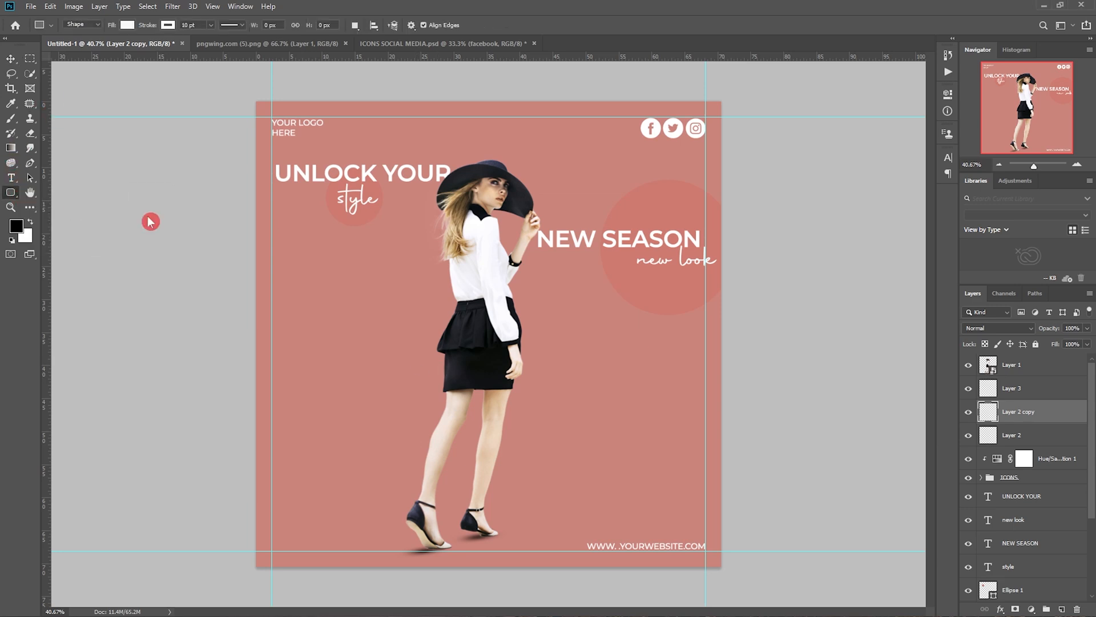
left_click_drag(562, 398, 650, 423)
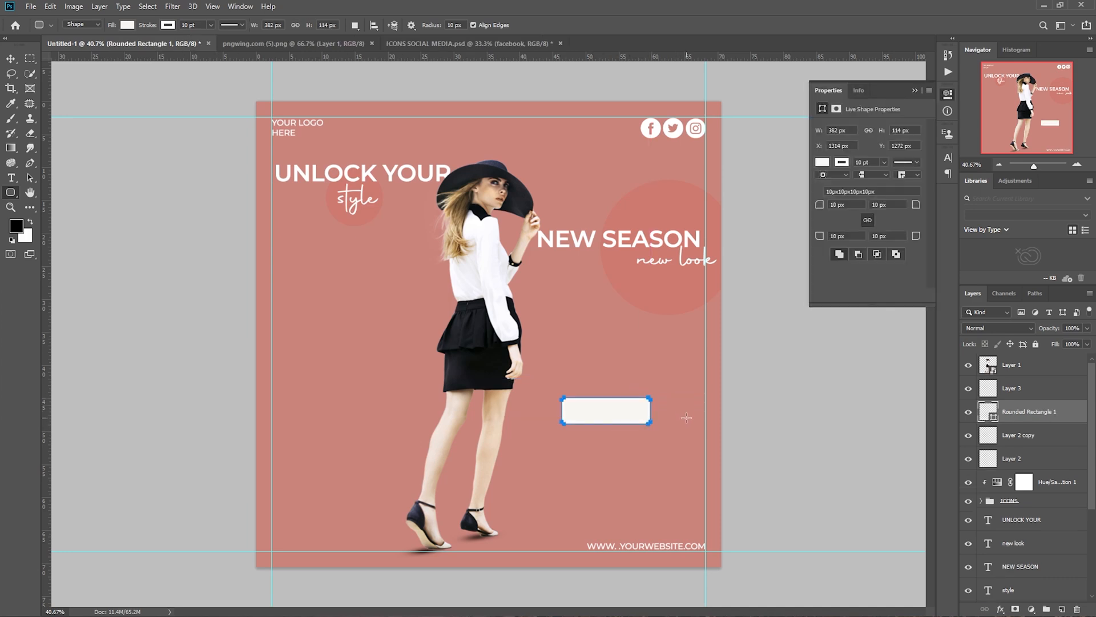
Step: Give the rounded rectangle the large circle's fill colour with no outline, and move it to about X 1289 px, Y 1248 px
left_click(821, 163)
left_click(646, 198)
left_click(564, 244)
left_click(823, 163)
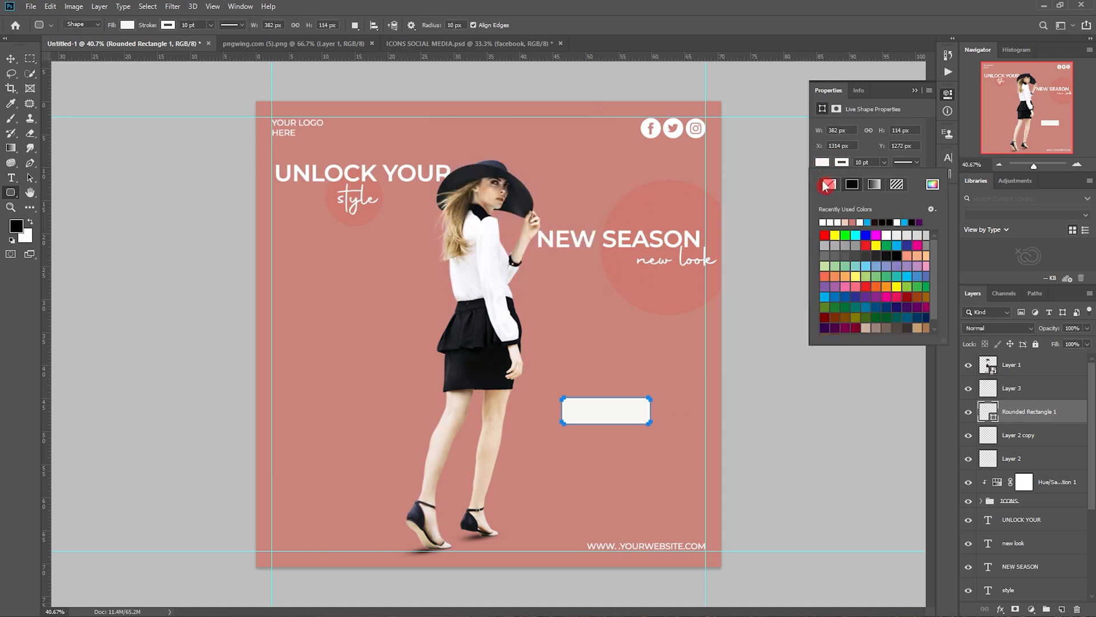
left_click(932, 184)
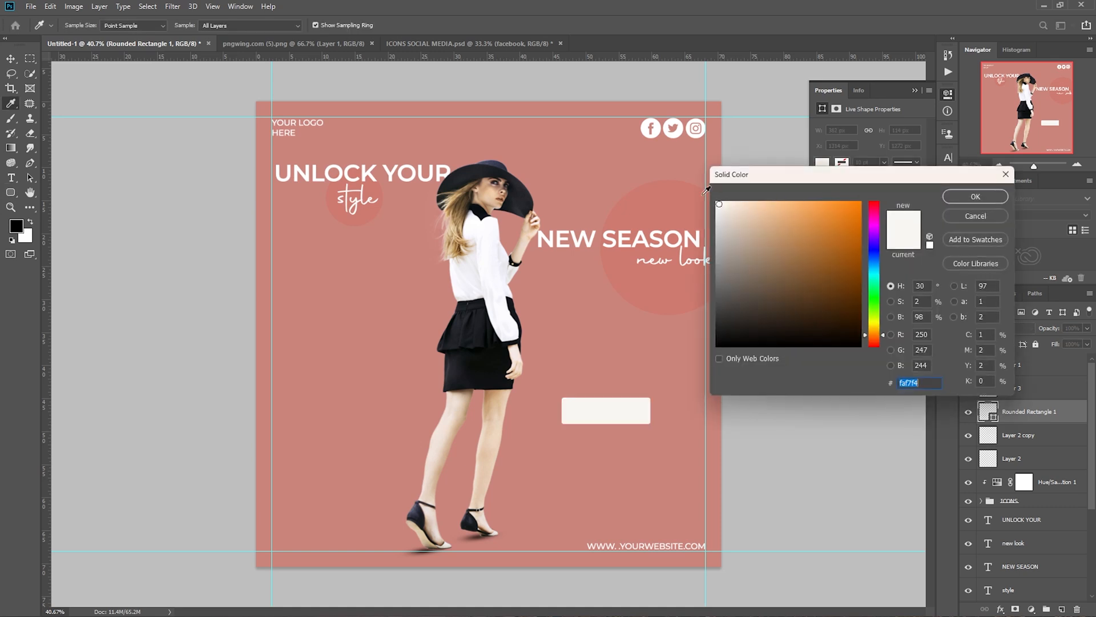
left_click(655, 190)
left_click(981, 199)
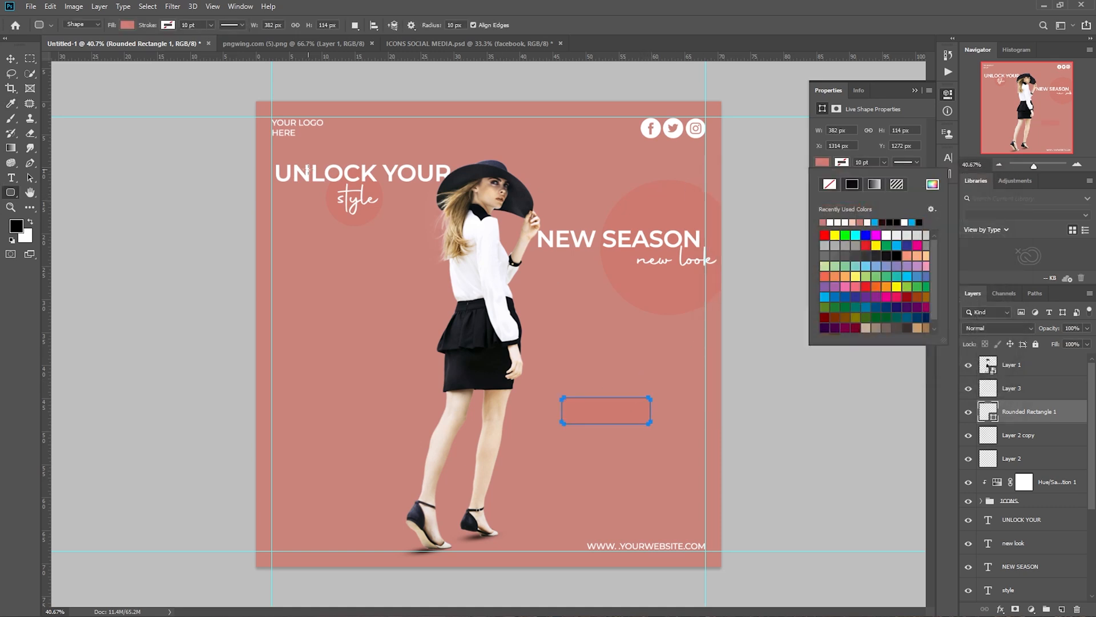
left_click(16, 59)
mouse_move(620, 423)
left_mouse_down()
mouse_move(610, 397)
mouse_move(612, 410)
left_mouse_up()
Step: Add a "SHOP NOW" text line in the empty area beside the woman's skirt
key("t")
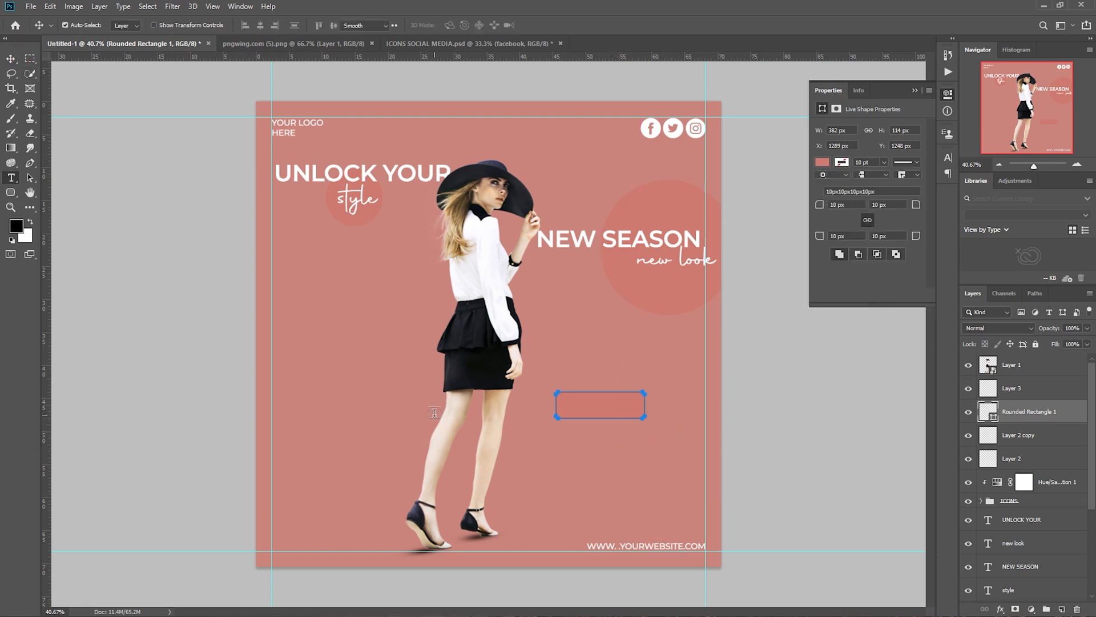
left_click(343, 367)
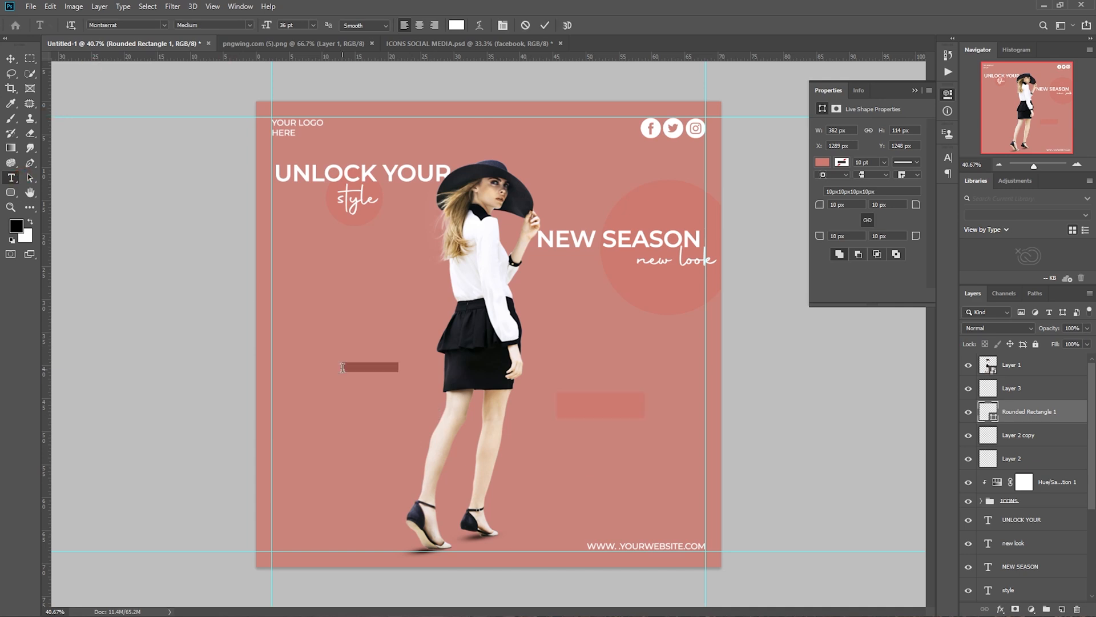
type("SHOP")
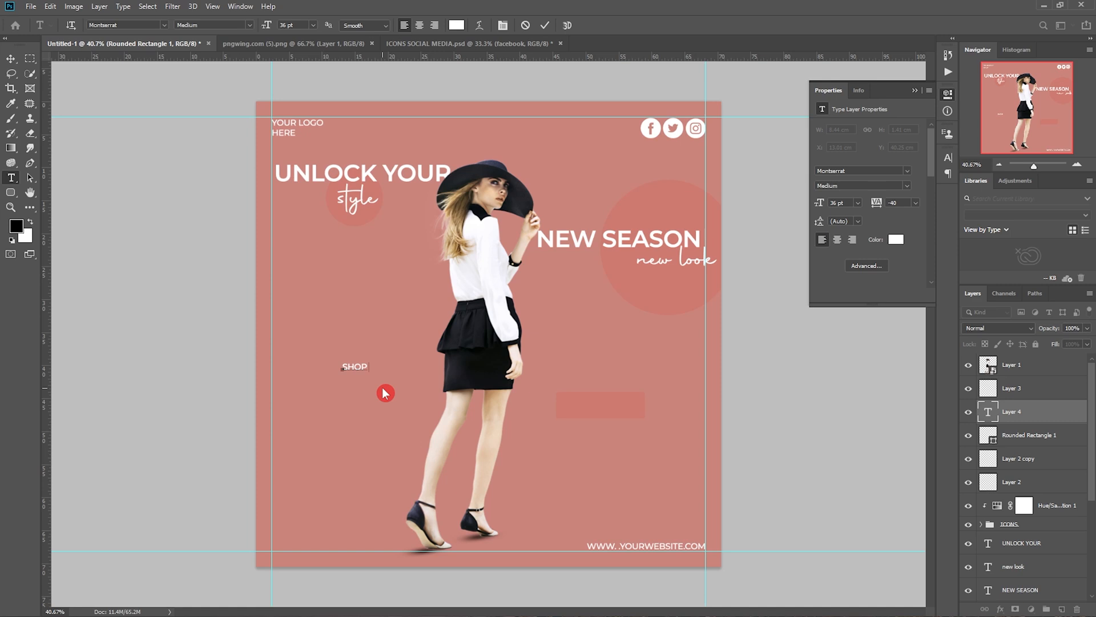
type(" NOW")
Step: Set the SHOP NOW text to Montserrat SemiBold at 48 pt and centre it over the rounded rectangle
key("ctrl+a")
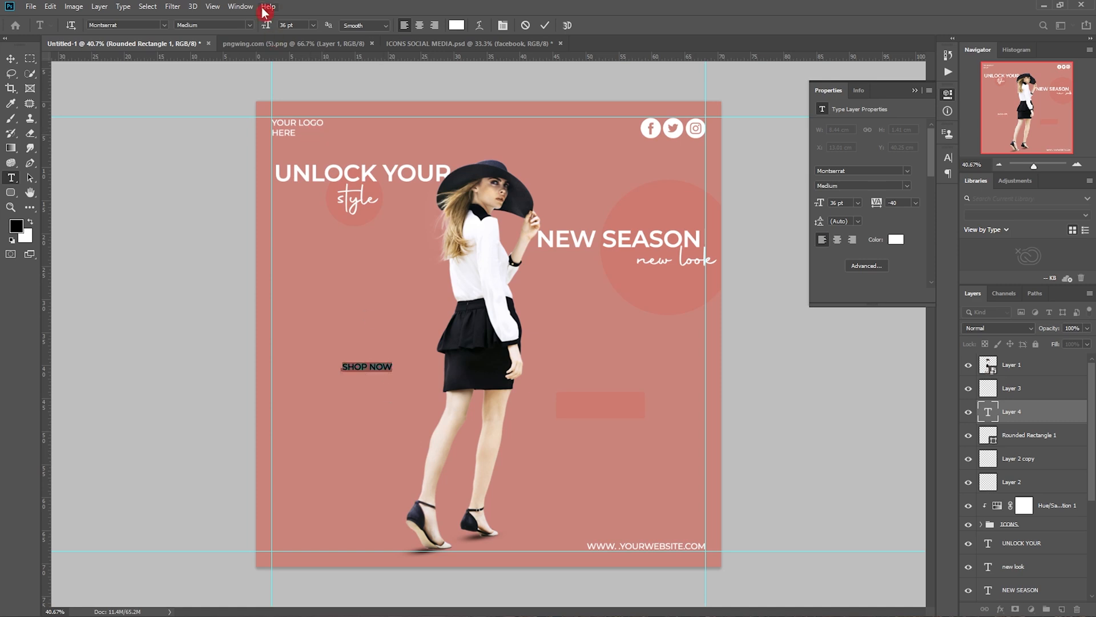
left_click(250, 25)
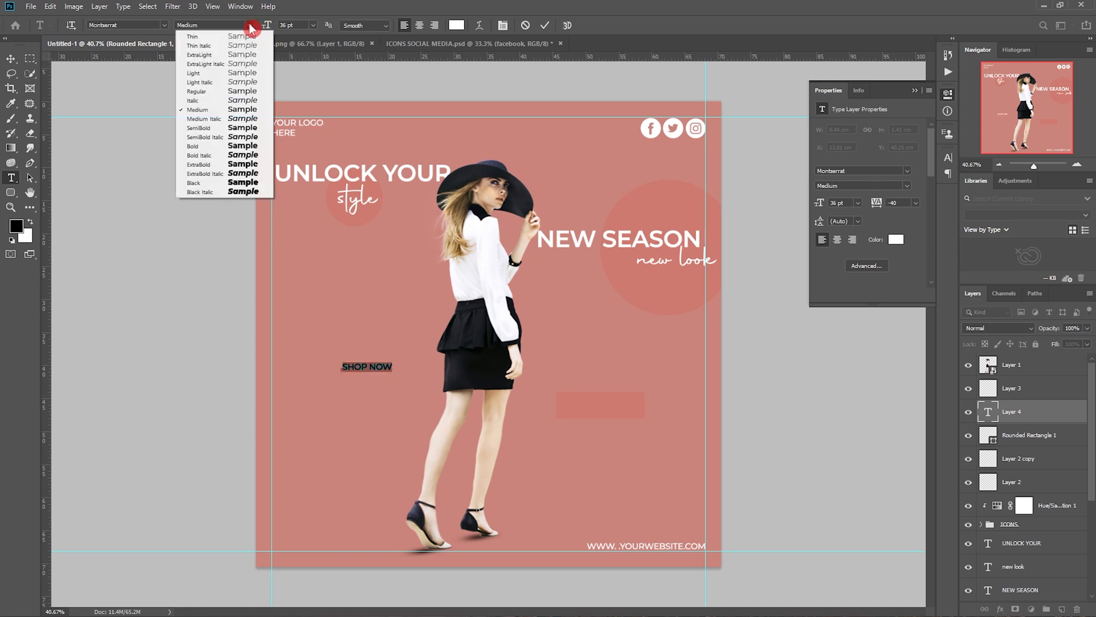
left_click(217, 128)
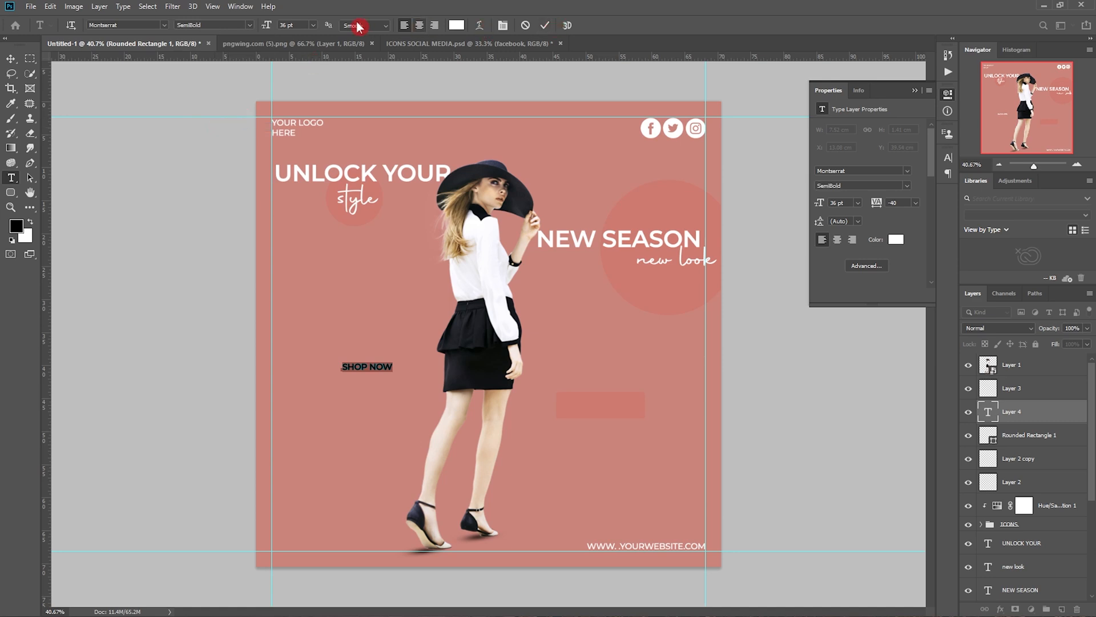
left_click(313, 25)
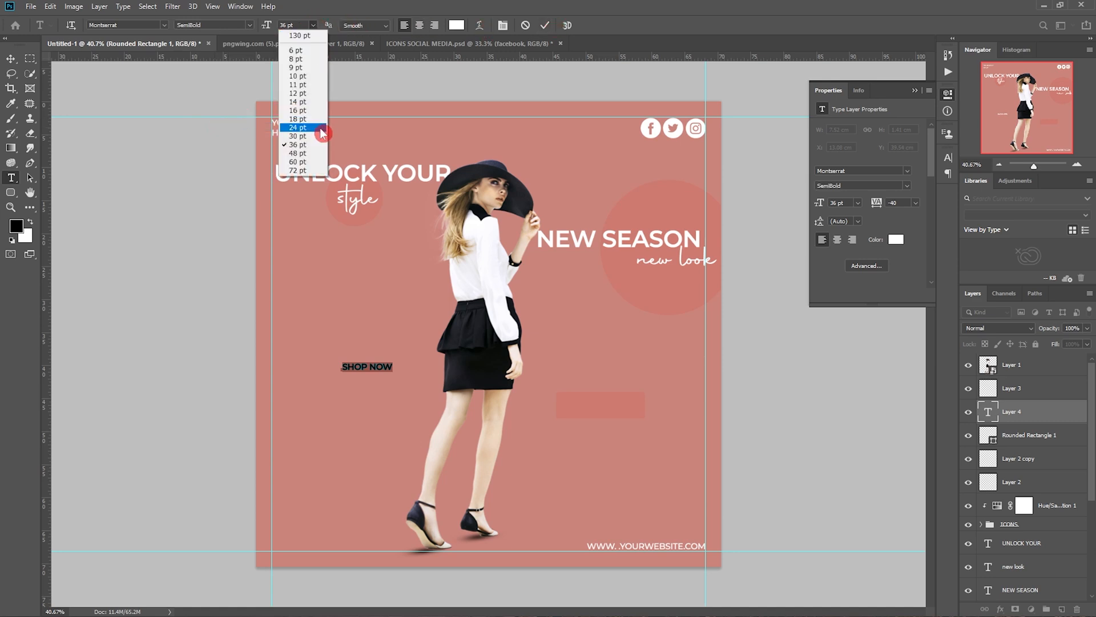
left_click(298, 153)
left_click_drag(413, 365, 646, 412)
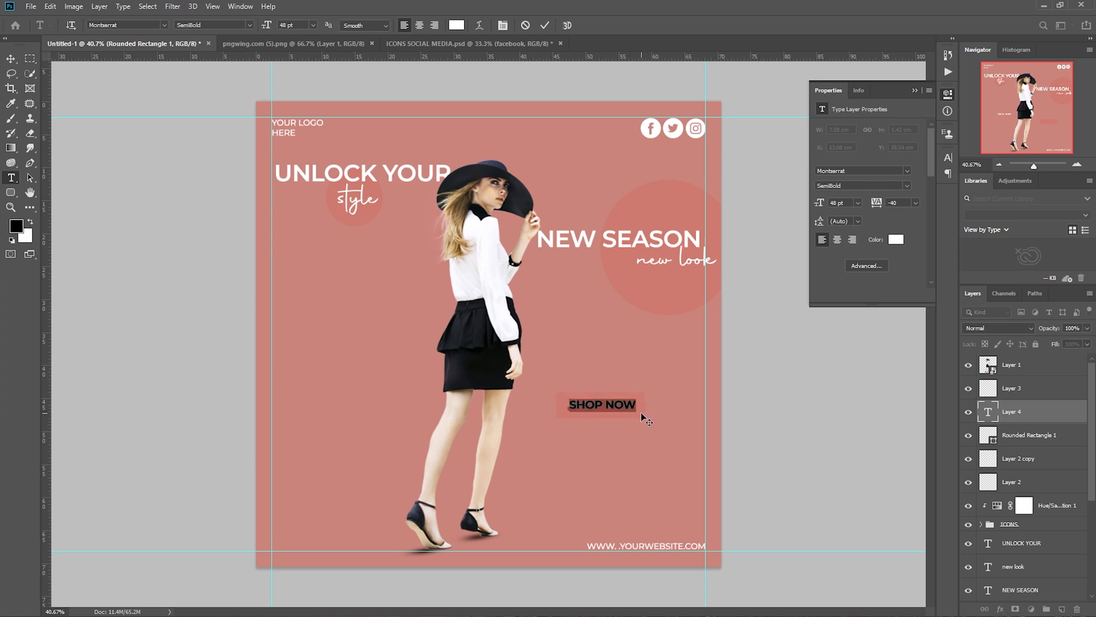
left_click(701, 278)
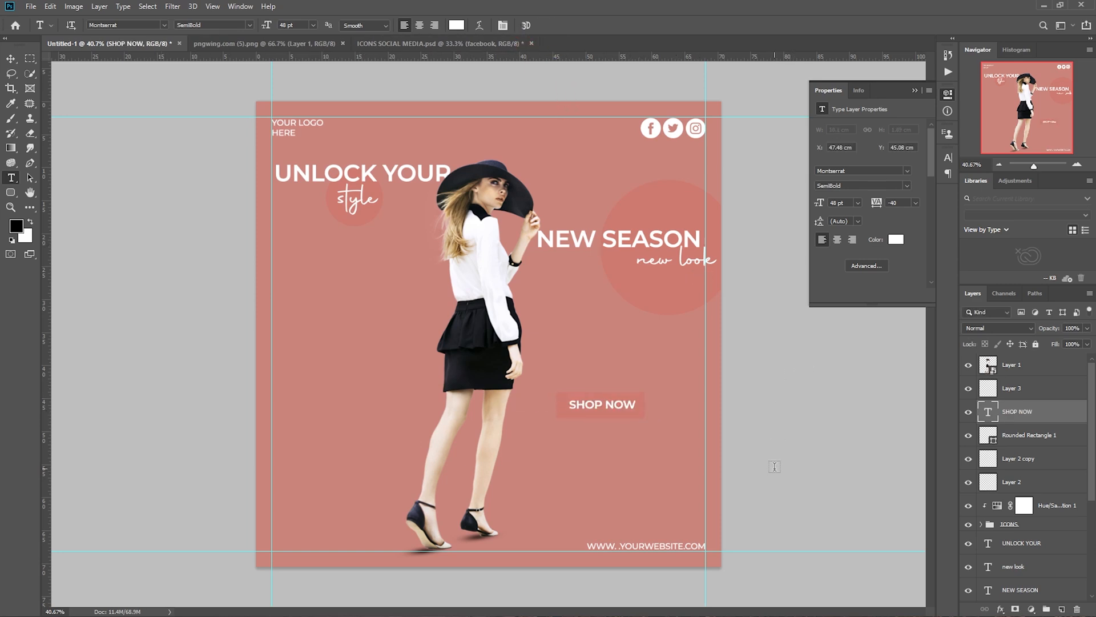
Step: Change the fill colour of the rounded rectangle behind SHOP NOW to #cc685b
key("v")
left_click(644, 416)
left_click(826, 165)
left_click(927, 187)
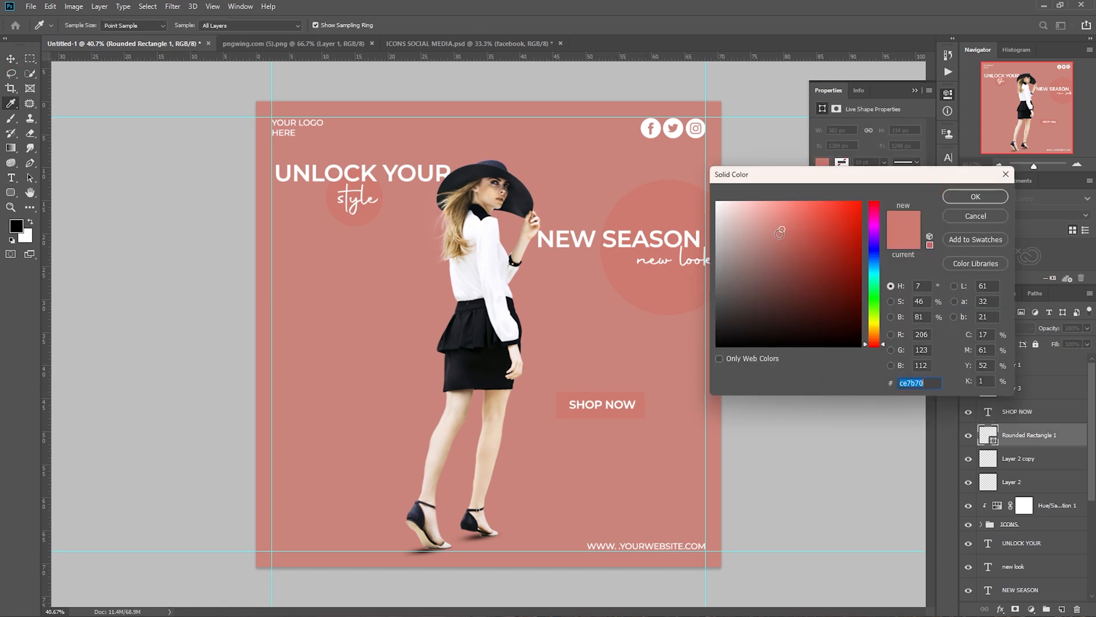
left_click_drag(788, 229, 796, 230)
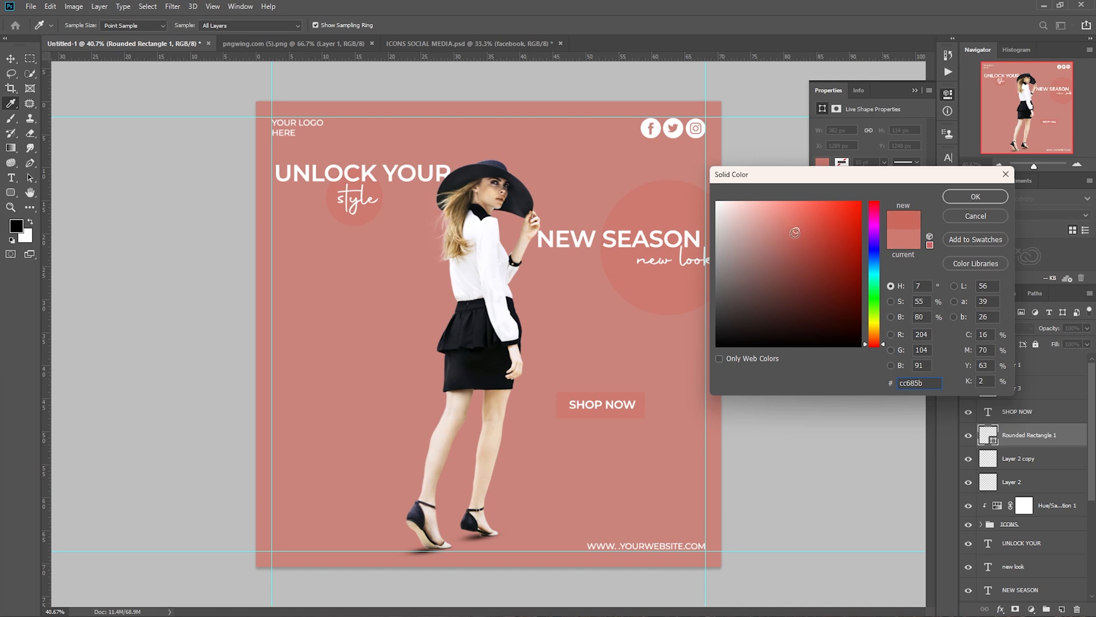
left_click(952, 198)
left_click(20, 57)
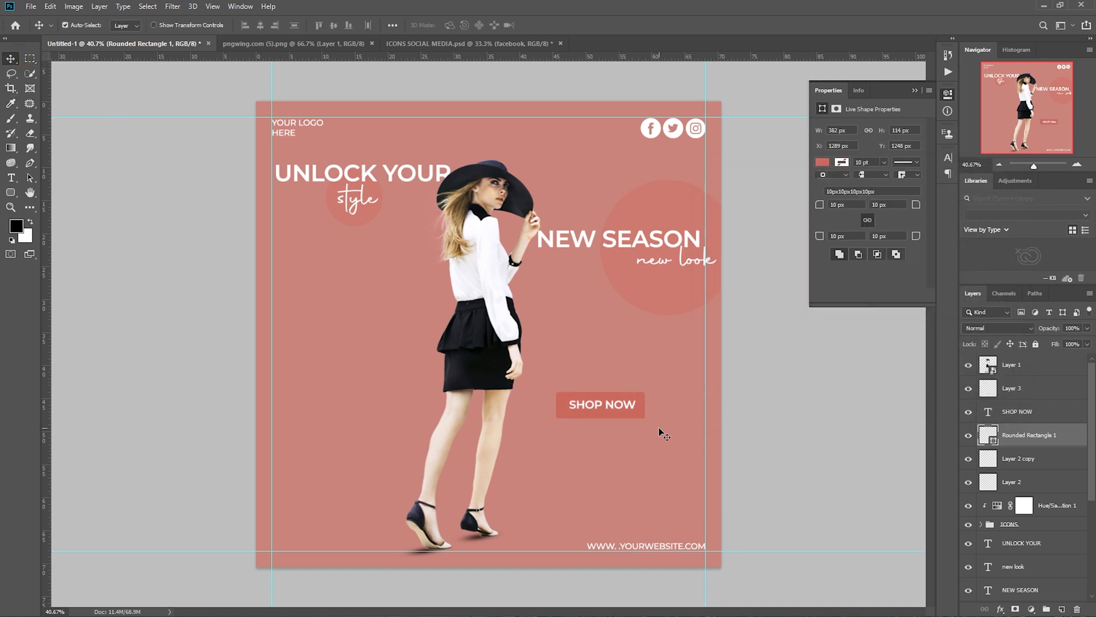
Step: Duplicate the UNLOCK YOUR headline, replace the copy's text with UPTO and place it in the empty area beside the woman's skirt
scroll(410, 420, "down", 2)
scroll(410, 420, "up", 3)
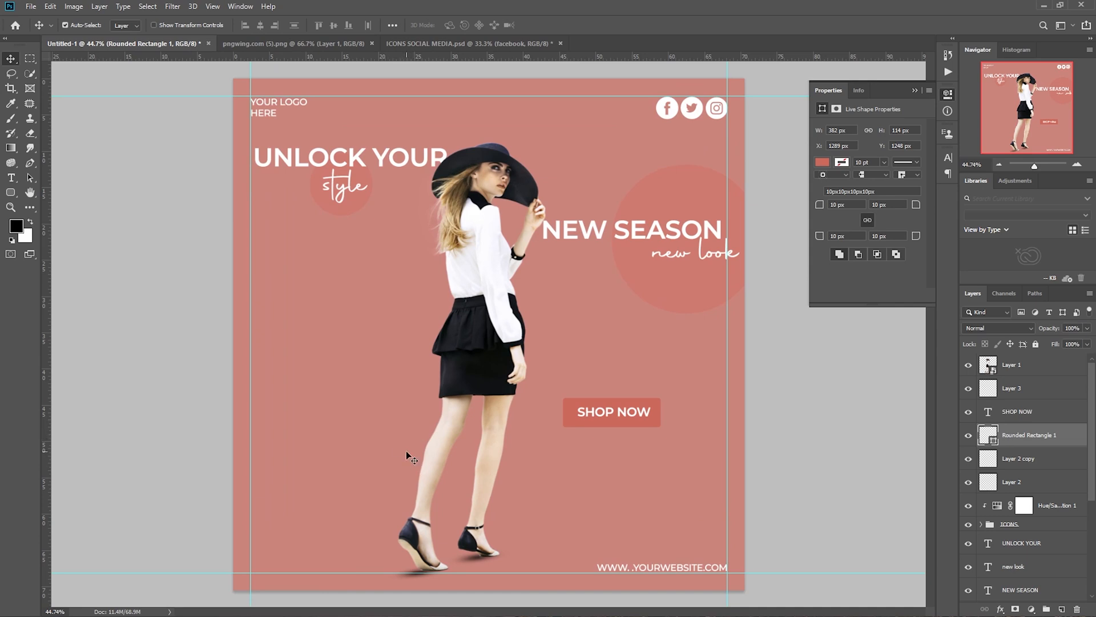
scroll(341, 392, "down", 1)
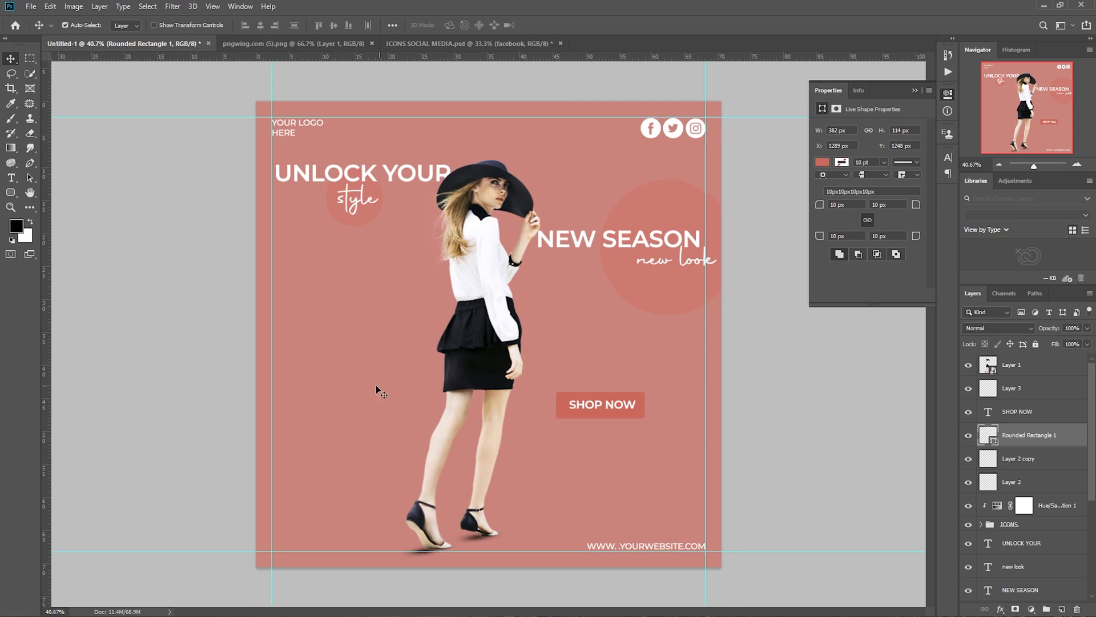
left_click(342, 171)
left_click_drag(340, 172, 345, 320)
key("t")
left_click(340, 315)
key("ctrl+a")
key("BackSpace")
type("up")
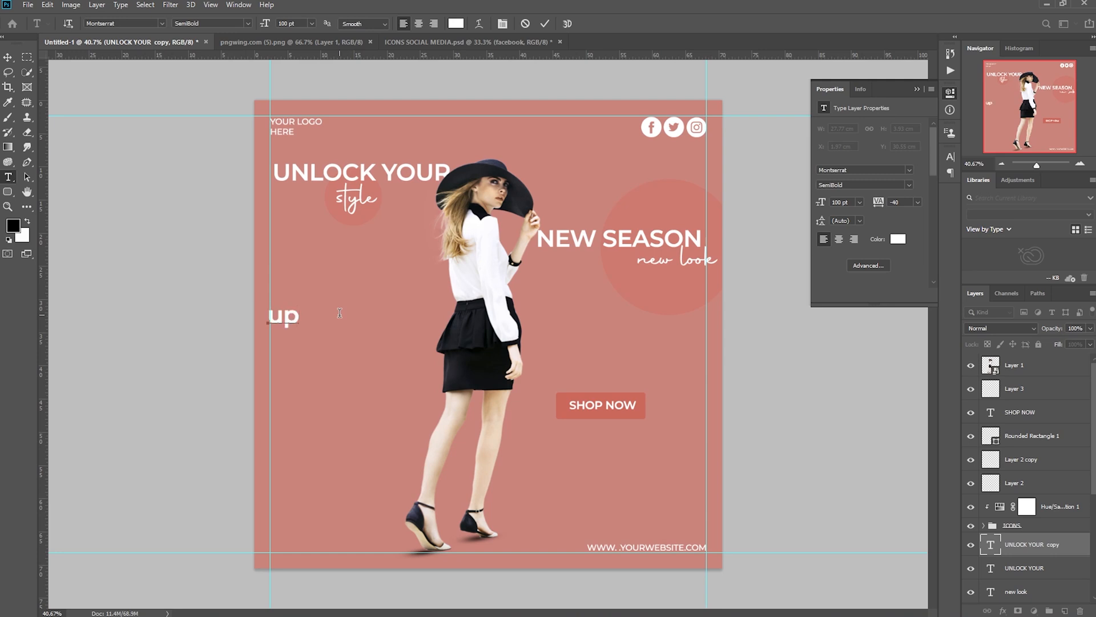
key("BackSpace")
key("BackSpace")
type("UPTO")
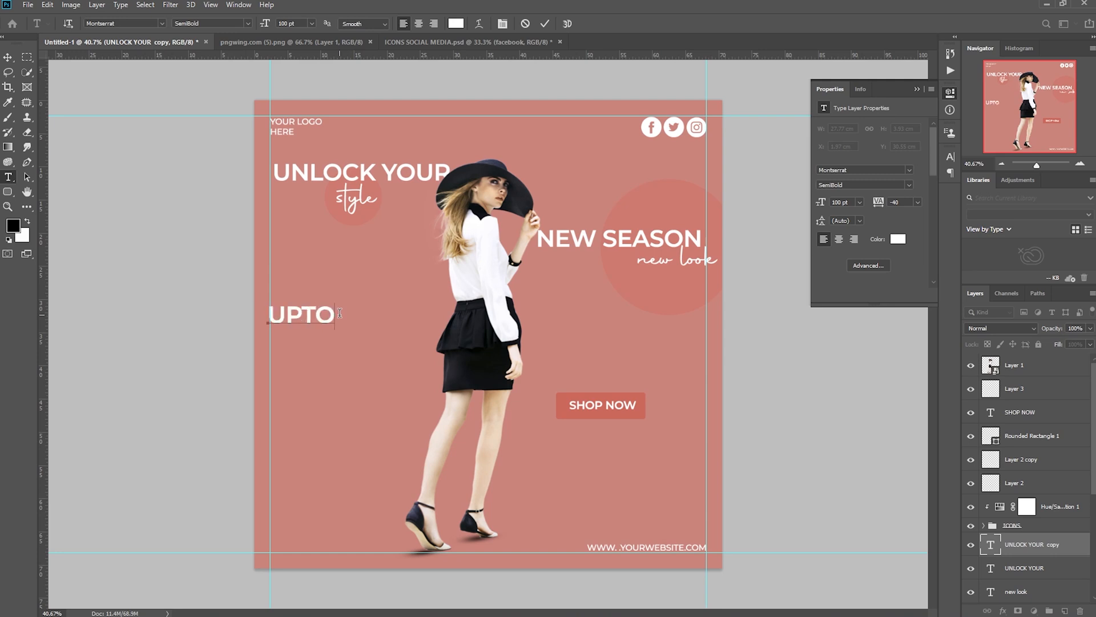
left_click_drag(372, 320, 416, 317)
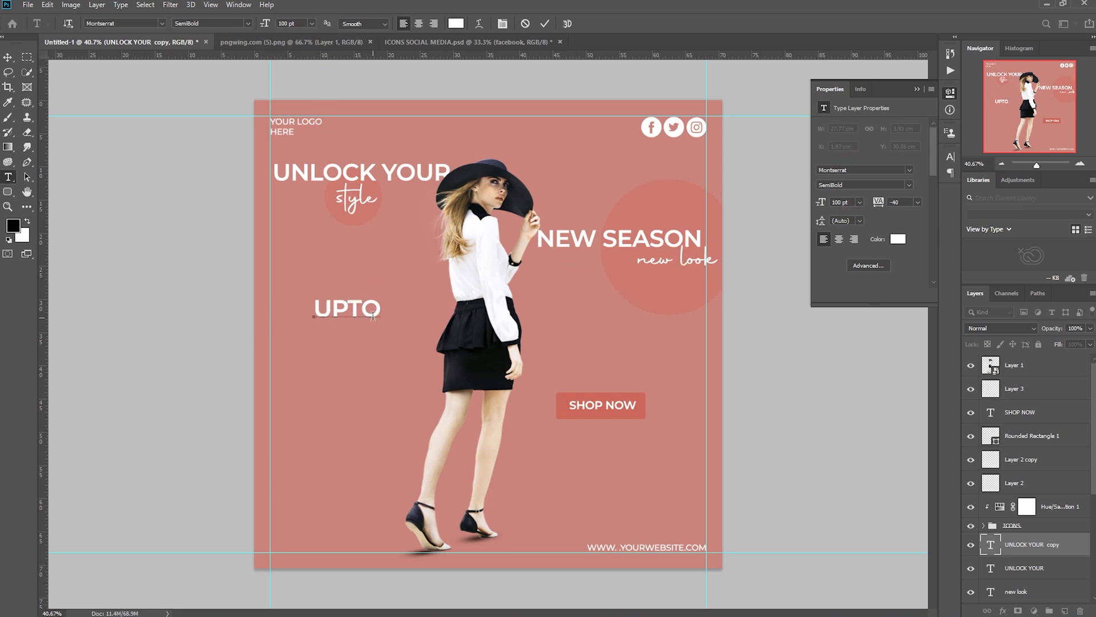
key("ctrl+Return")
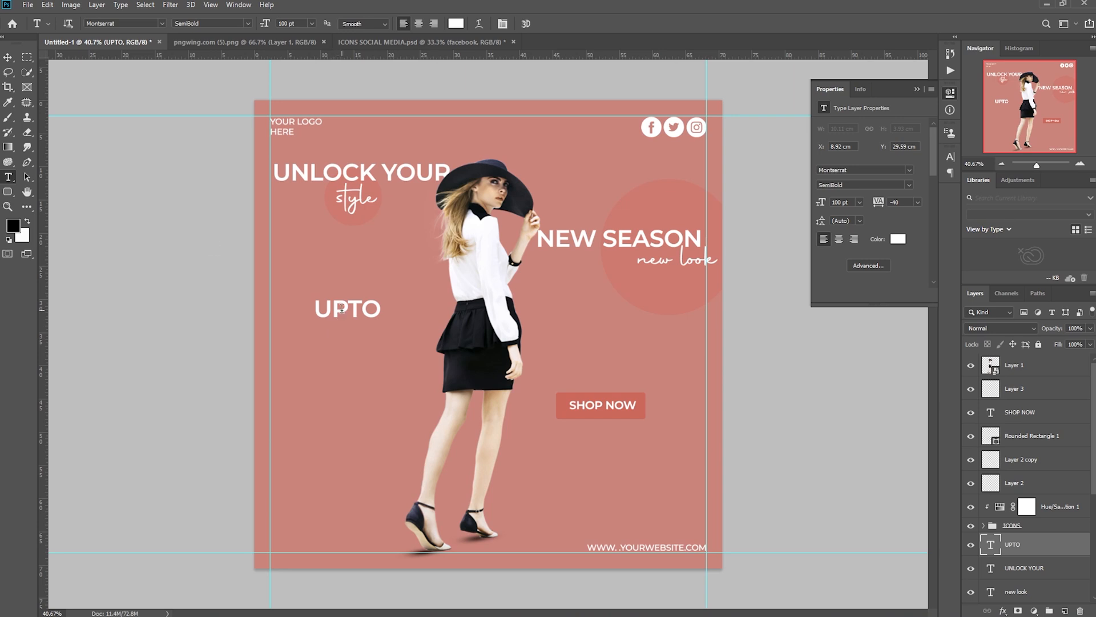
Step: Stack two duplicates of the UPTO text beneath it and change the middle line to 40%
left_click(8, 57)
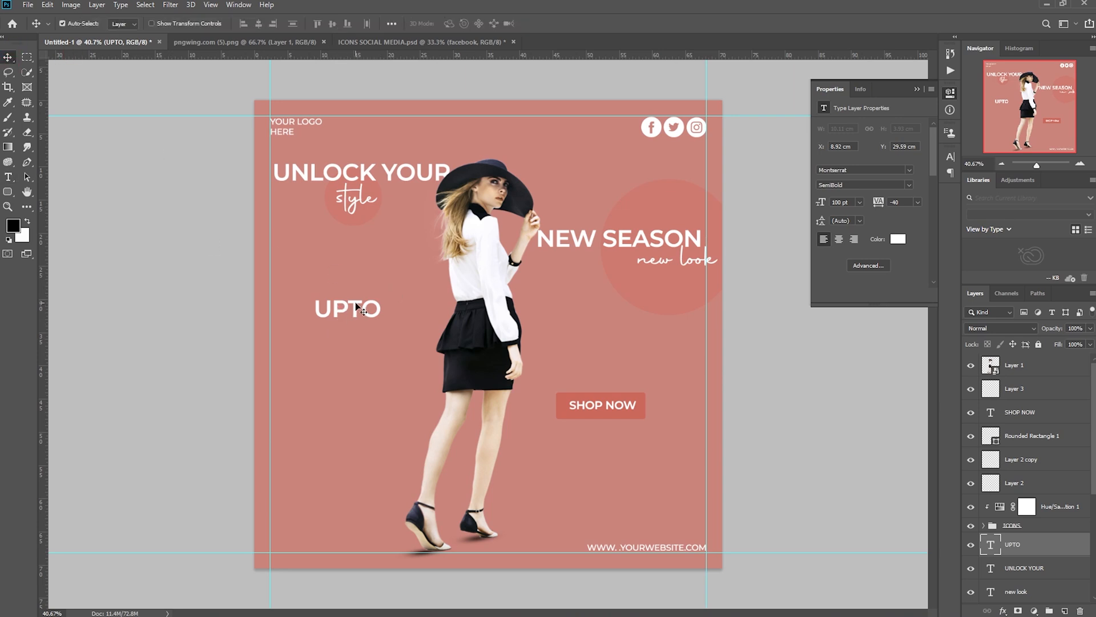
left_click_drag(353, 300, 360, 363)
double_click(354, 331)
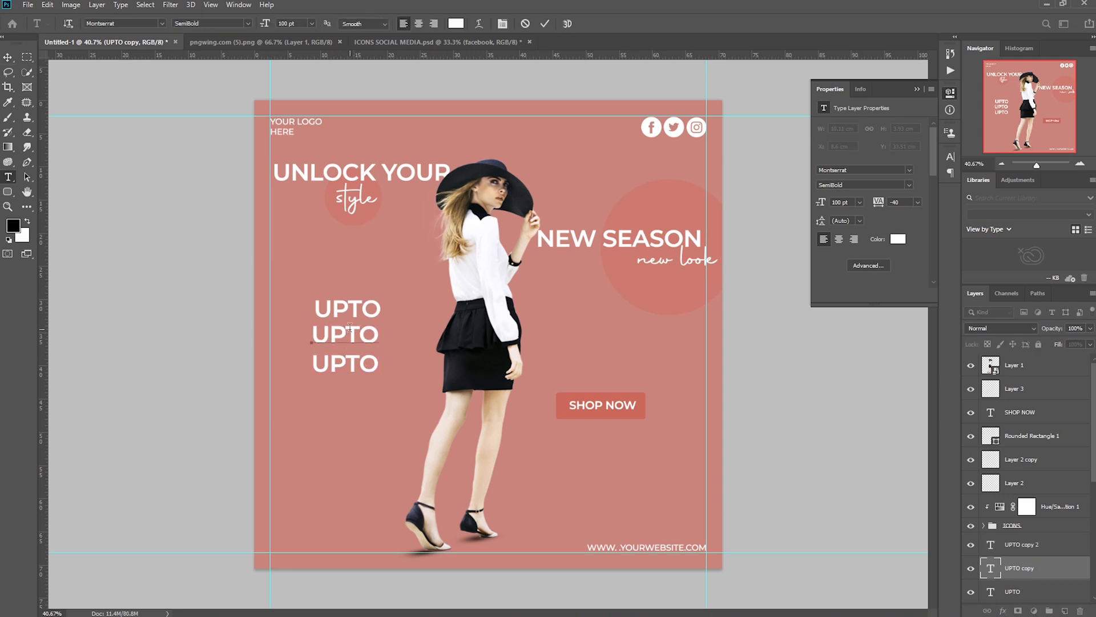
key("BackSpace")
type("40%")
key("ctrl+Return")
Step: Replace the lowest UPTO copy with OFF and set its font weight to Medium
left_click(359, 364)
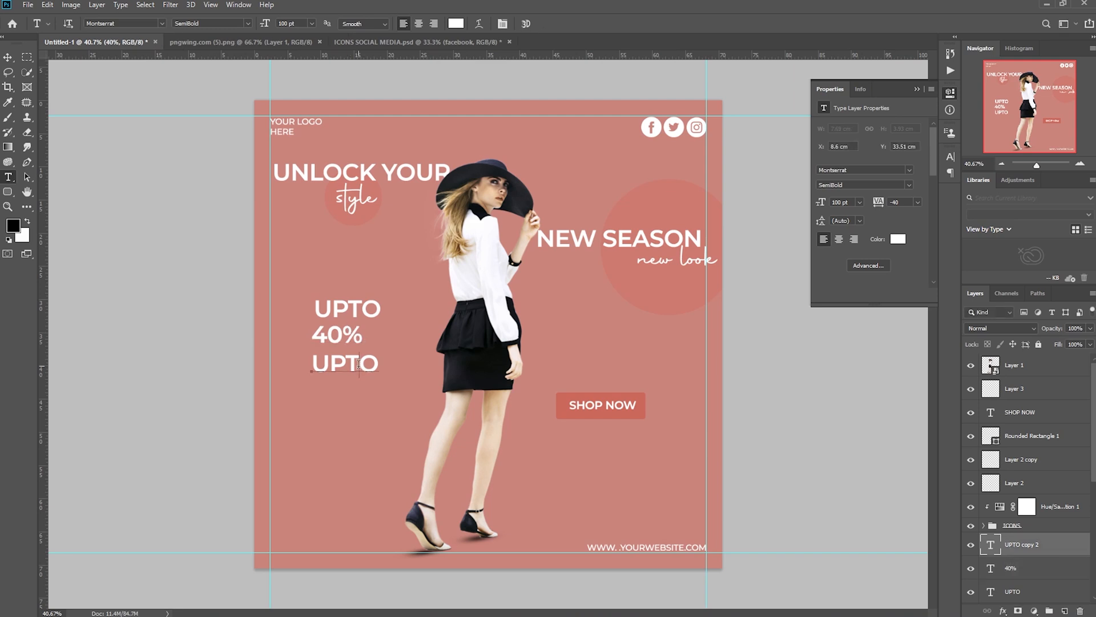
key("ctrl+a")
key("BackSpace")
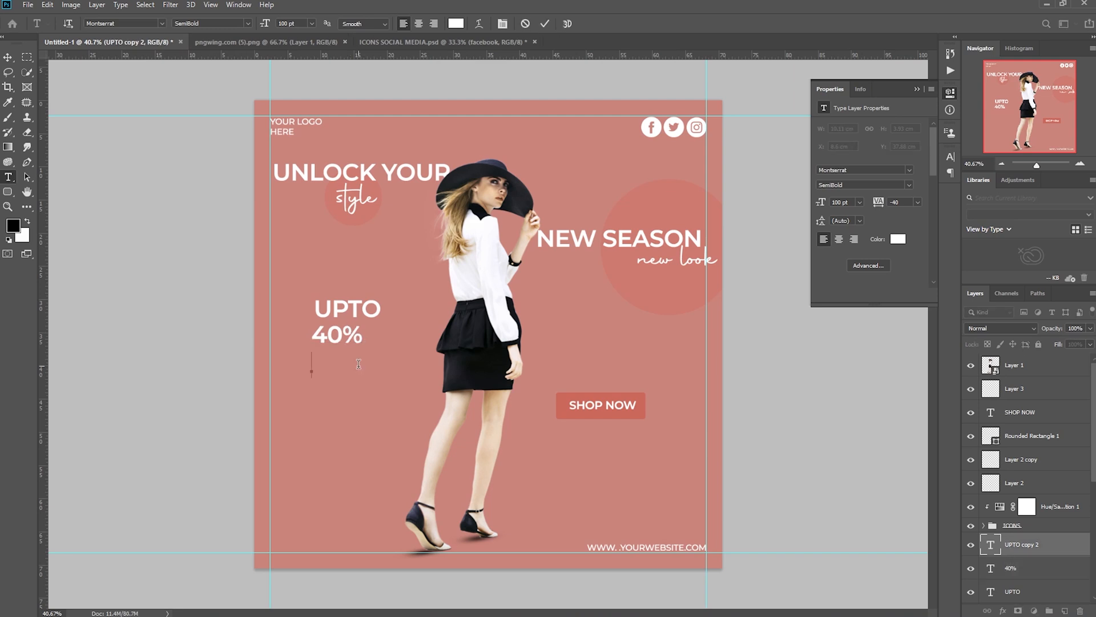
type("OFF")
left_click_drag(358, 361, 312, 363)
left_click(908, 185)
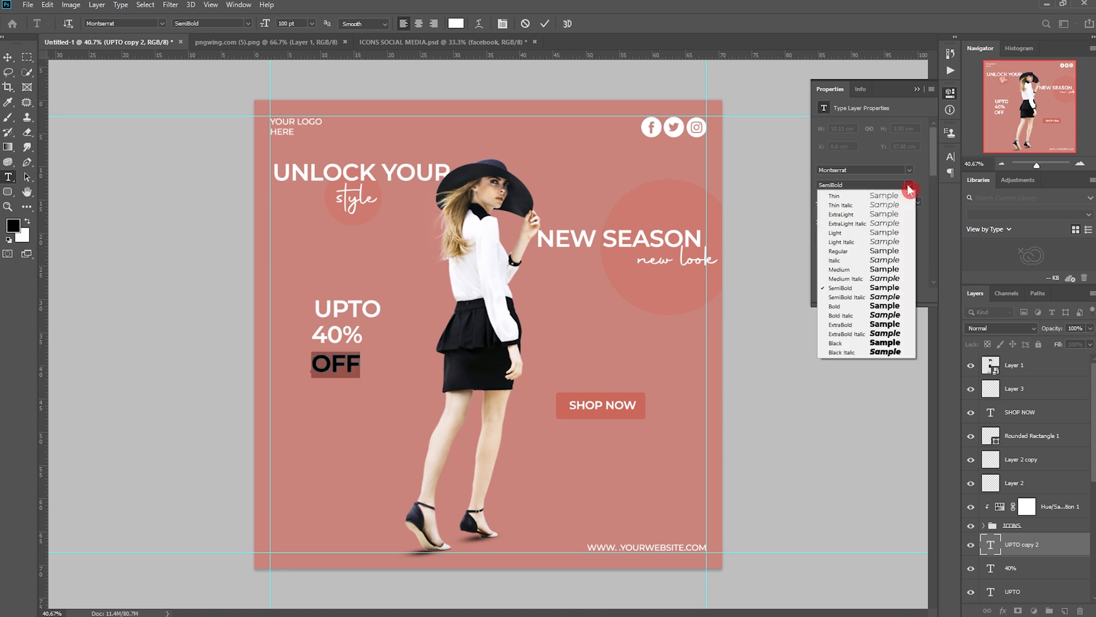
left_click(851, 269)
left_click(546, 23)
Step: Set the UPTO text's font weight to Medium
left_click(374, 304)
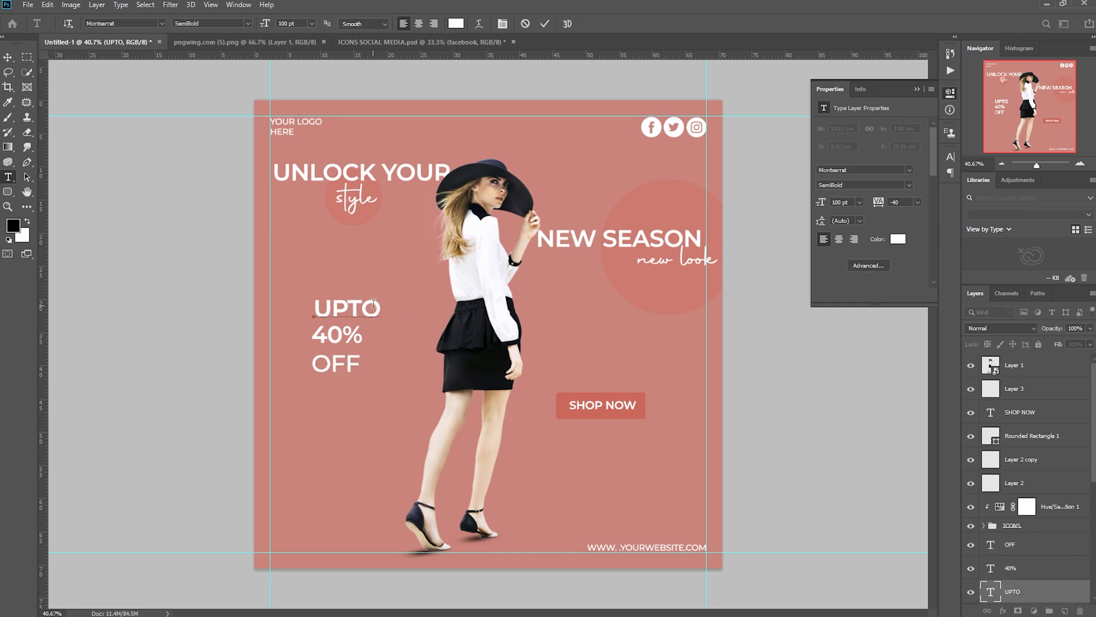
left_click_drag(374, 304, 314, 306)
left_click(909, 185)
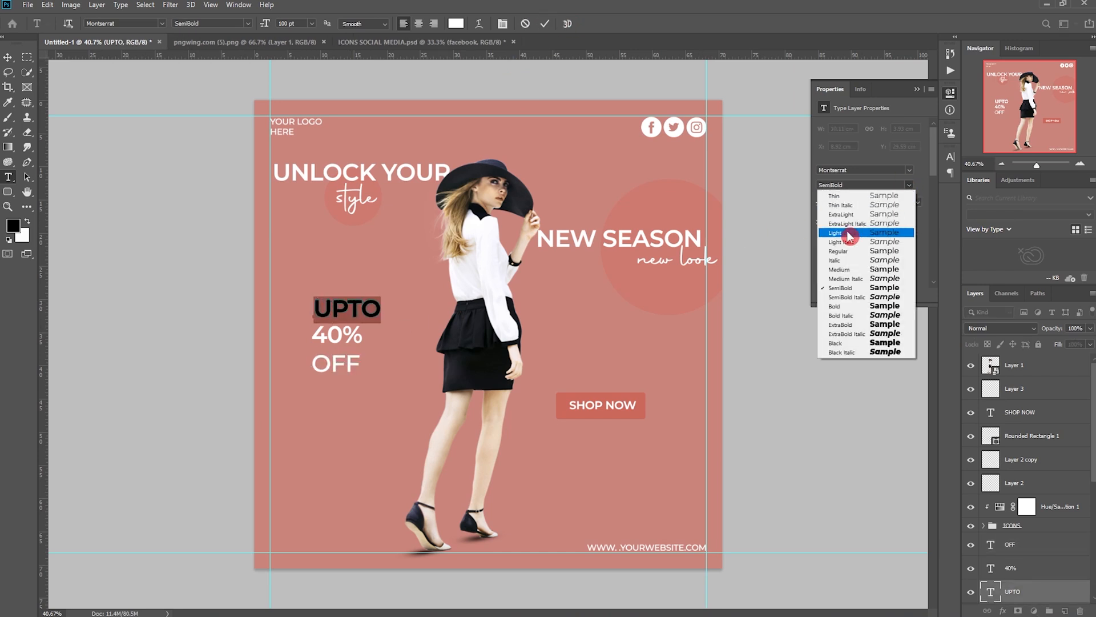
left_click(842, 270)
left_click(546, 24)
Step: Set the 40% text to ExtraBold and nudge it slightly between UPTO and OFF
left_click_drag(363, 334, 311, 332)
left_click(909, 185)
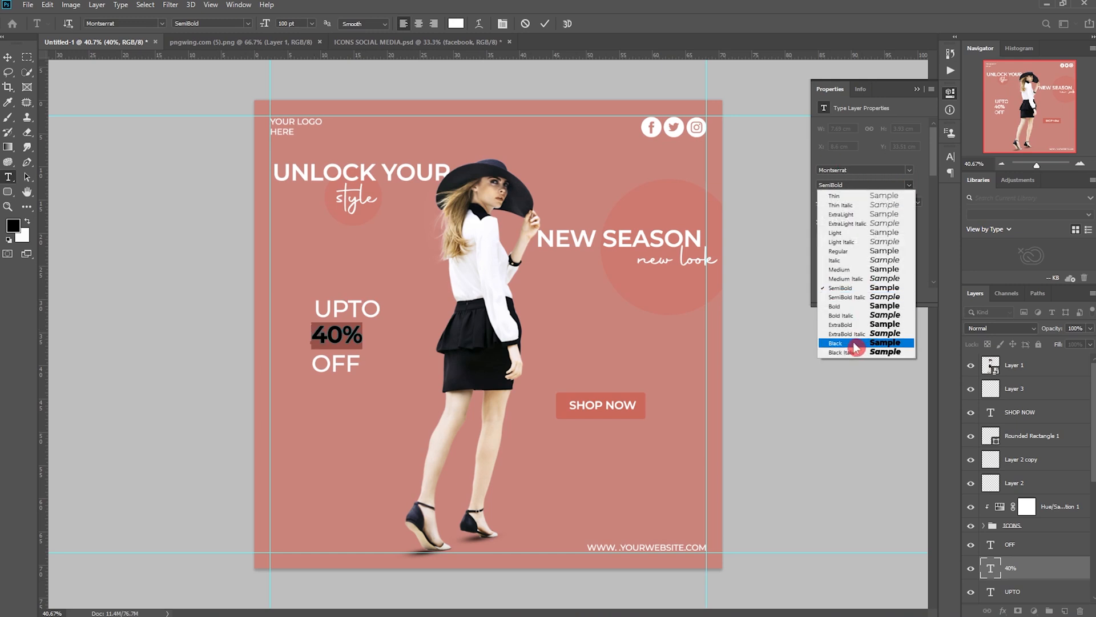
left_click(852, 324)
left_click(862, 327)
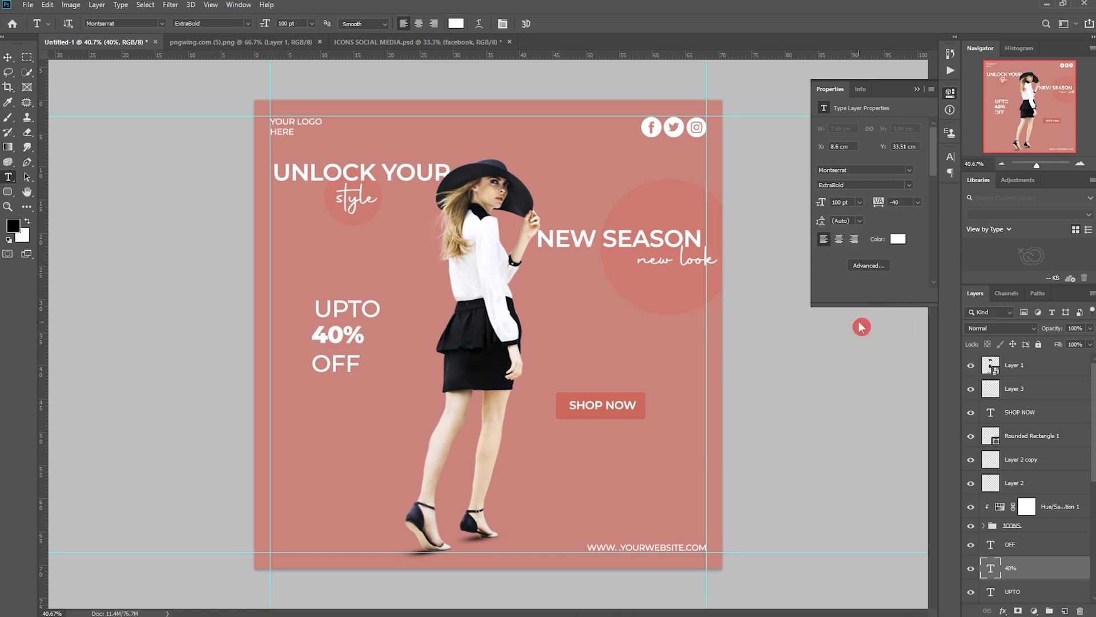
left_click(8, 57)
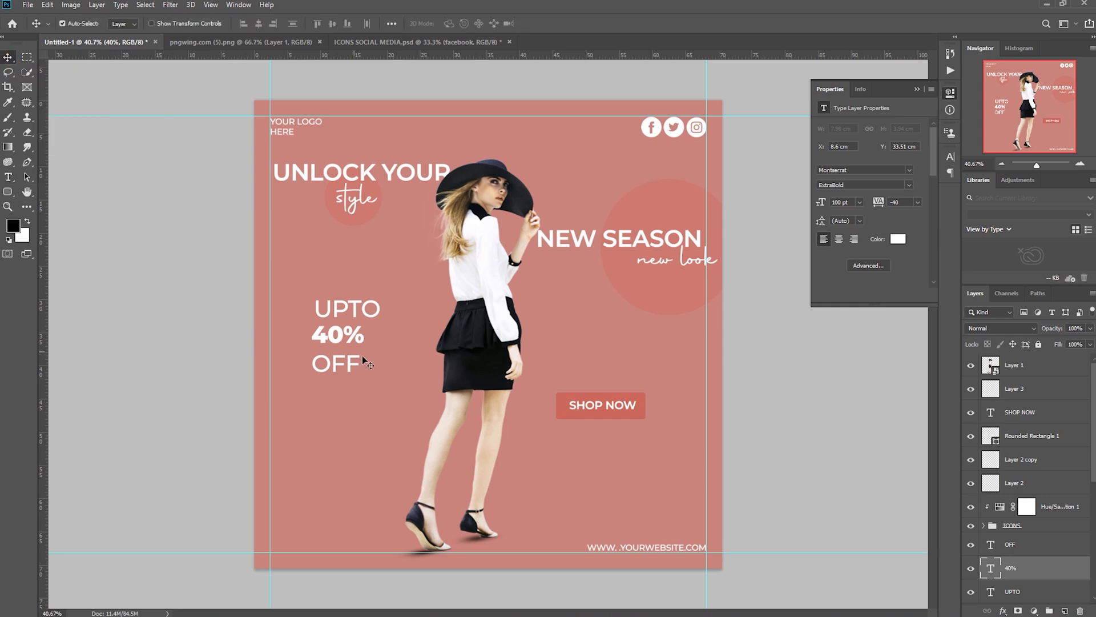
left_click_drag(340, 342, 342, 341)
Step: Reduce the UPTO text's font size to 60 pt
left_click(356, 306)
key("t")
double_click(356, 308)
left_click(312, 23)
left_click(305, 153)
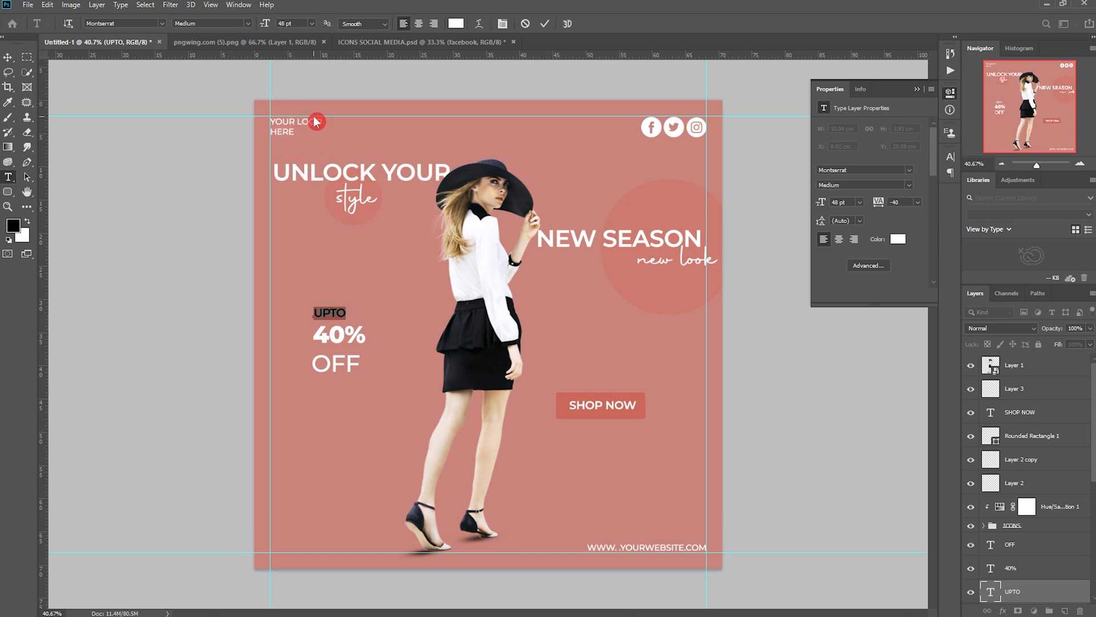
left_click(311, 23)
left_click(294, 155)
left_click(311, 24)
left_click(295, 162)
Step: Reduce the OFF text's font size to 48 pt
left_click(358, 362)
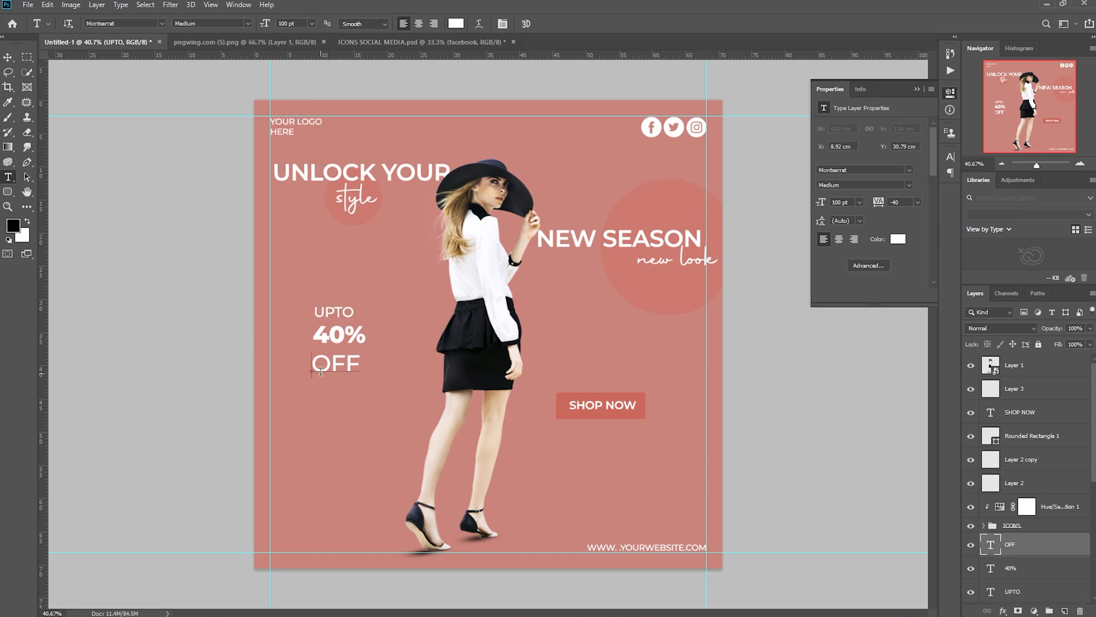
double_click(358, 361)
left_click(311, 23)
left_click(311, 154)
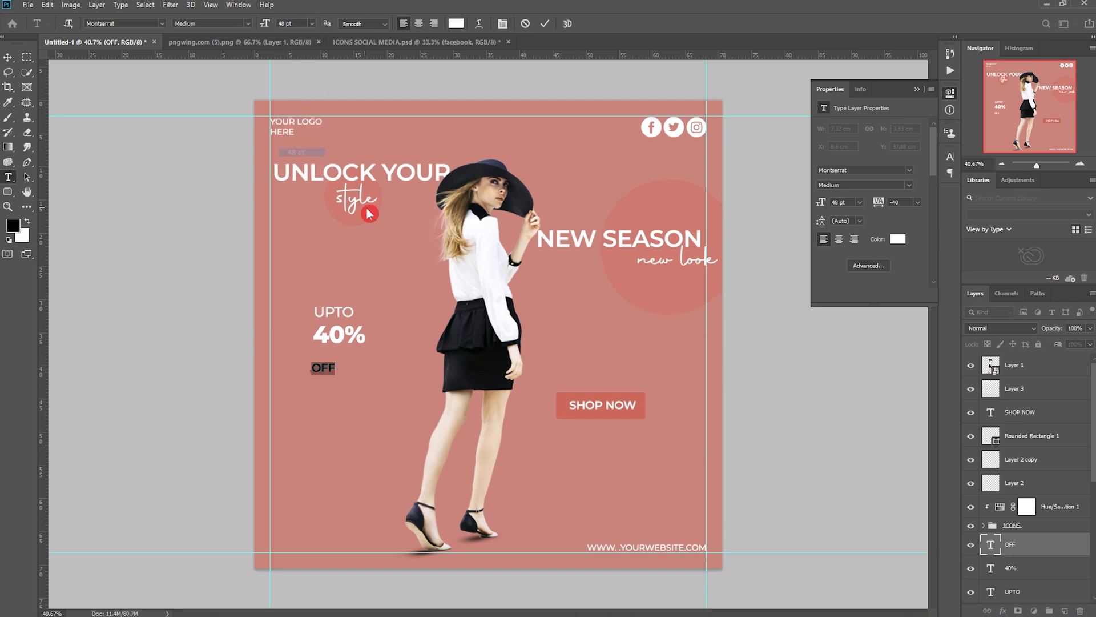
left_click(545, 24)
Step: Move UPTO close above the 40% text and OFF close beneath it to form a compact stack
left_click(8, 57)
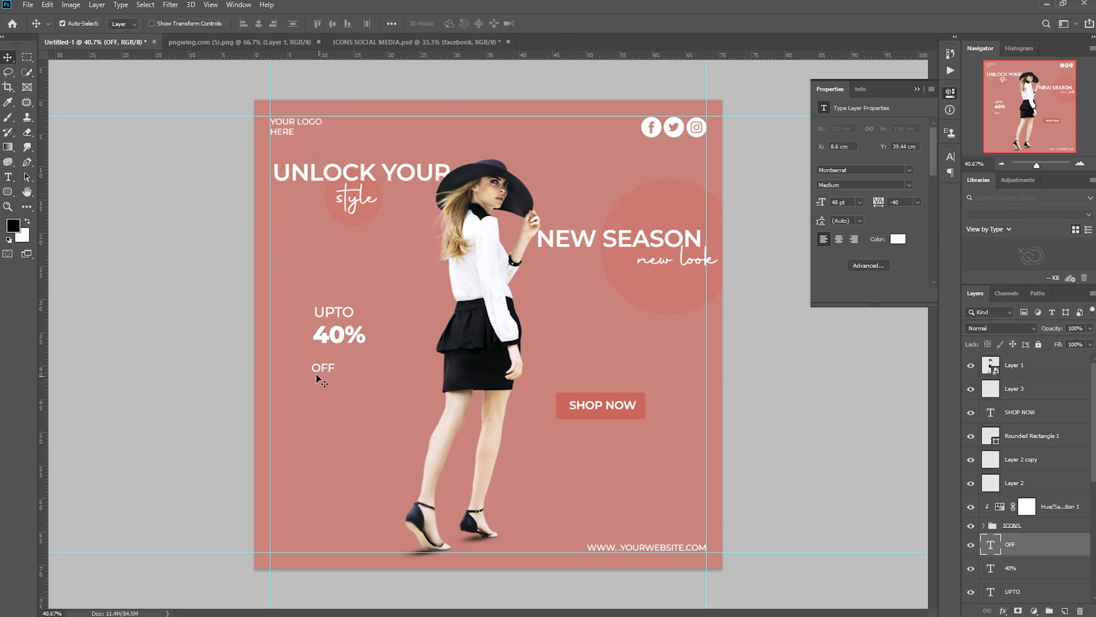
mouse_move(315, 369)
left_mouse_down()
mouse_move(374, 340)
mouse_move(329, 353)
left_mouse_up()
mouse_move(341, 312)
left_mouse_down()
mouse_move(355, 315)
mouse_move(341, 315)
left_mouse_up()
left_click(348, 339)
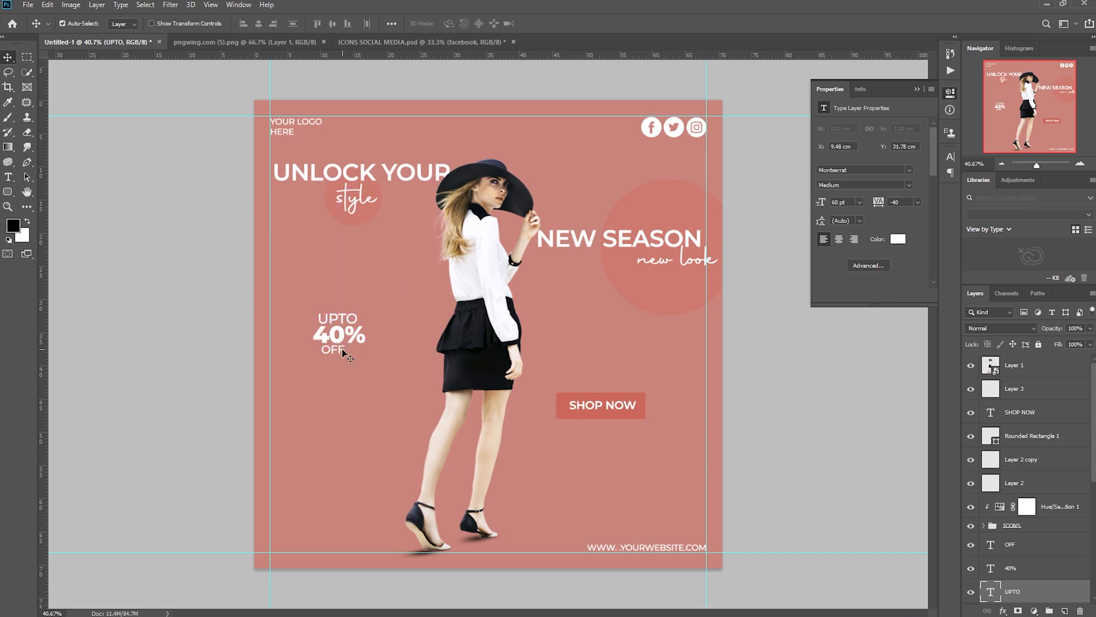
left_click_drag(336, 354, 334, 353)
Step: Scale up the 40% text to about 130 pt
left_click(335, 341)
double_click(336, 340)
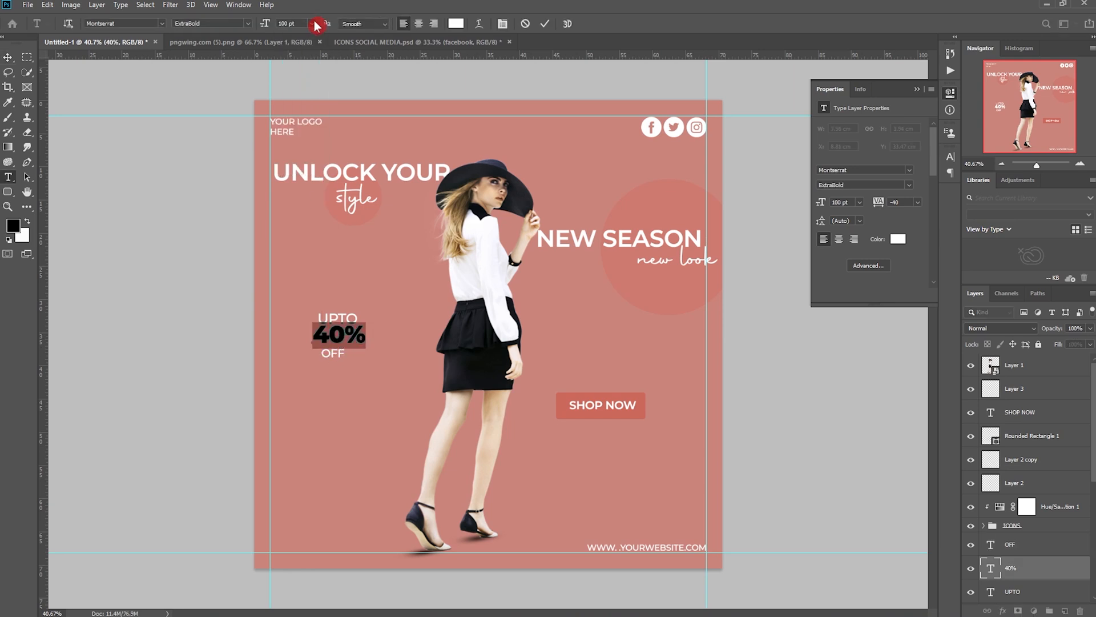
key("ctrl+t")
left_click_drag(367, 347, 379, 358)
key("ctrl+Return")
key("v")
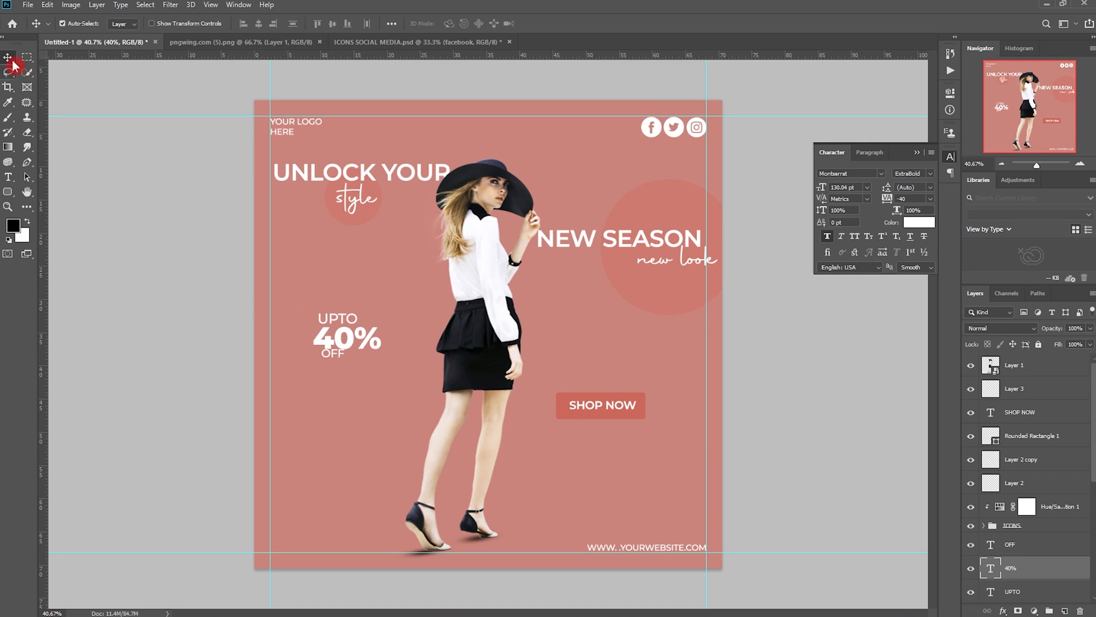
Step: Move OFF beside UPTO above the 40% text and align UPTO with the start of 40%
left_click(340, 355)
left_click_drag(339, 320, 334, 320)
double_click(333, 353)
left_click_drag(354, 386, 393, 341)
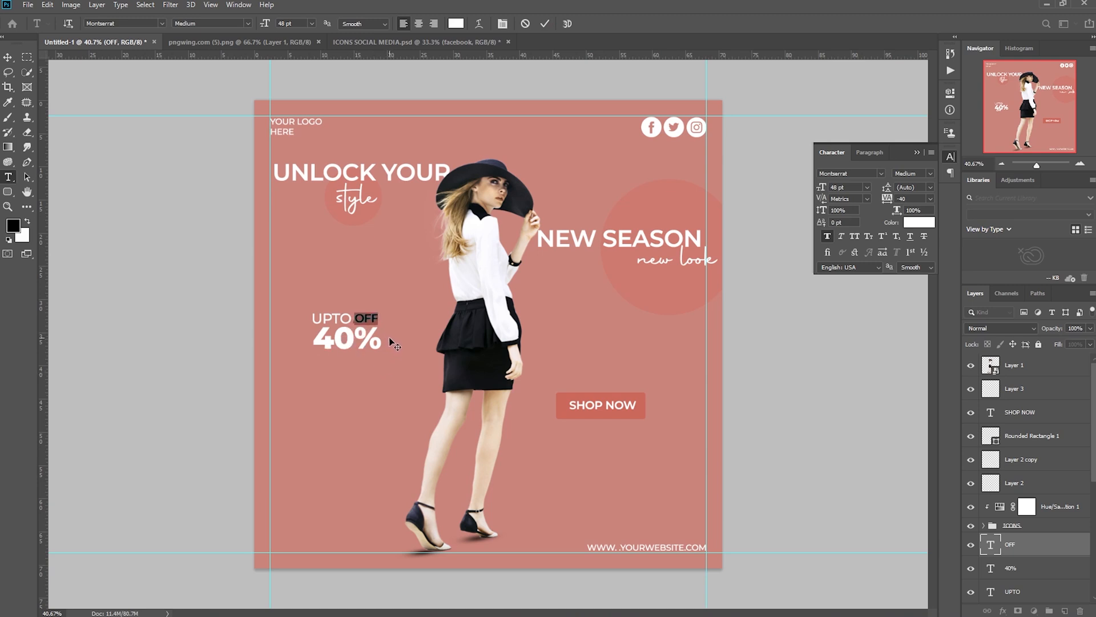
key("ctrl+Return")
key("v")
left_click(321, 325)
left_click_drag(326, 325, 328, 326)
left_click(372, 316)
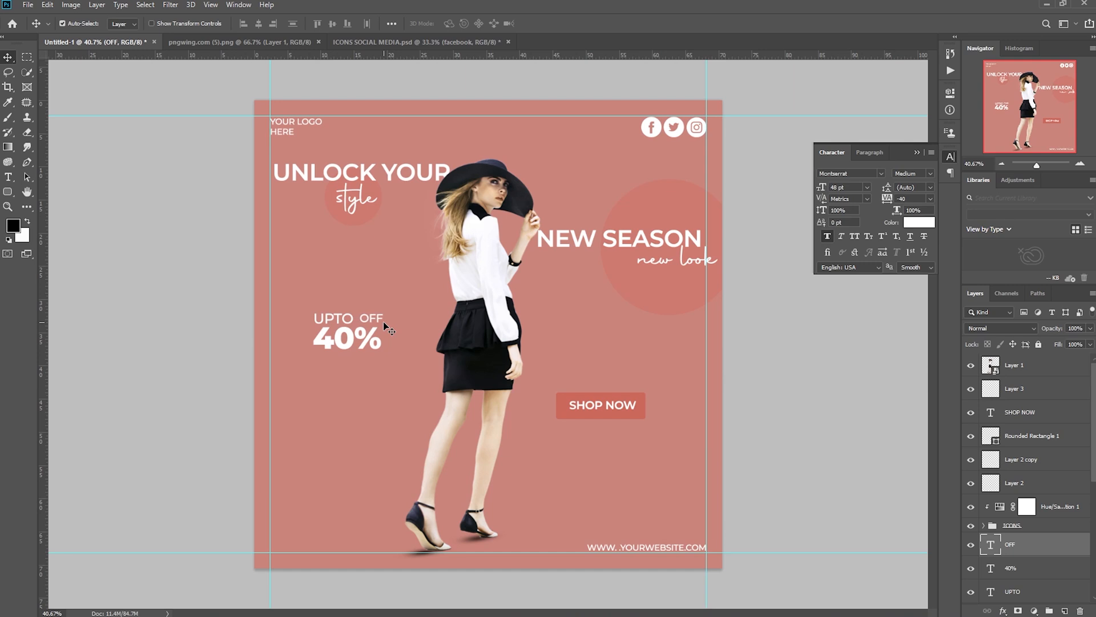
Step: Set the UPTO text's font size to 48 pt to match OFF
double_click(374, 320)
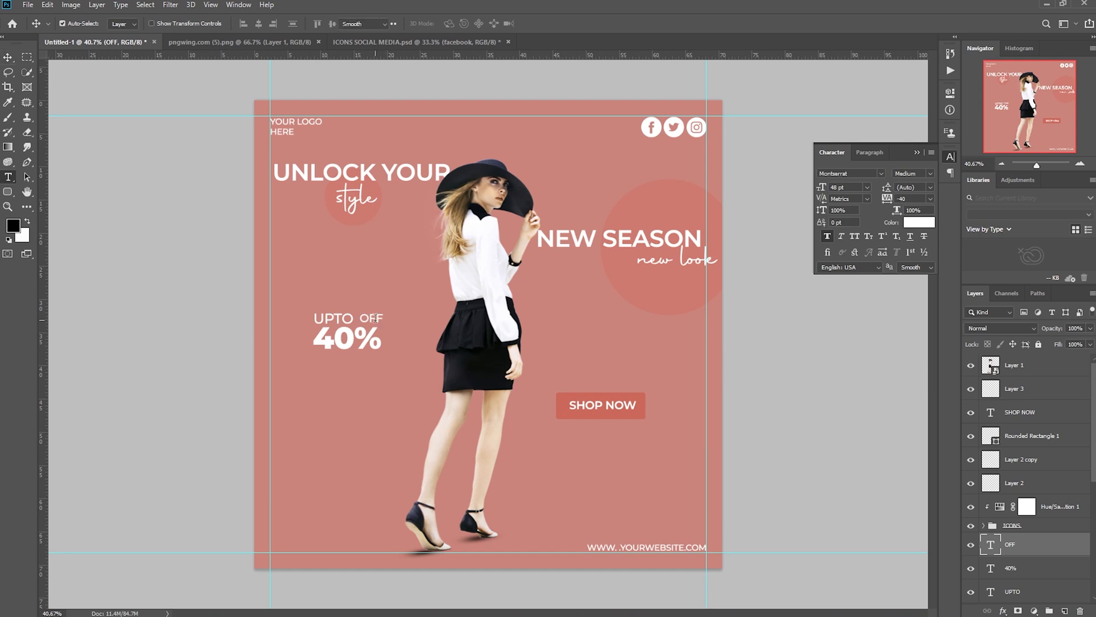
left_click(344, 324)
left_click_drag(357, 319, 274, 312)
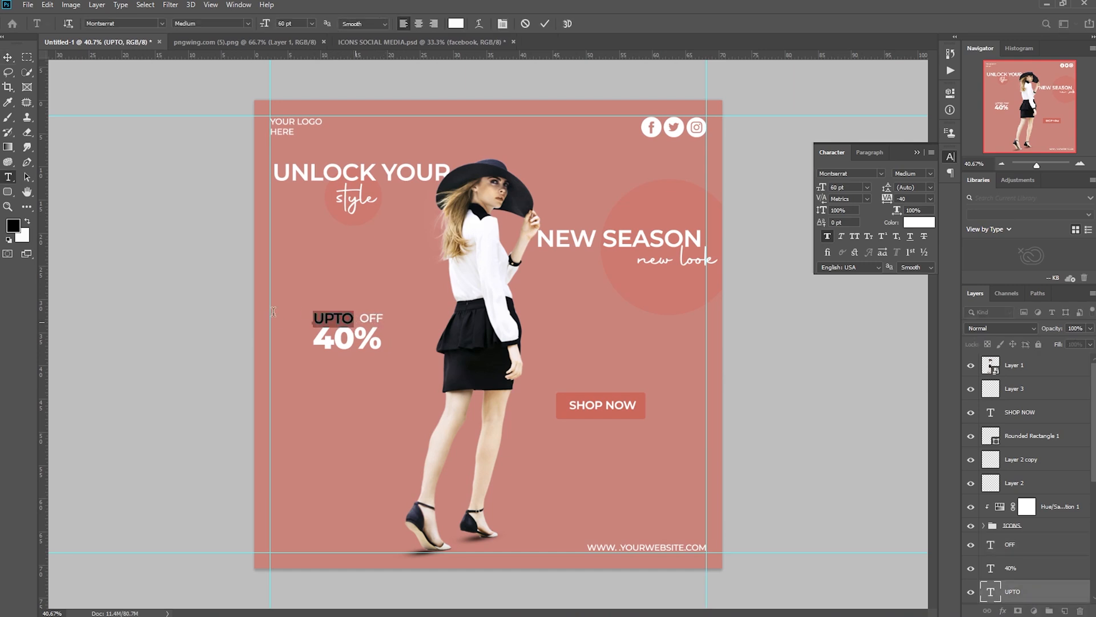
left_click(313, 24)
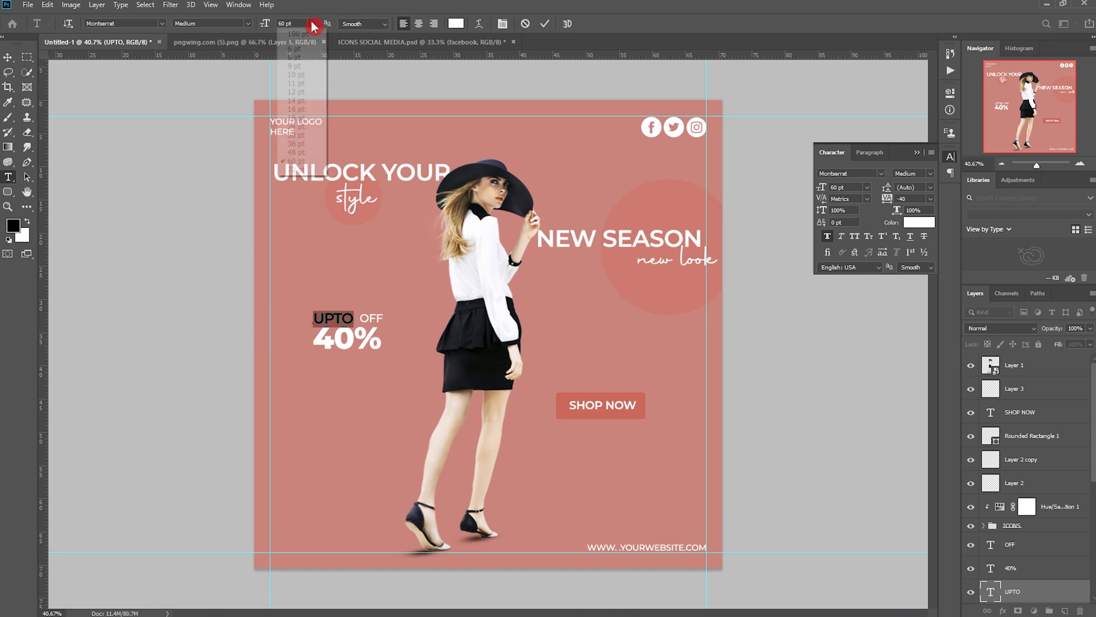
left_click(283, 153)
left_click(545, 23)
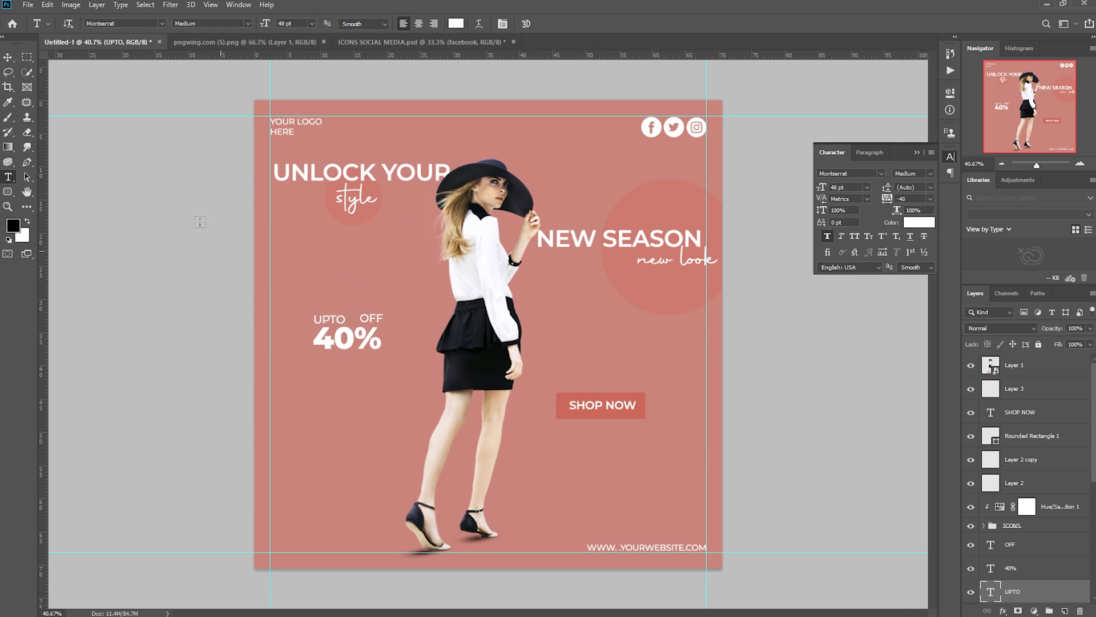
Step: Bring UPTO and OFF together on one line centred above the 40% text
left_click(15, 58)
left_click_drag(325, 318, 369, 315)
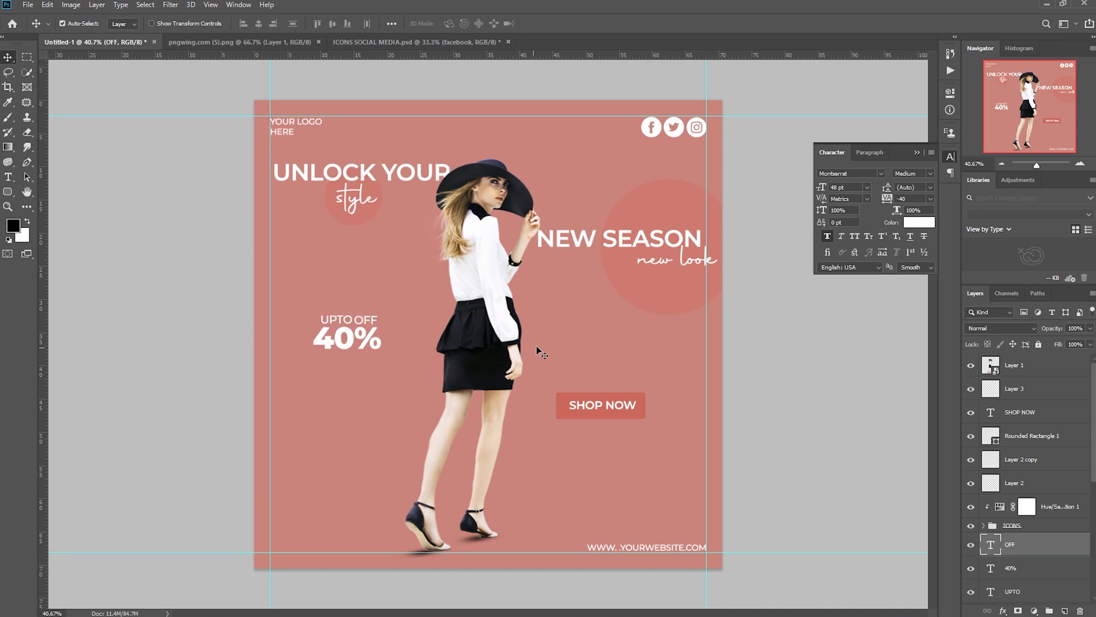
key("ctrl+s")
Step: Duplicate the large circle behind NEW SEASON into the lower-left corner of the artwork, partly beyond its edge
left_click(709, 431)
left_click(647, 304)
left_click_drag(669, 305, 283, 528, "alt")
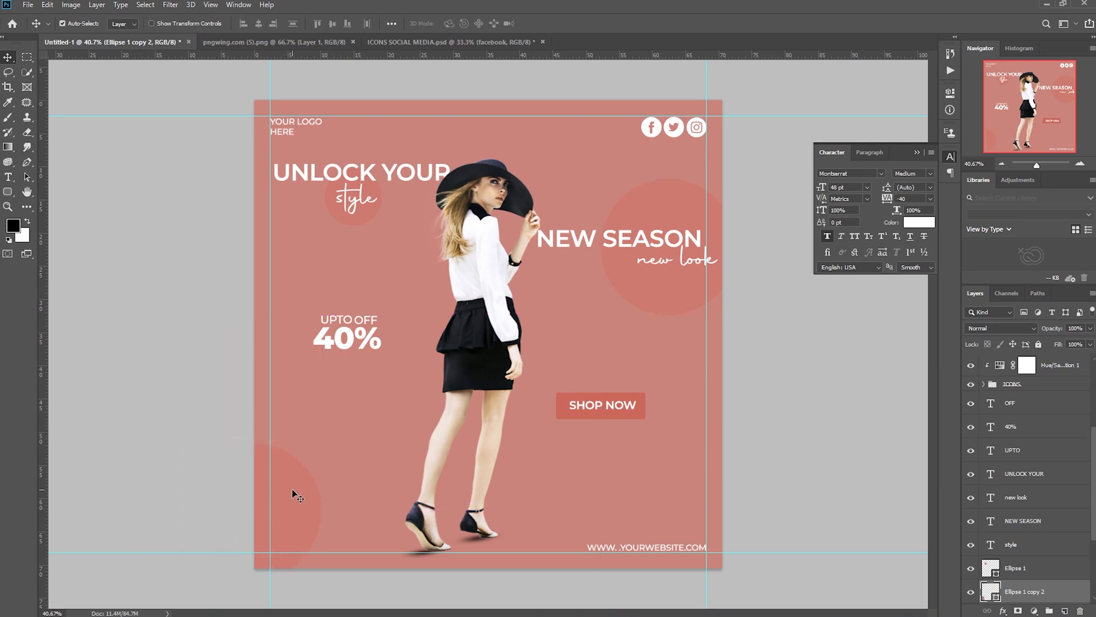
Step: Duplicate the lower-left circle behind the UPTO OFF 40% text, scale the copy to about 75% and centre it on the text
left_click_drag(294, 498, 389, 327, "alt")
key("ctrl+t")
left_click_drag(414, 405, 388, 384)
left_click_drag(328, 366, 396, 386)
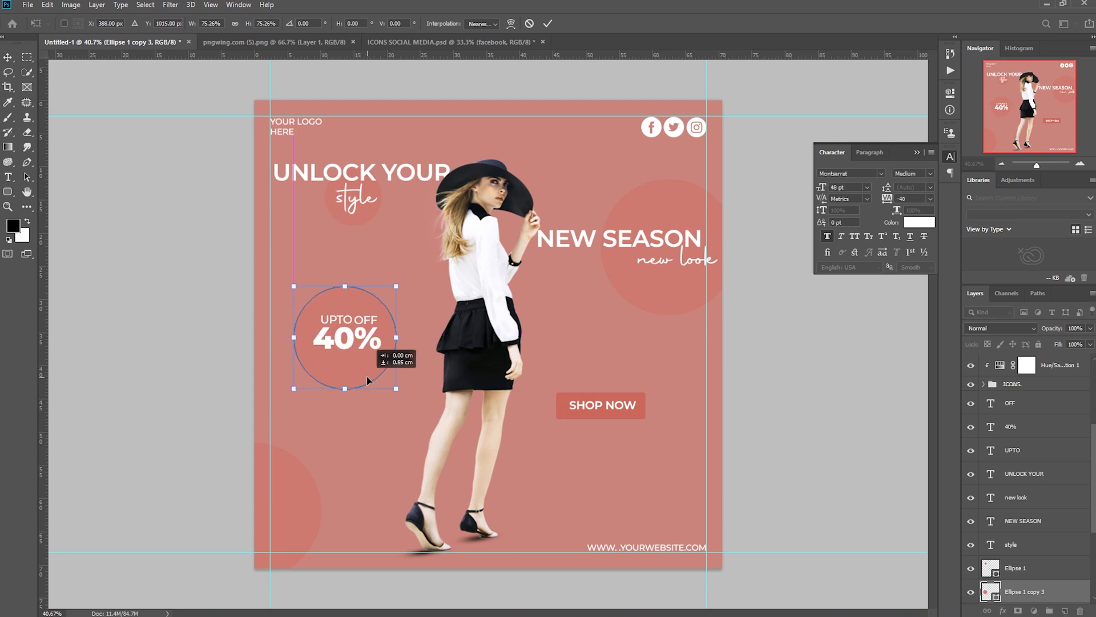
key("Return")
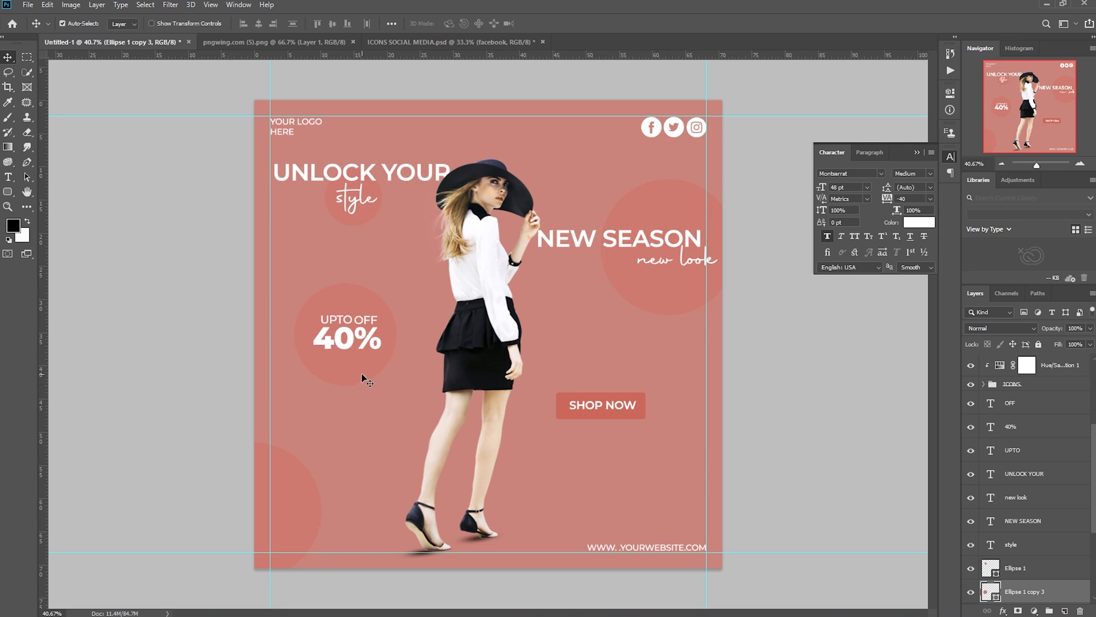
Step: Move the original lower-left circle behind the model's upper body and enlarge it to span from her hat to her skirt
left_click_drag(293, 496, 530, 189)
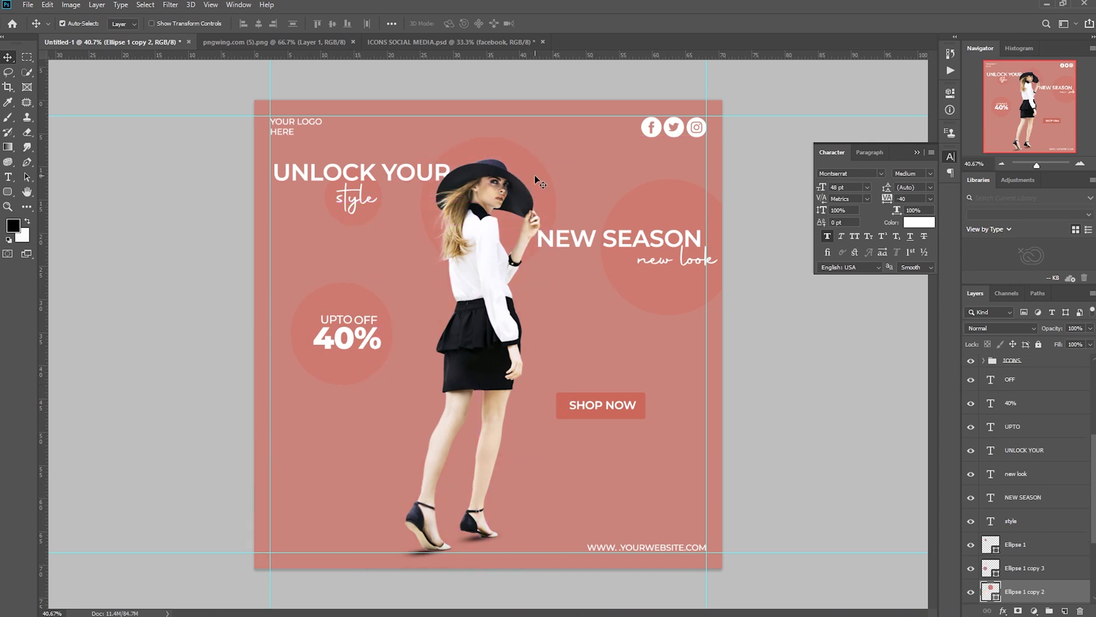
key("ctrl+t")
mouse_move(550, 273)
left_mouse_down()
mouse_move(600, 292)
mouse_move(608, 324)
mouse_move(557, 275)
left_mouse_up()
key("Return")
key("ctrl+t")
left_click_drag(622, 326, 573, 289)
left_click_drag(499, 230, 510, 313)
key("Return")
left_click_drag(536, 323, 532, 323)
Step: Move the UNLOCK YOUR text layer up the stack so the headline sits in front of the model's hat
scroll(1003, 459, "up", 3)
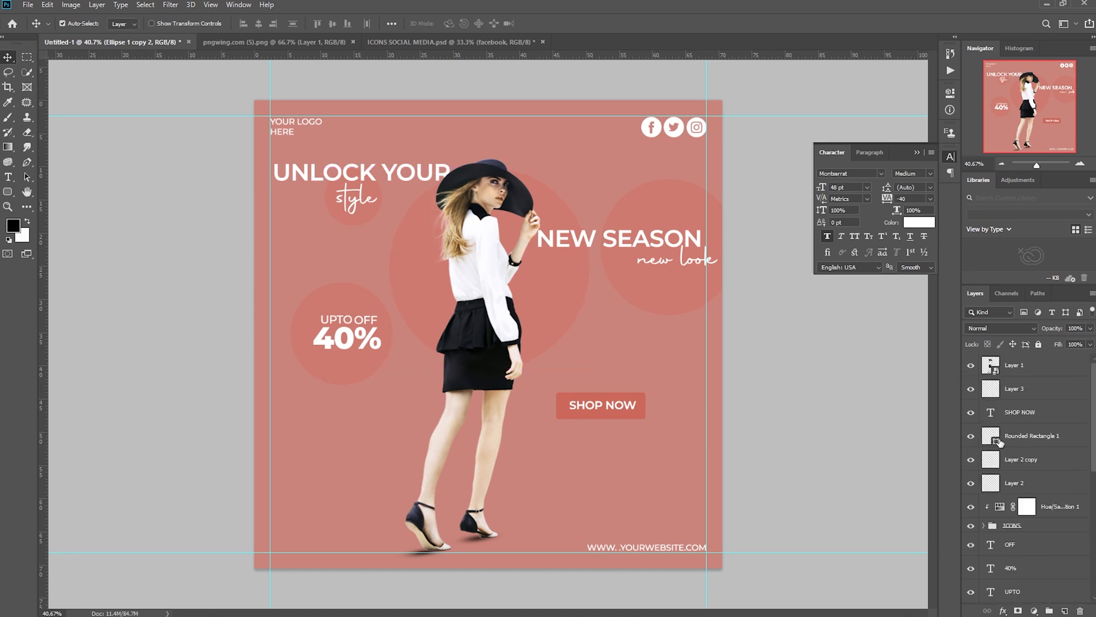
scroll(1037, 484, "down", 2)
left_click_drag(1022, 520, 1025, 365)
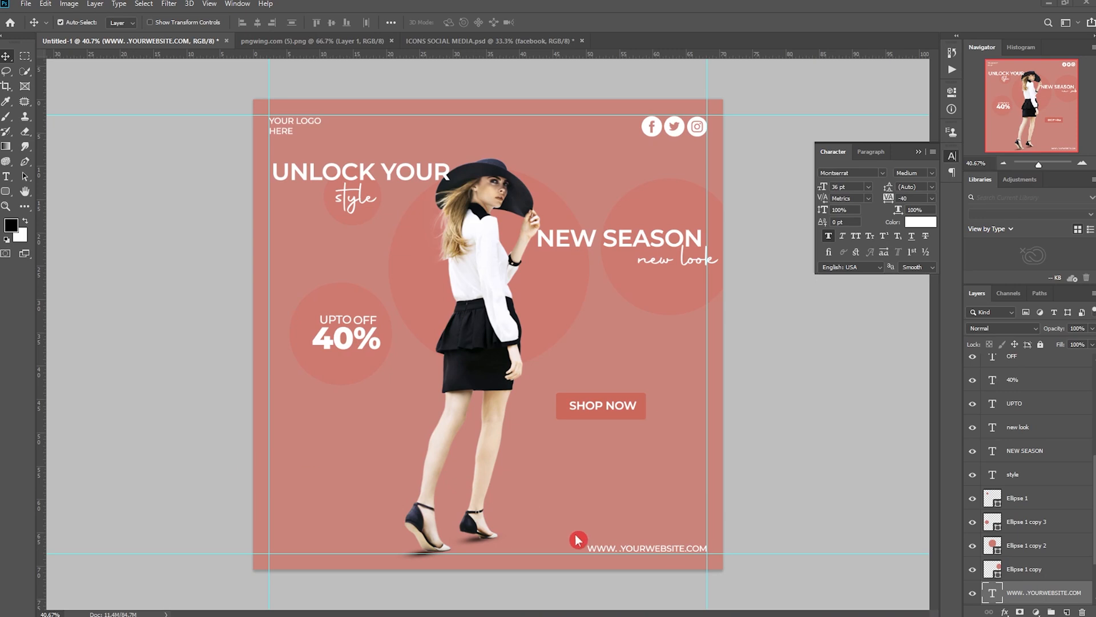
Step: Duplicate the website text to the lower-left margin guide and replace the copy's text with a placeholder phone number
left_click_drag(617, 547, 309, 551)
double_click(310, 549)
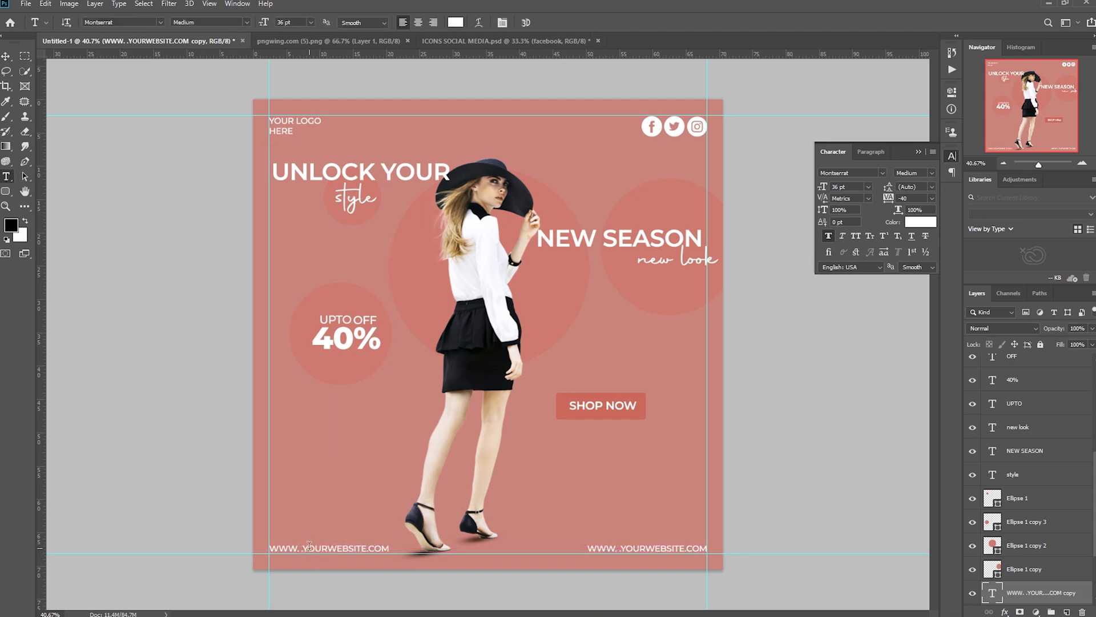
key("ctrl+a")
key("BackSpace")
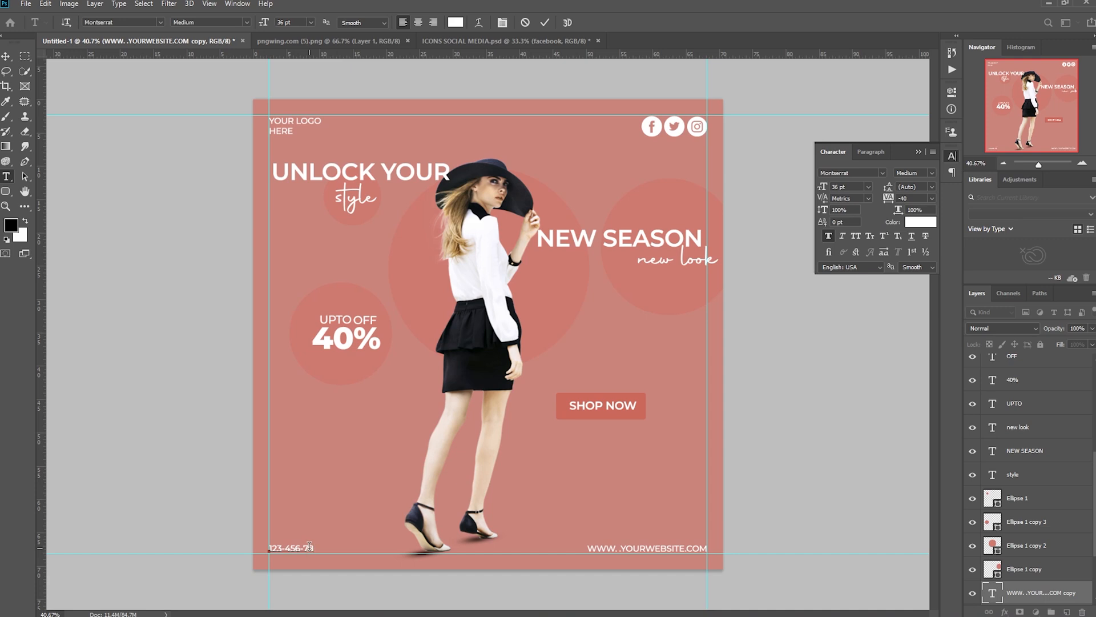
key("ctrl+Return")
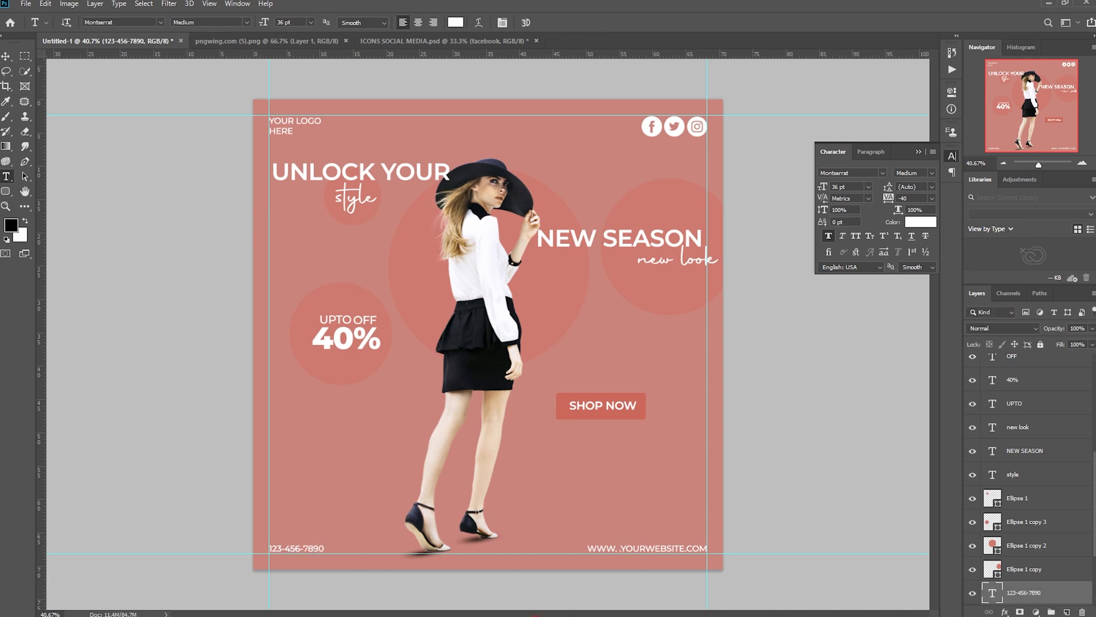